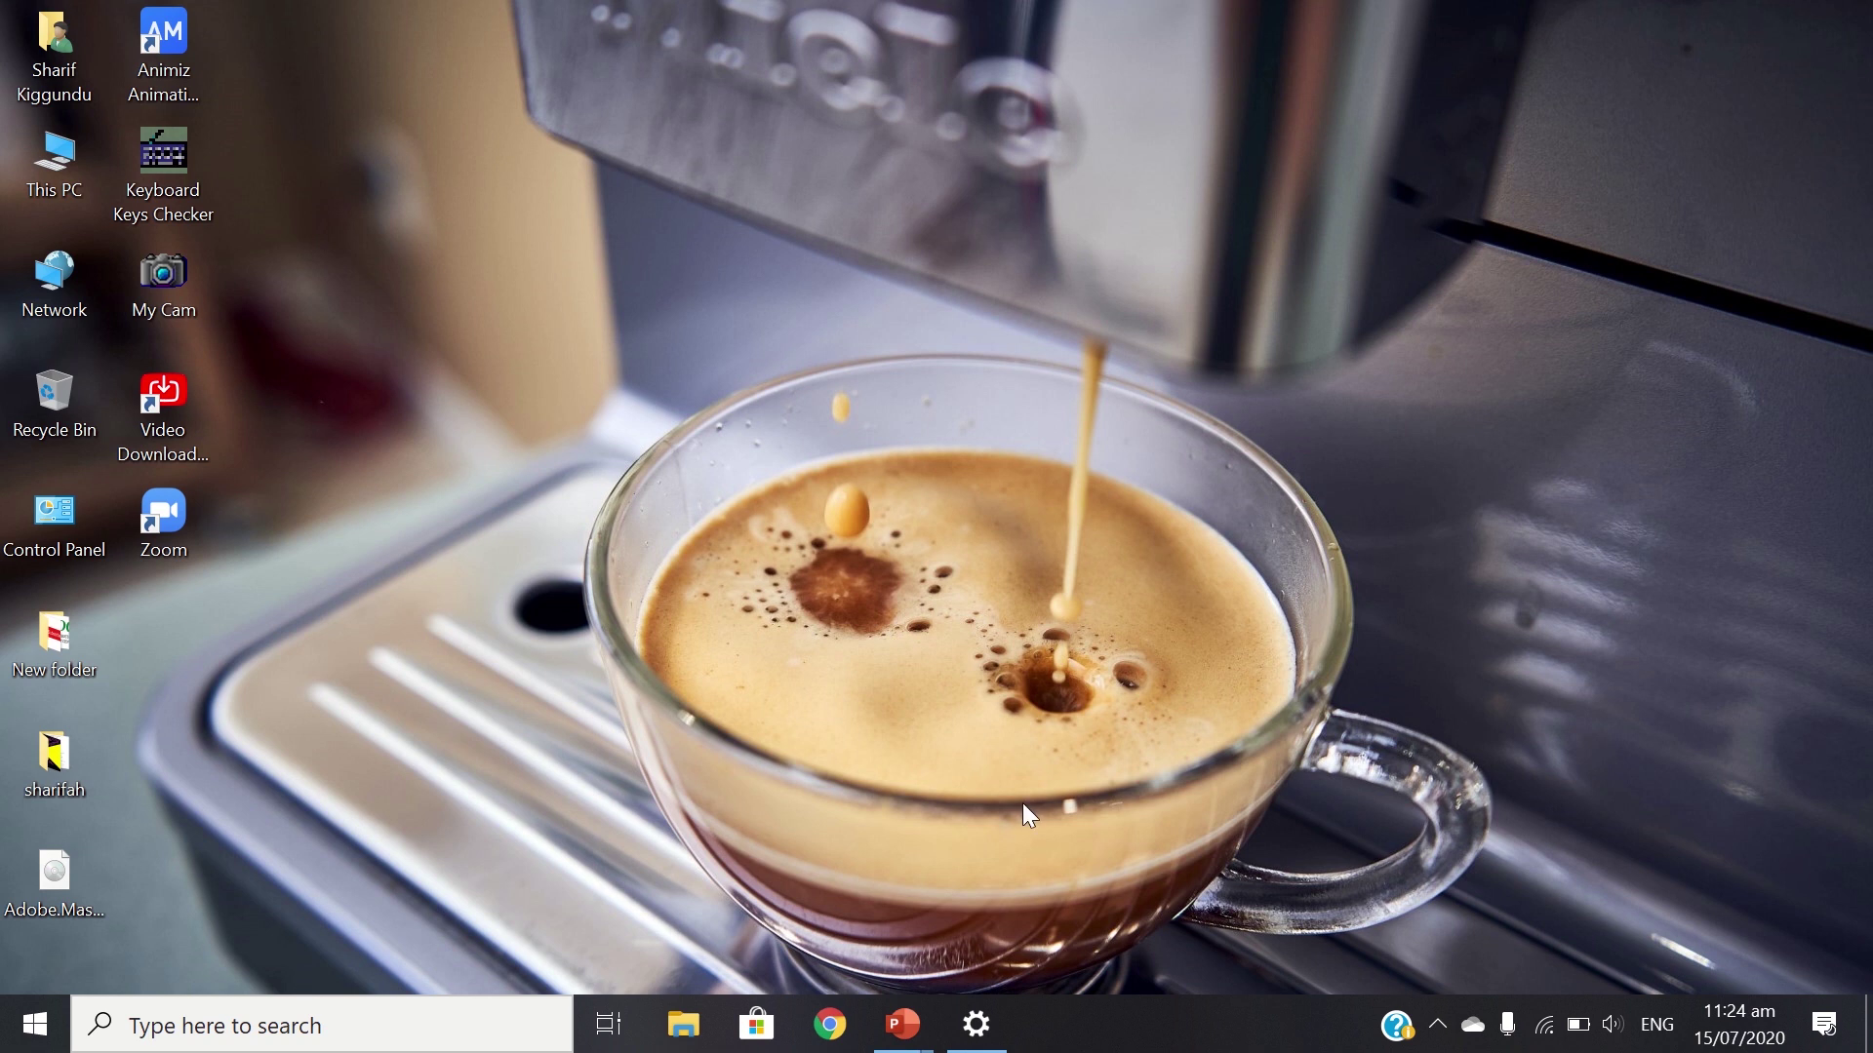
- Launch Chrome and load e-learning.ncdc.go.ug, discarding the autocompleted address suggestions
click(831, 1024)
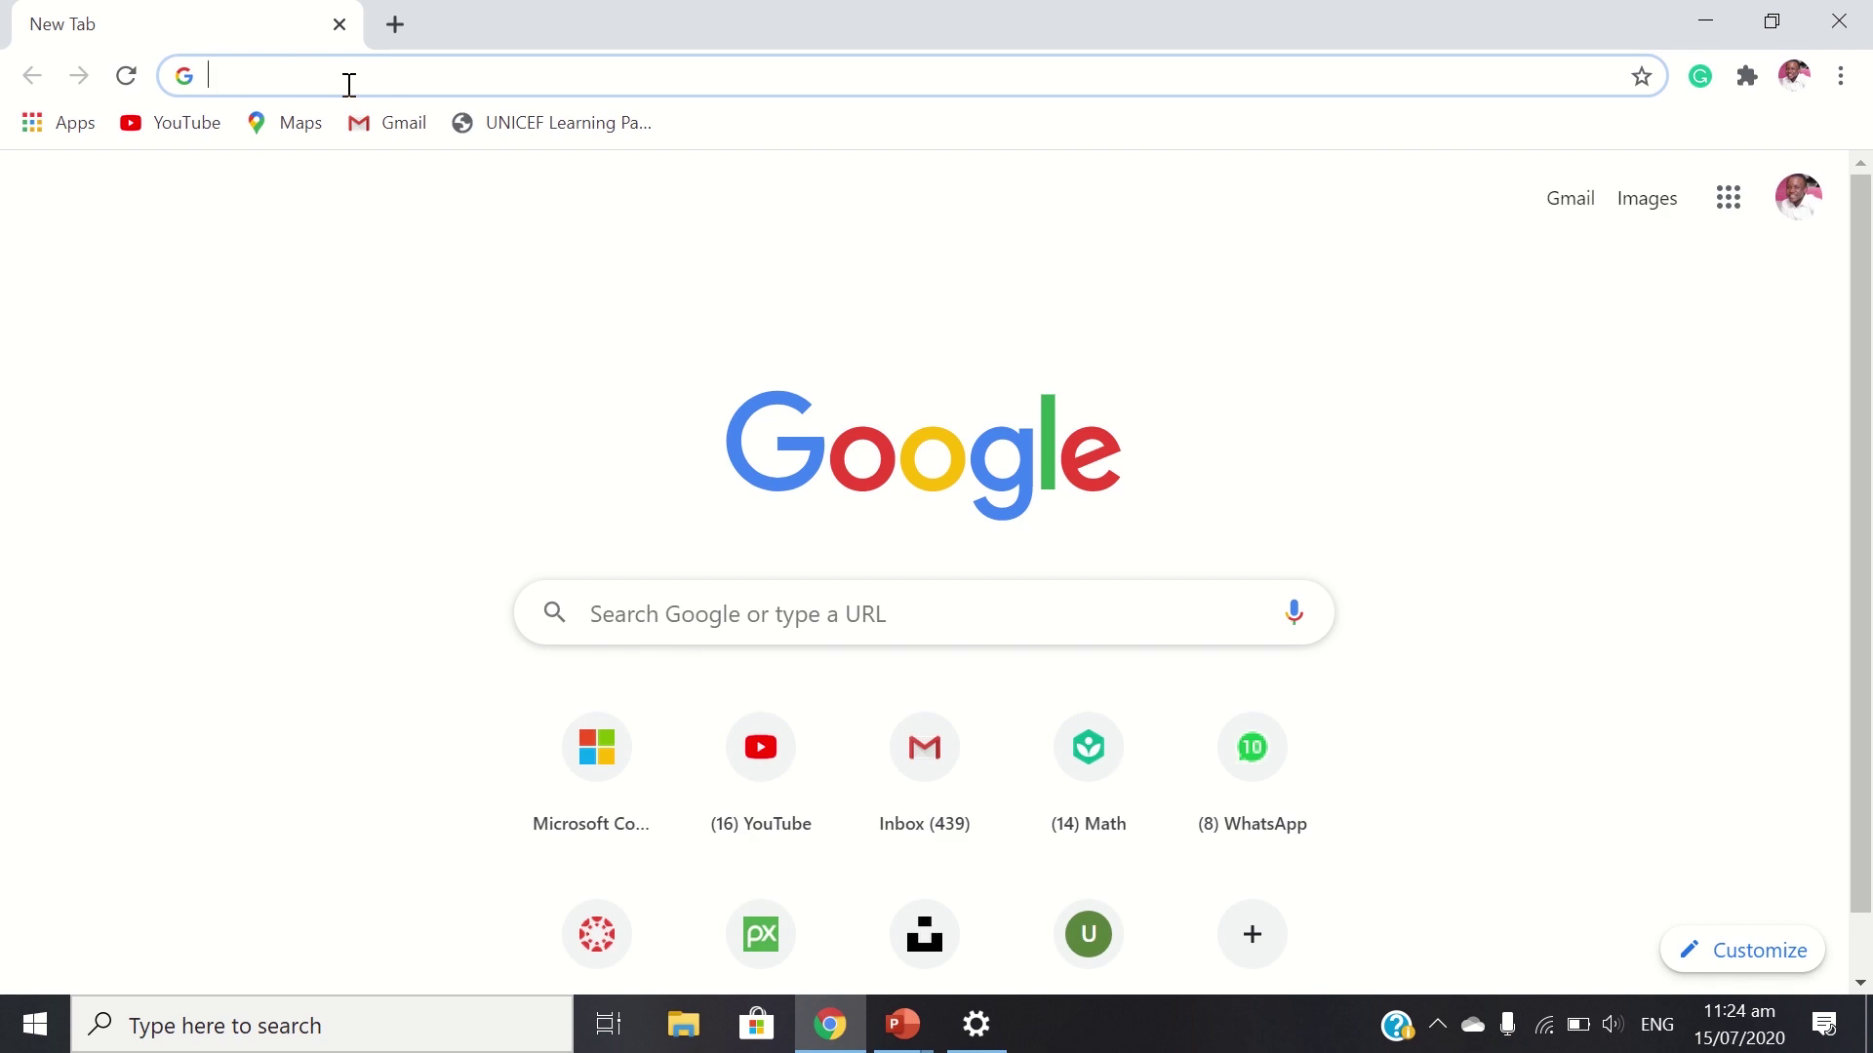
text(e)
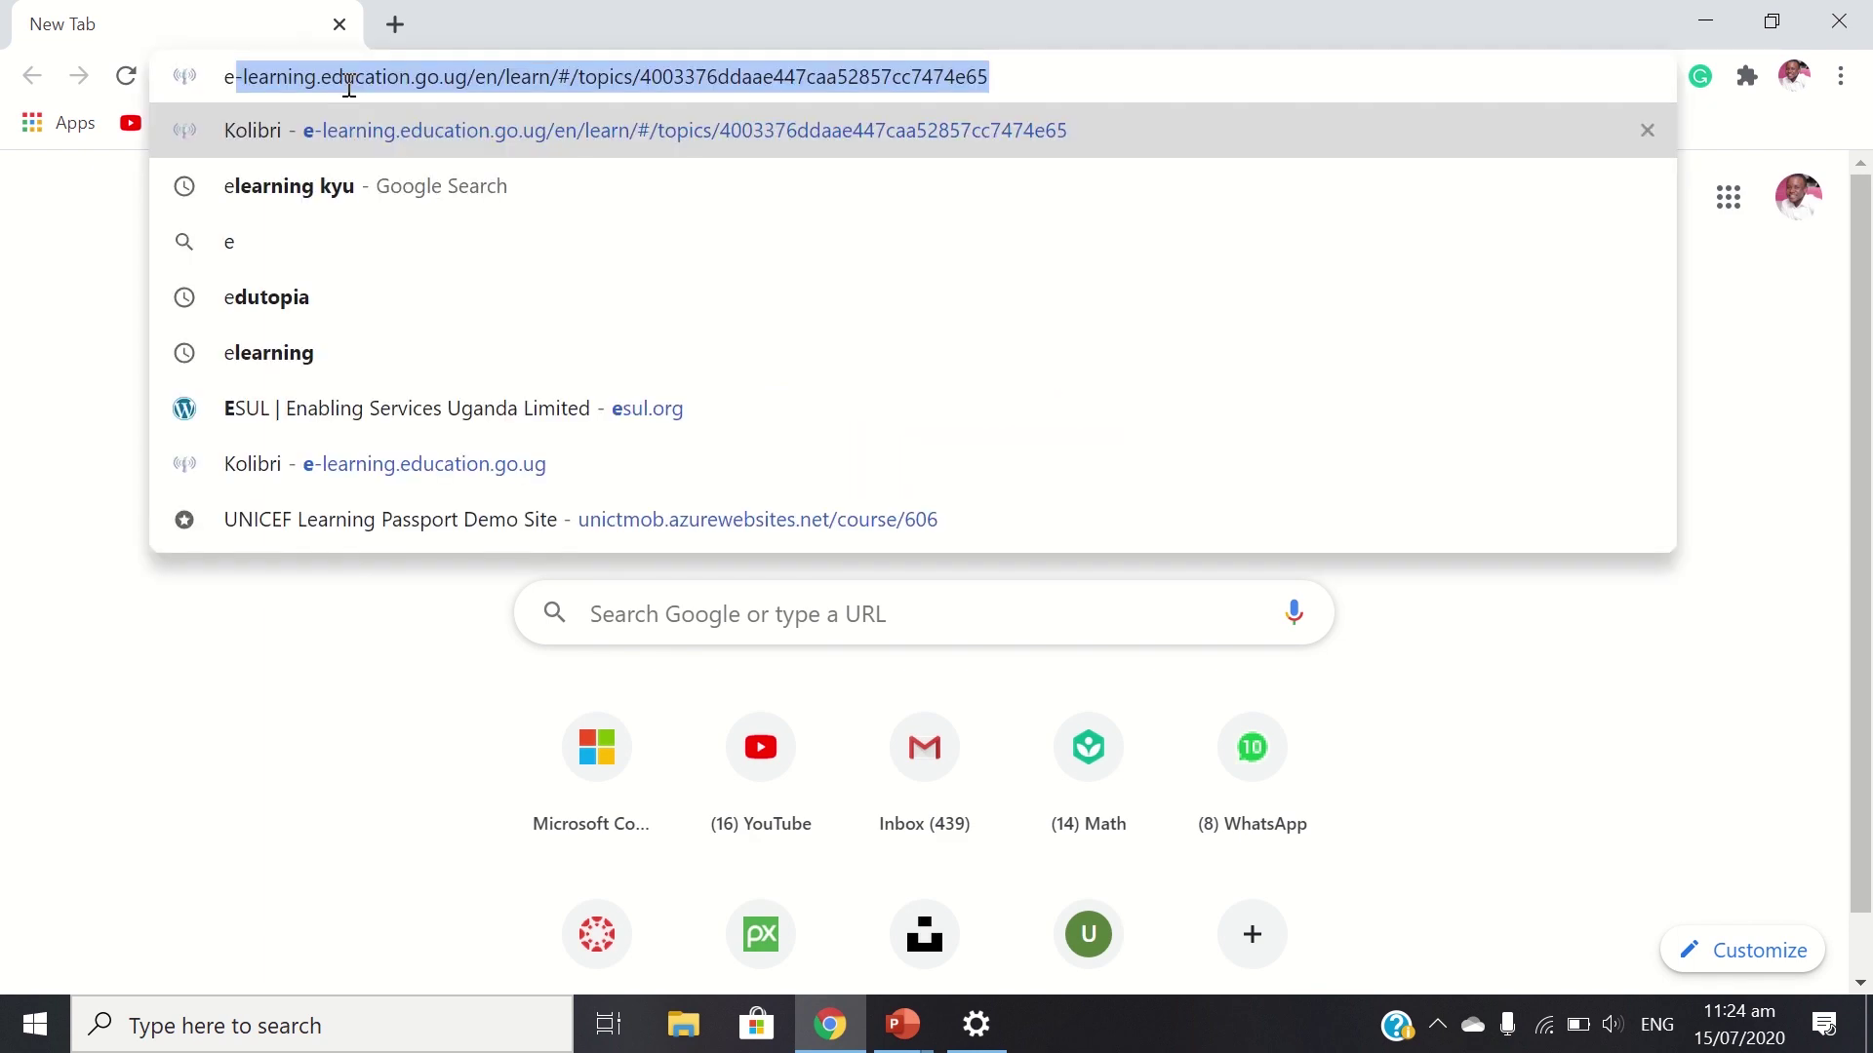
text(,)
key(BackSpace)
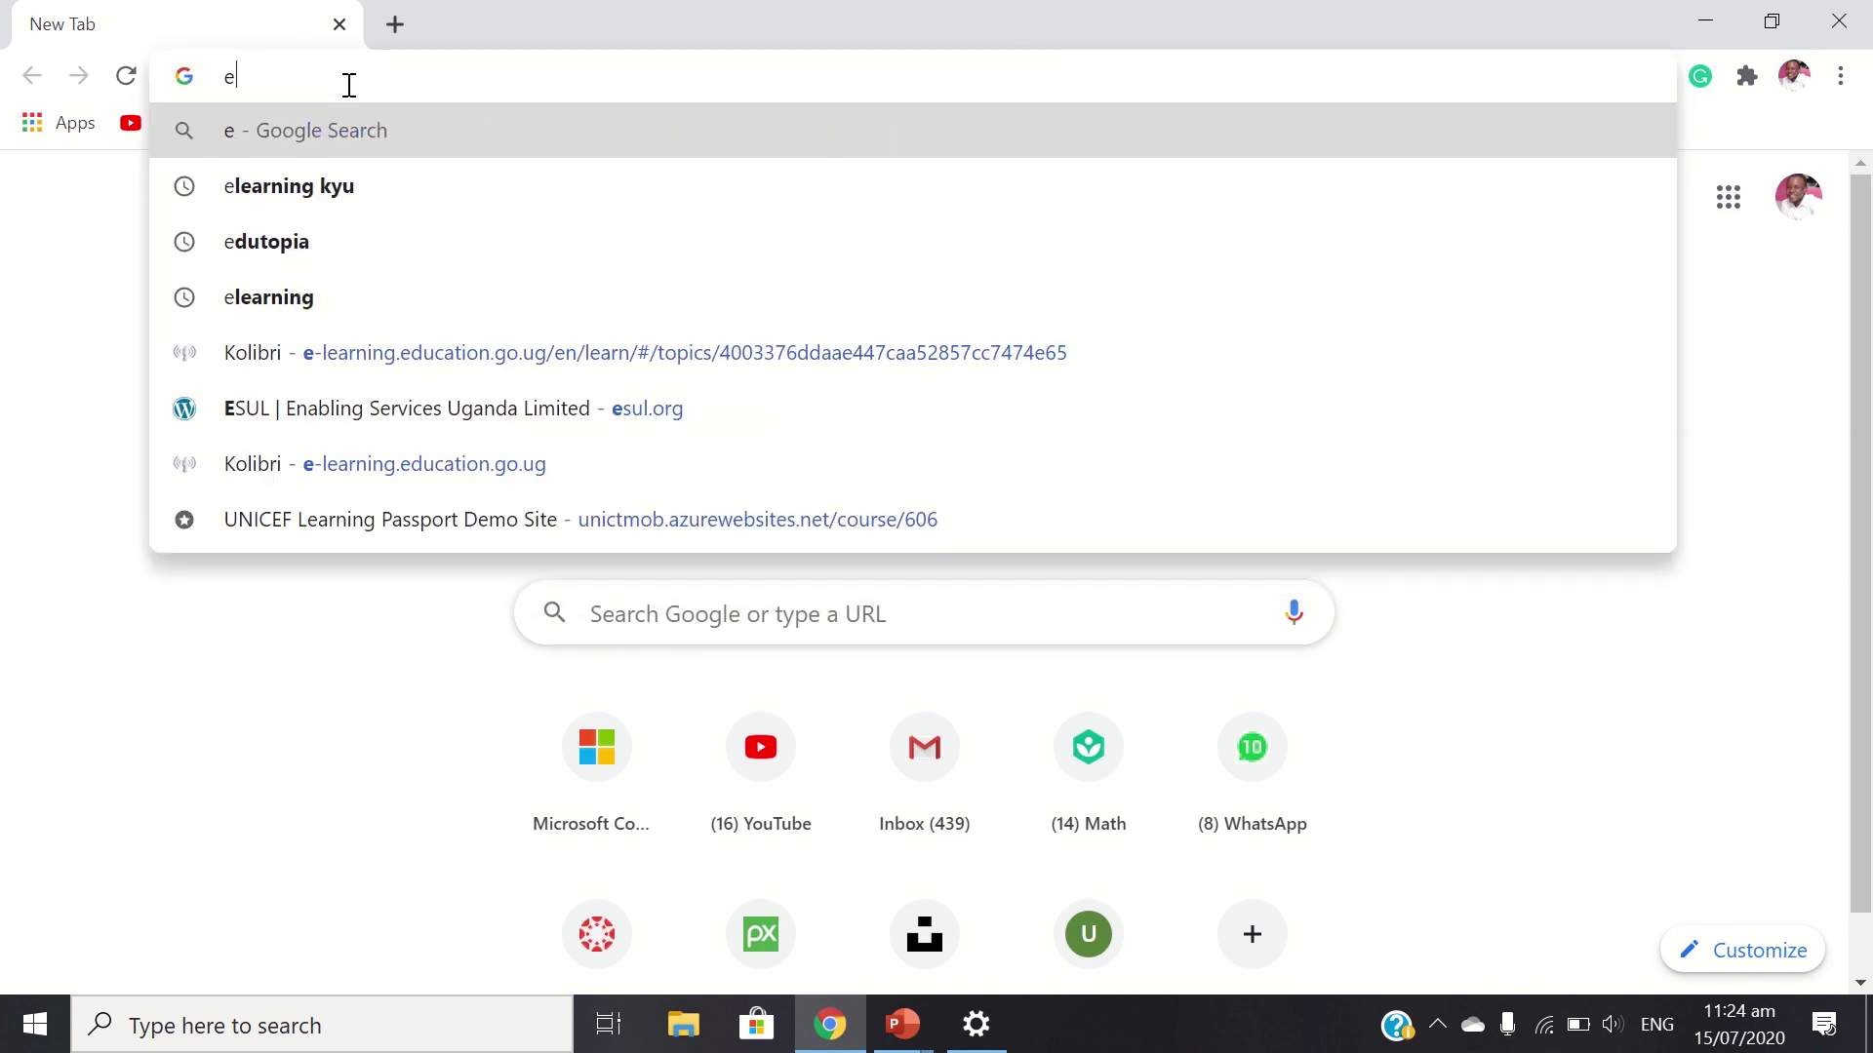
text(-)
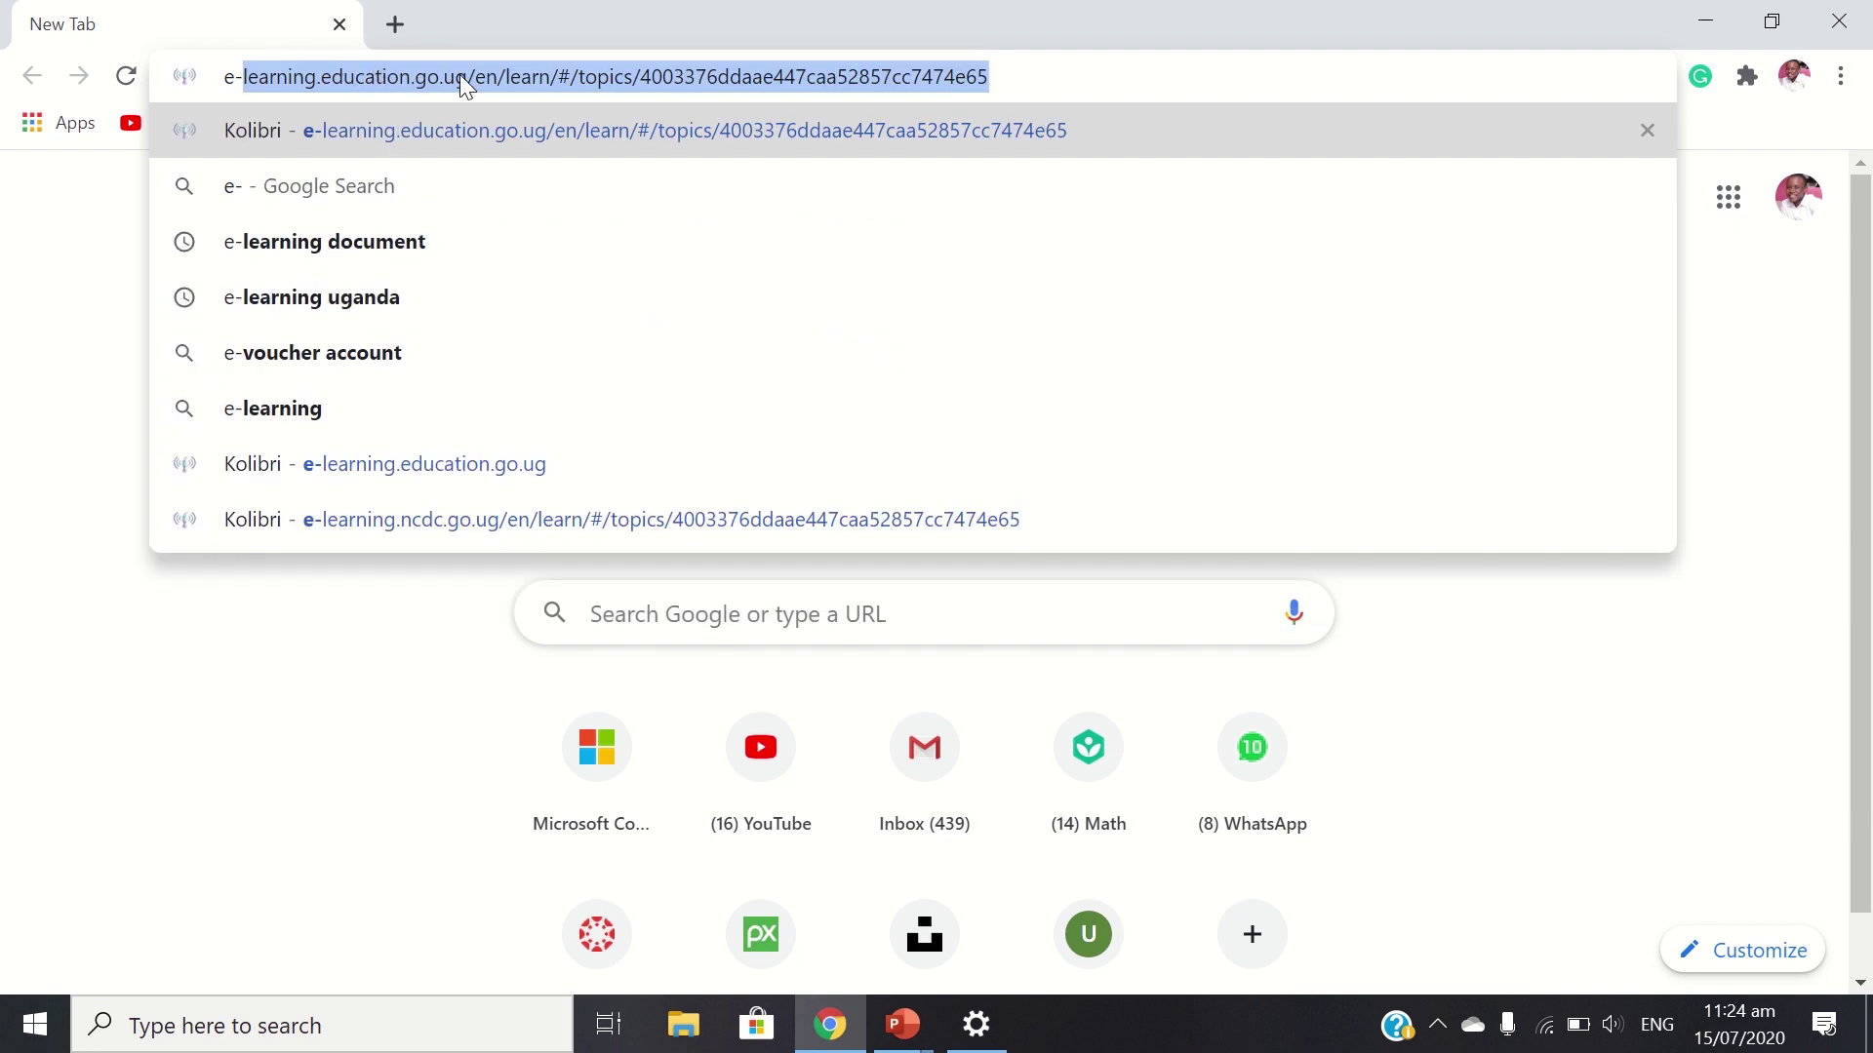
text(le)
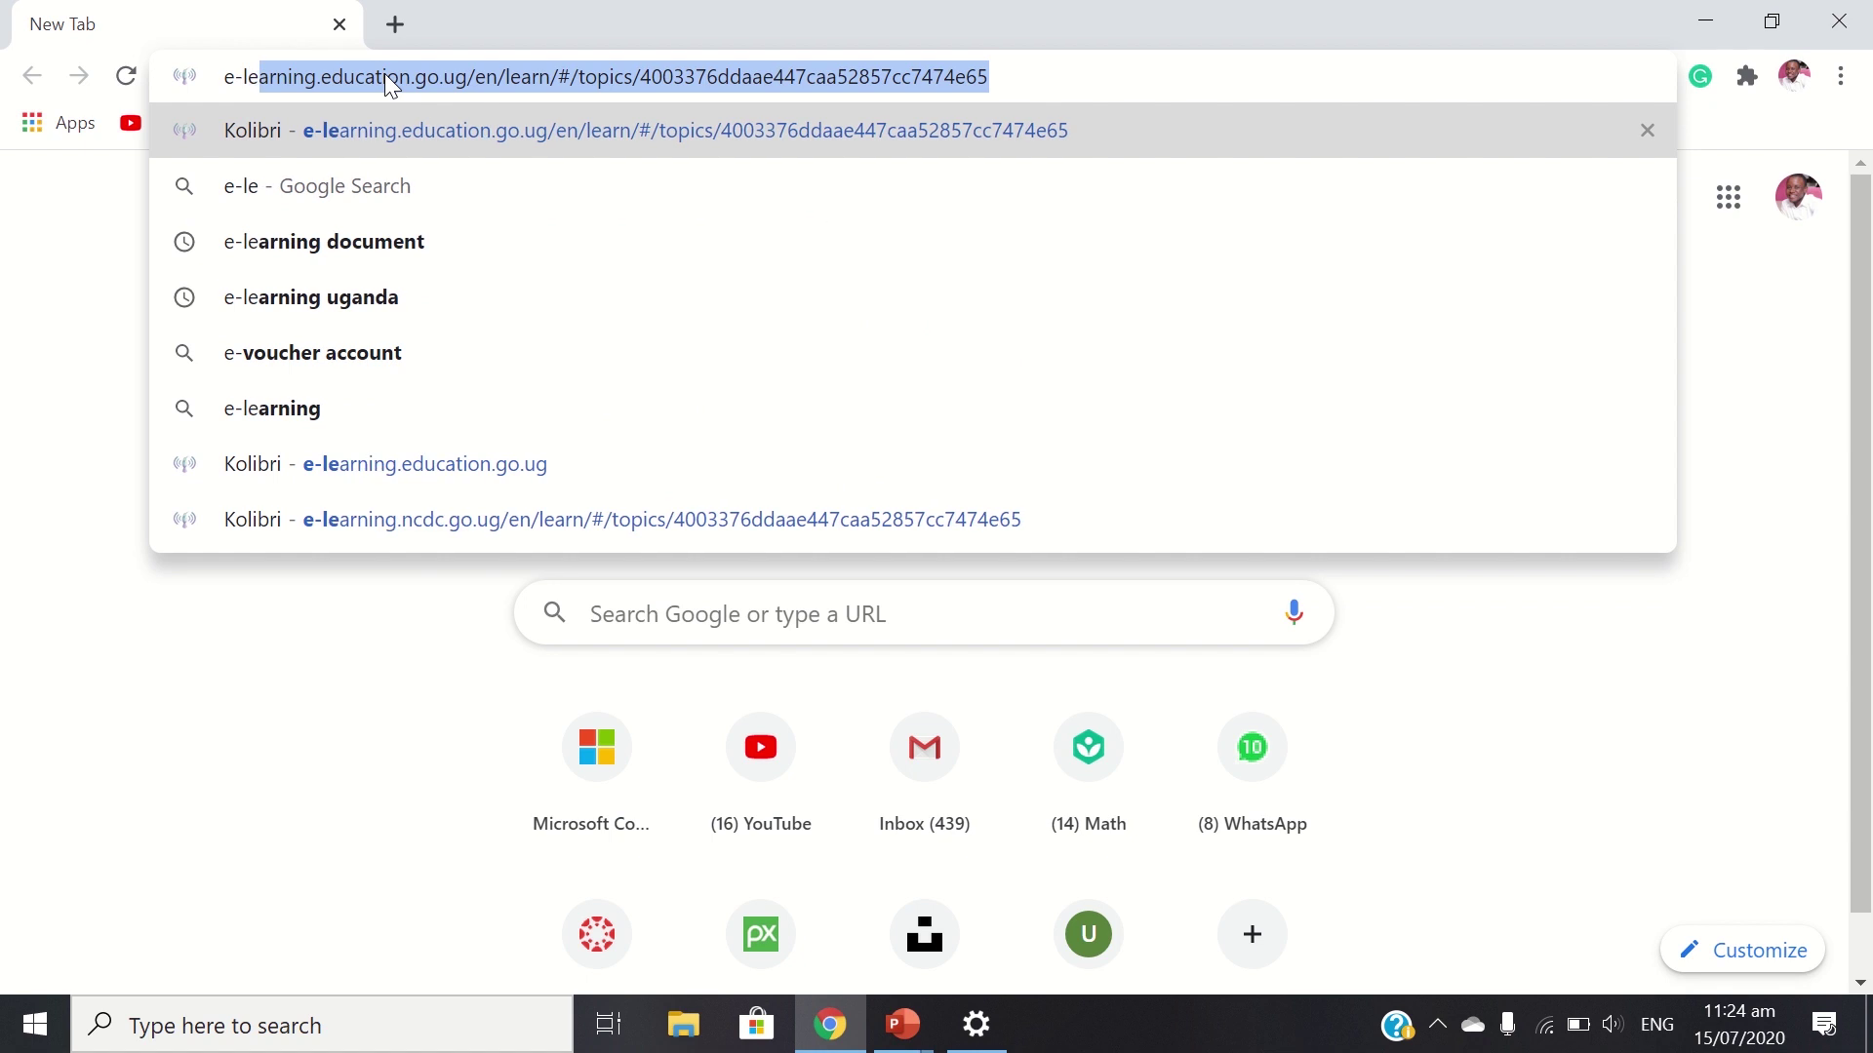
text(arning)
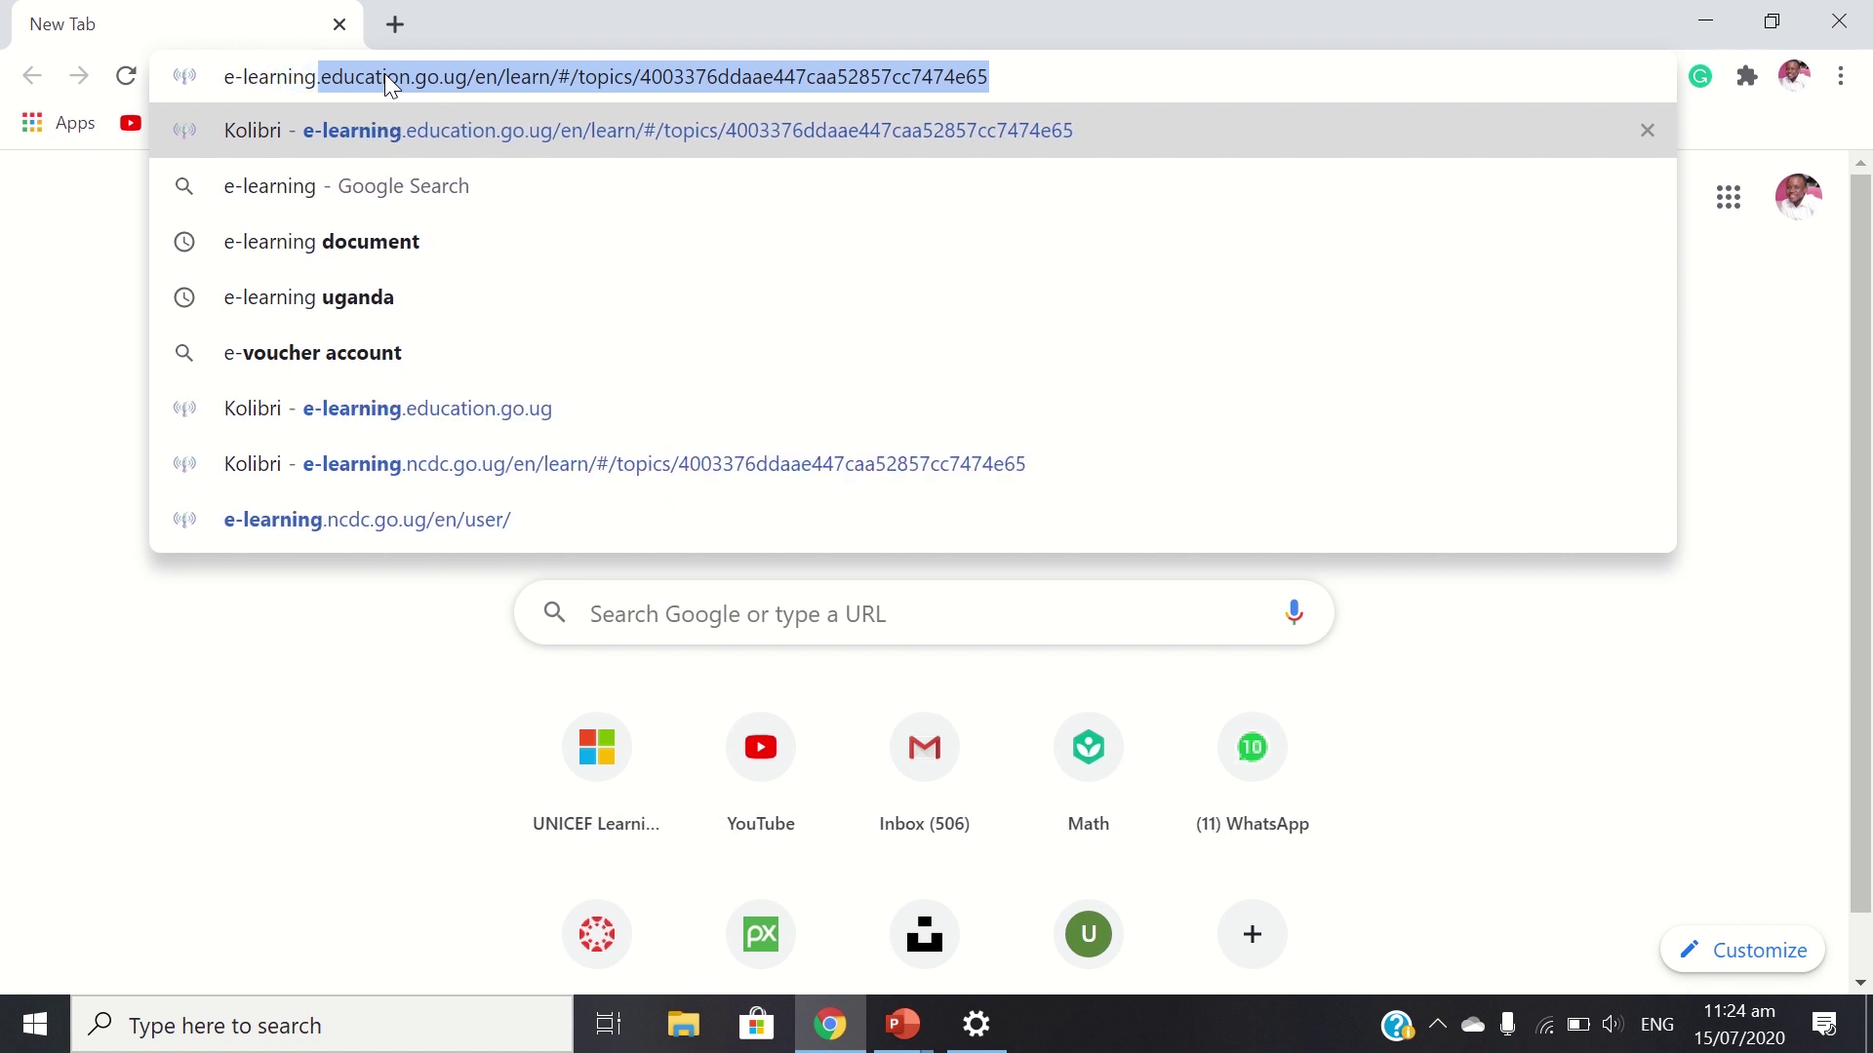
key(Delete)
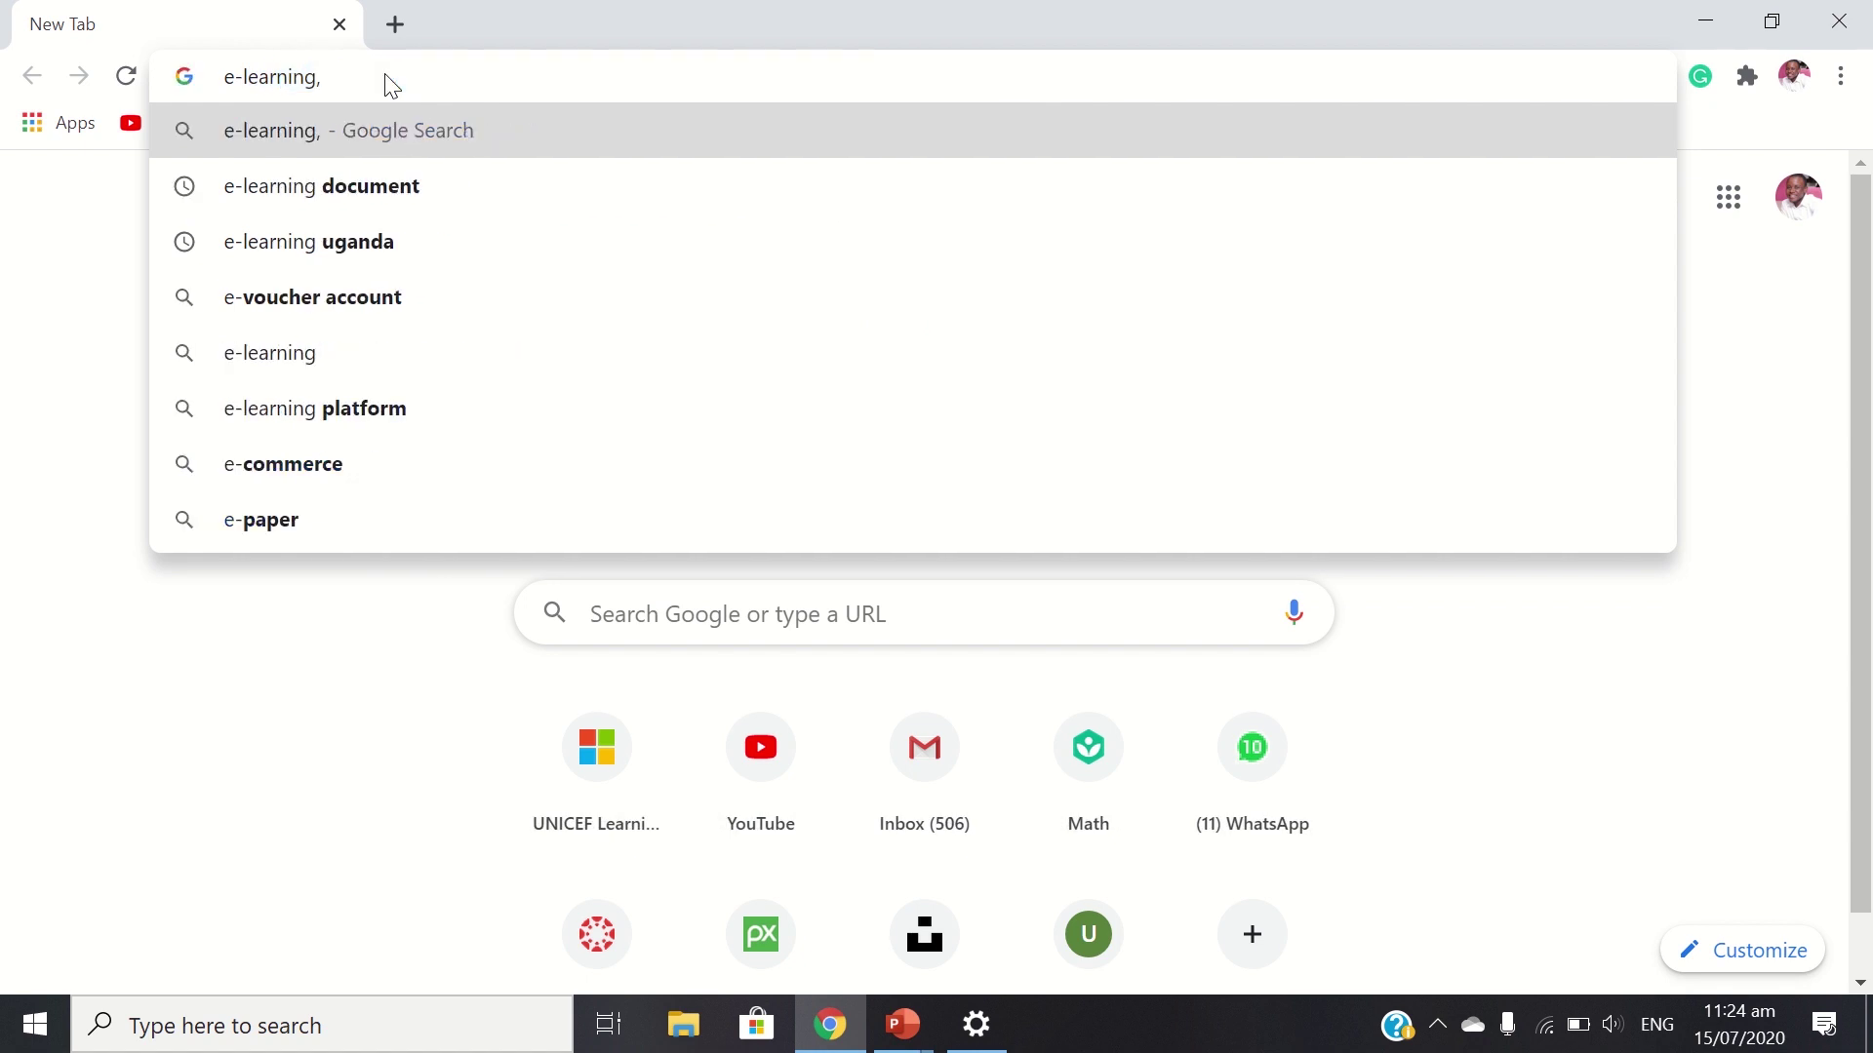
text(.ncdc)
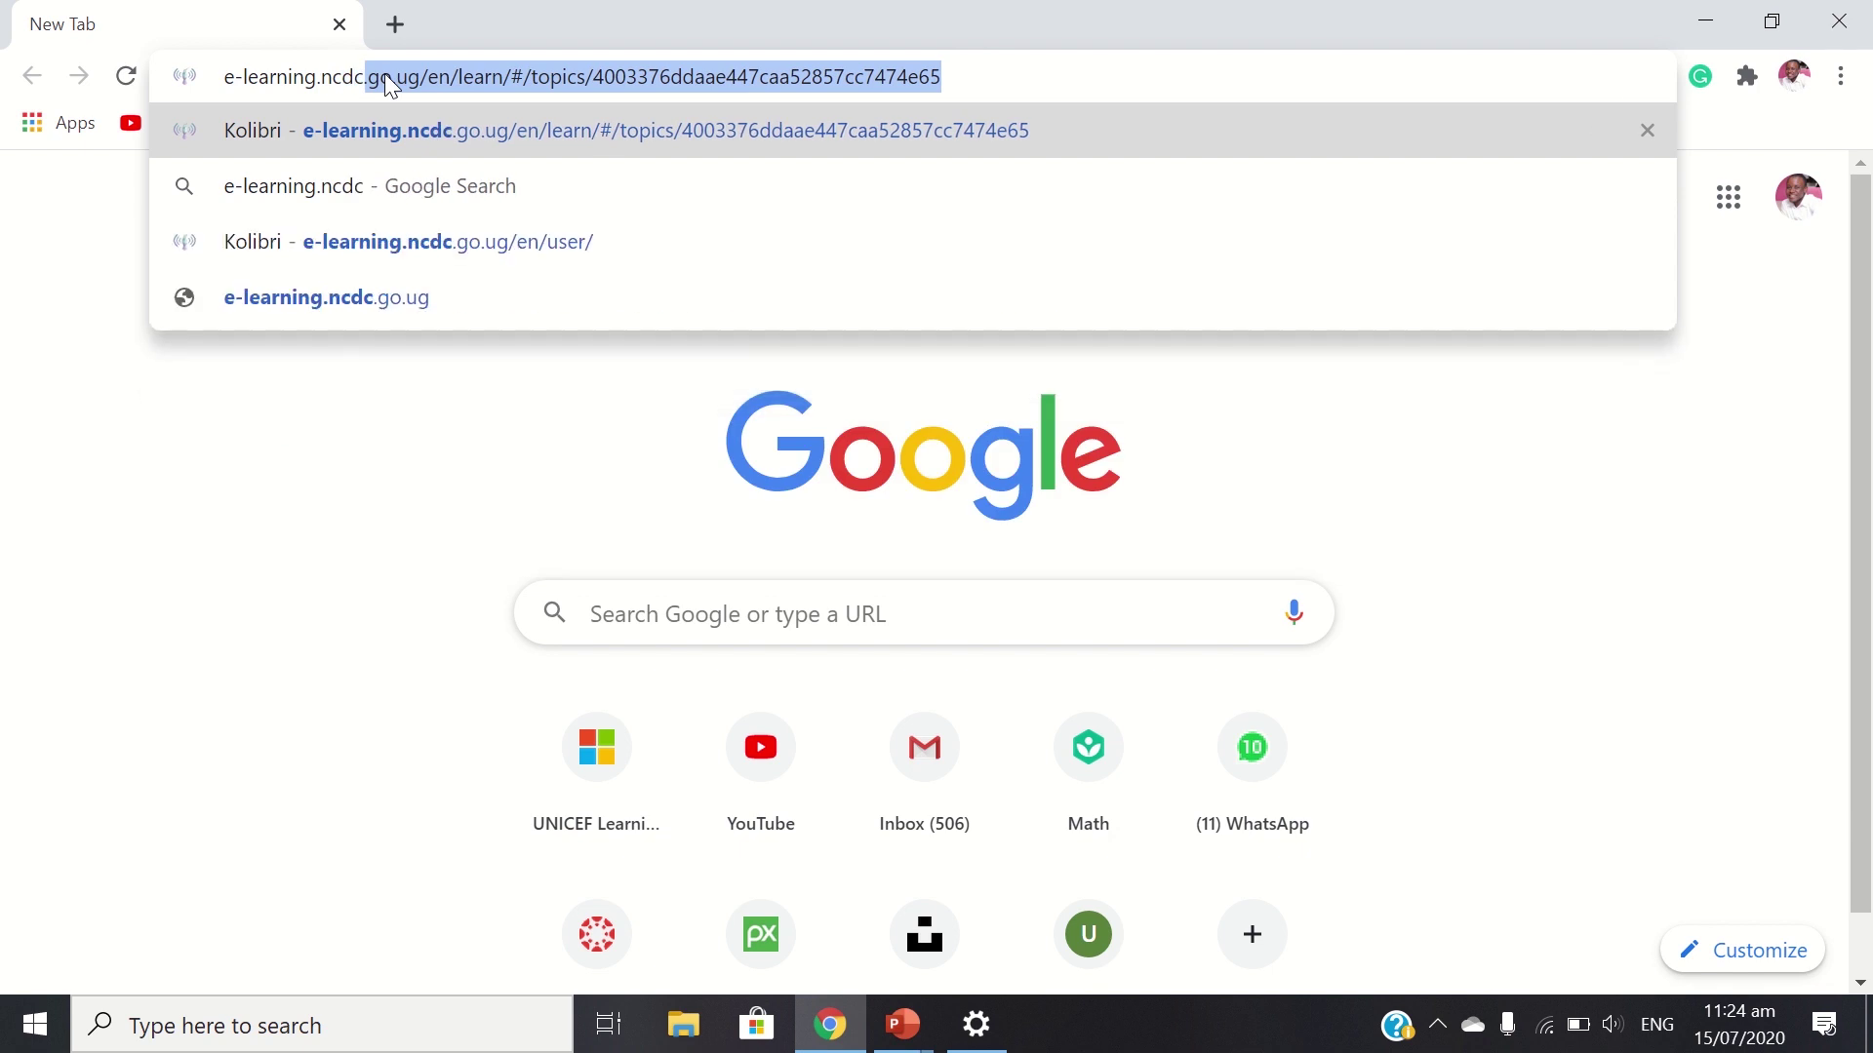
text(.go.ug)
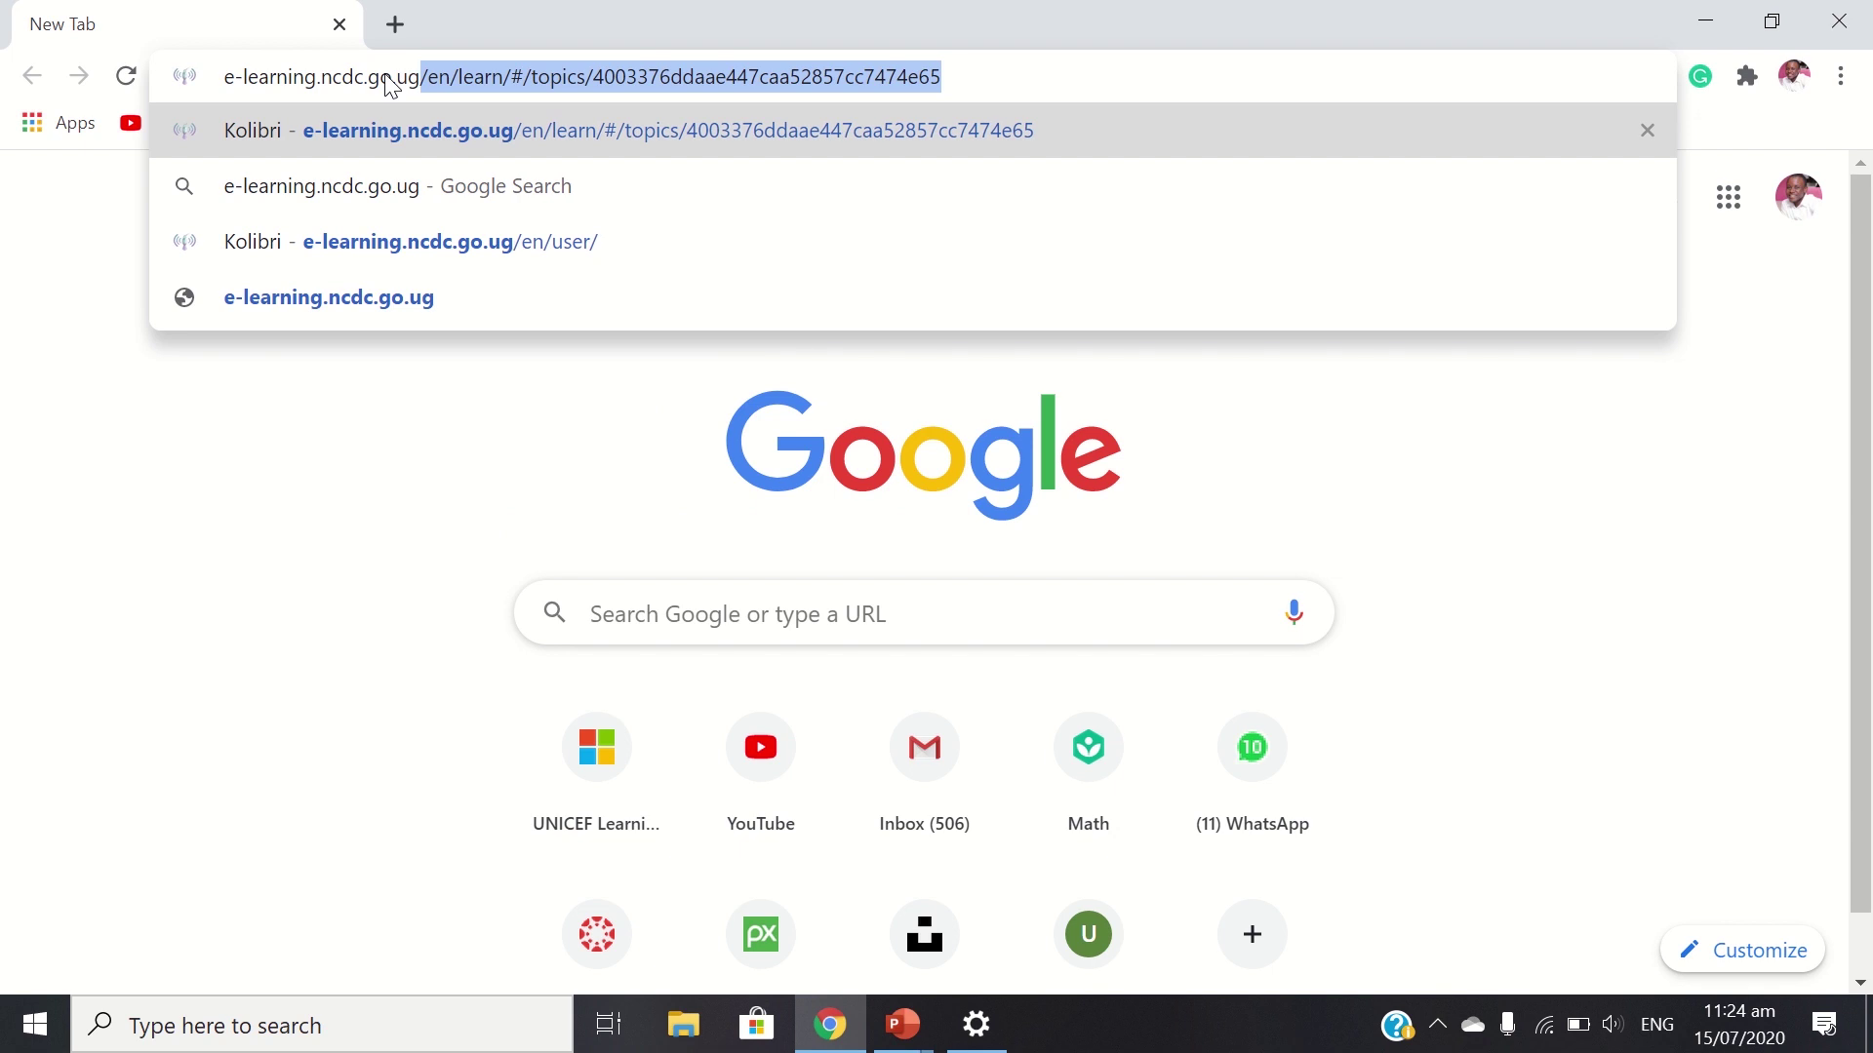
key(Delete)
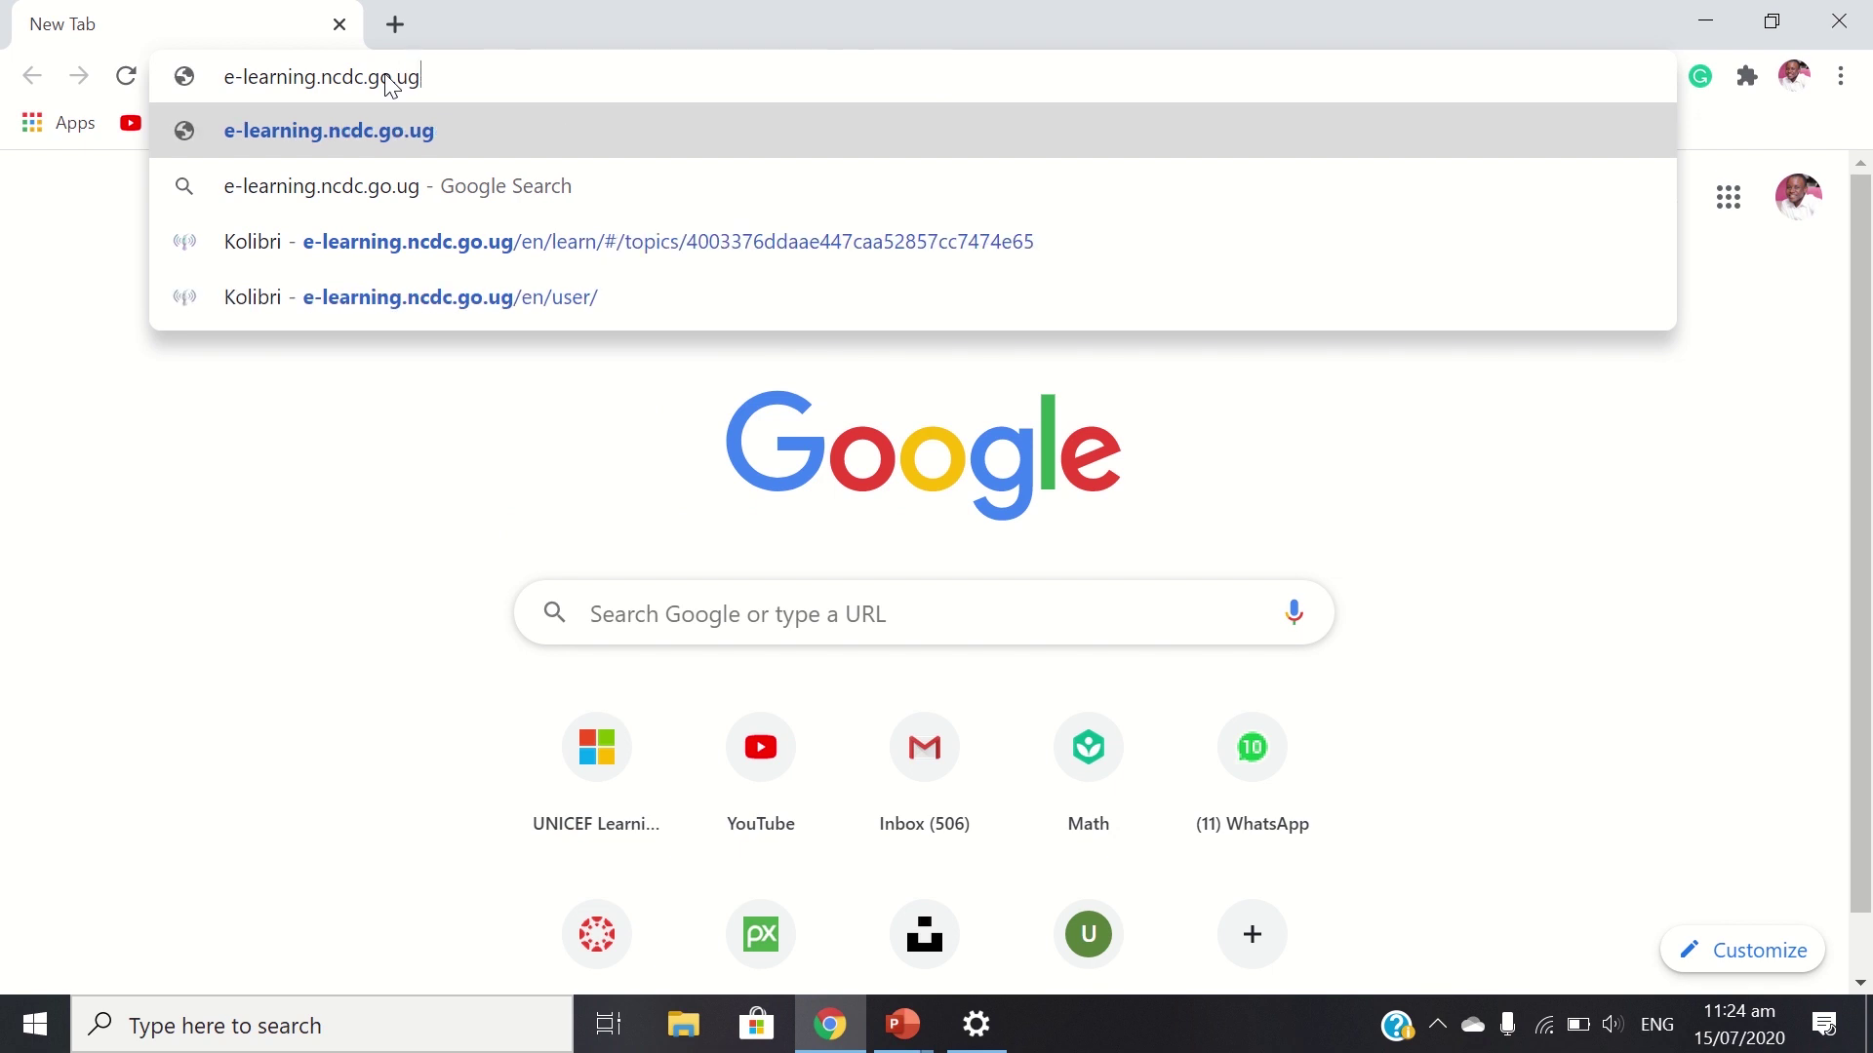
key(Return)
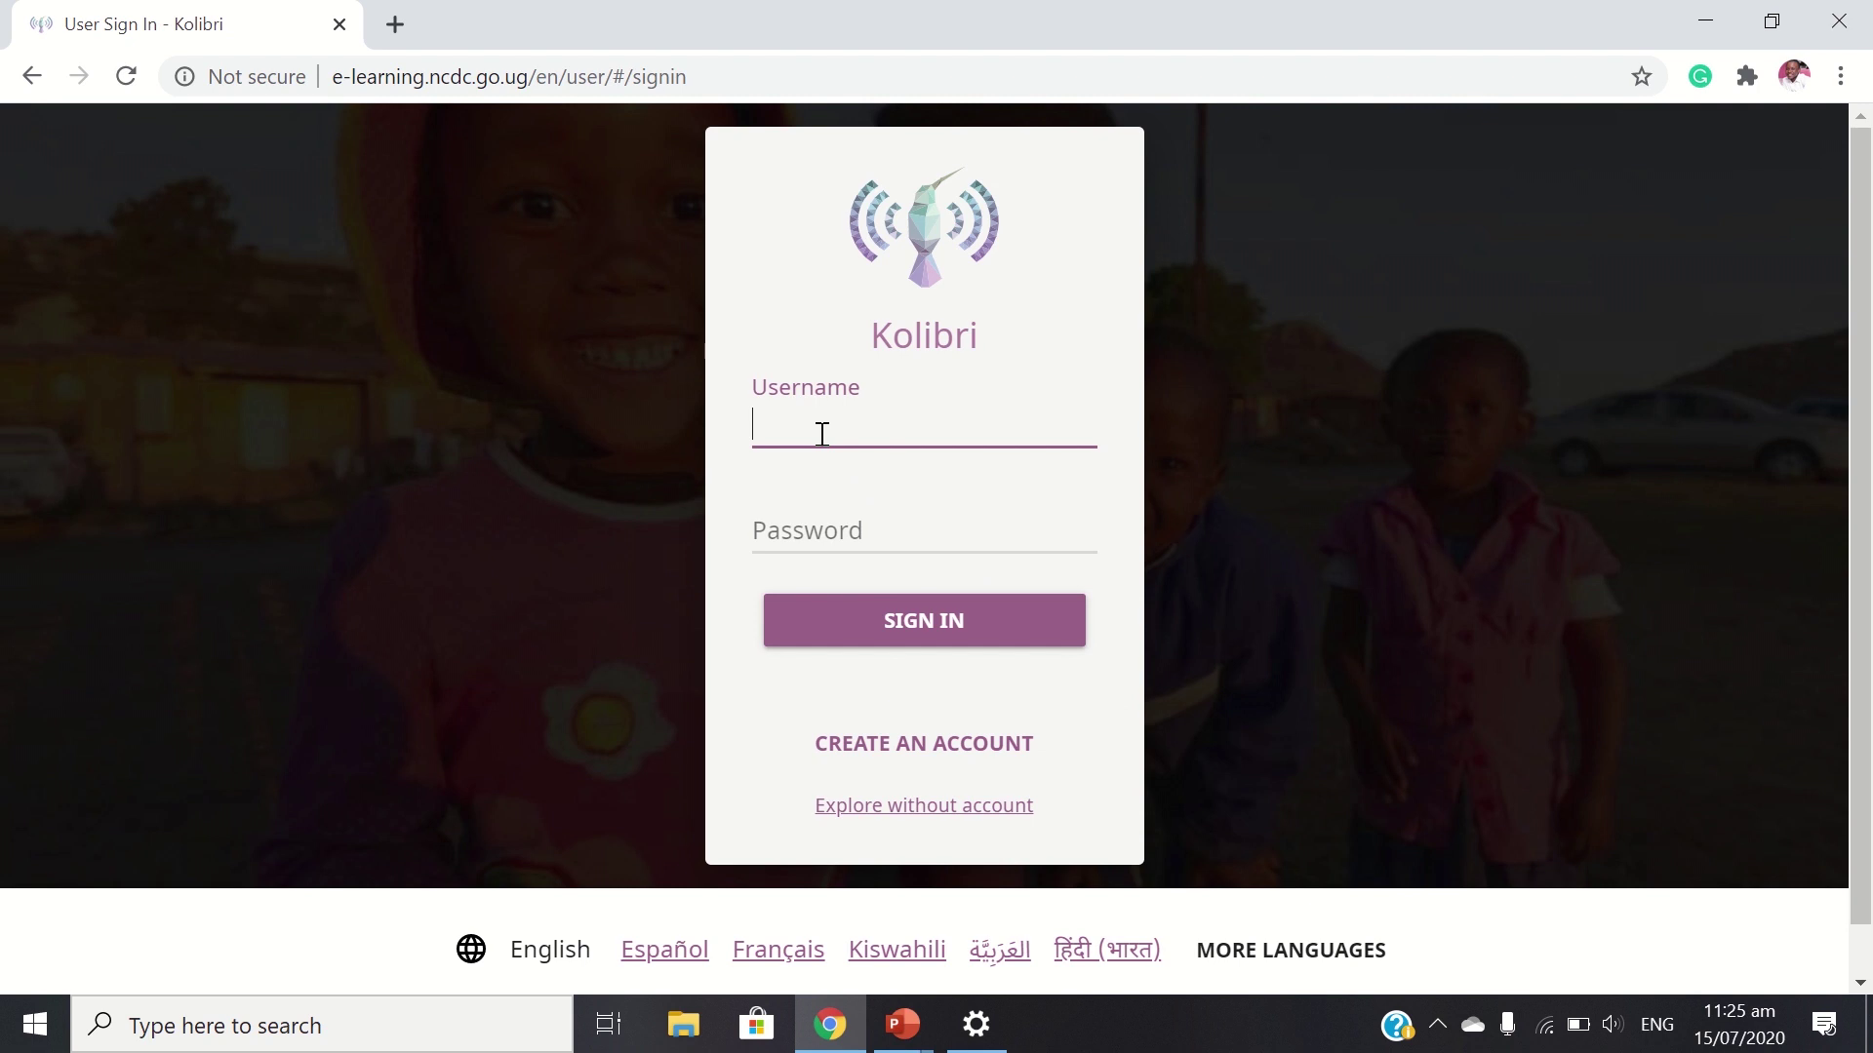
- Choose CREATE AN ACCOUNT on the Kolibri sign-in page to start a new learner account
click(934, 757)
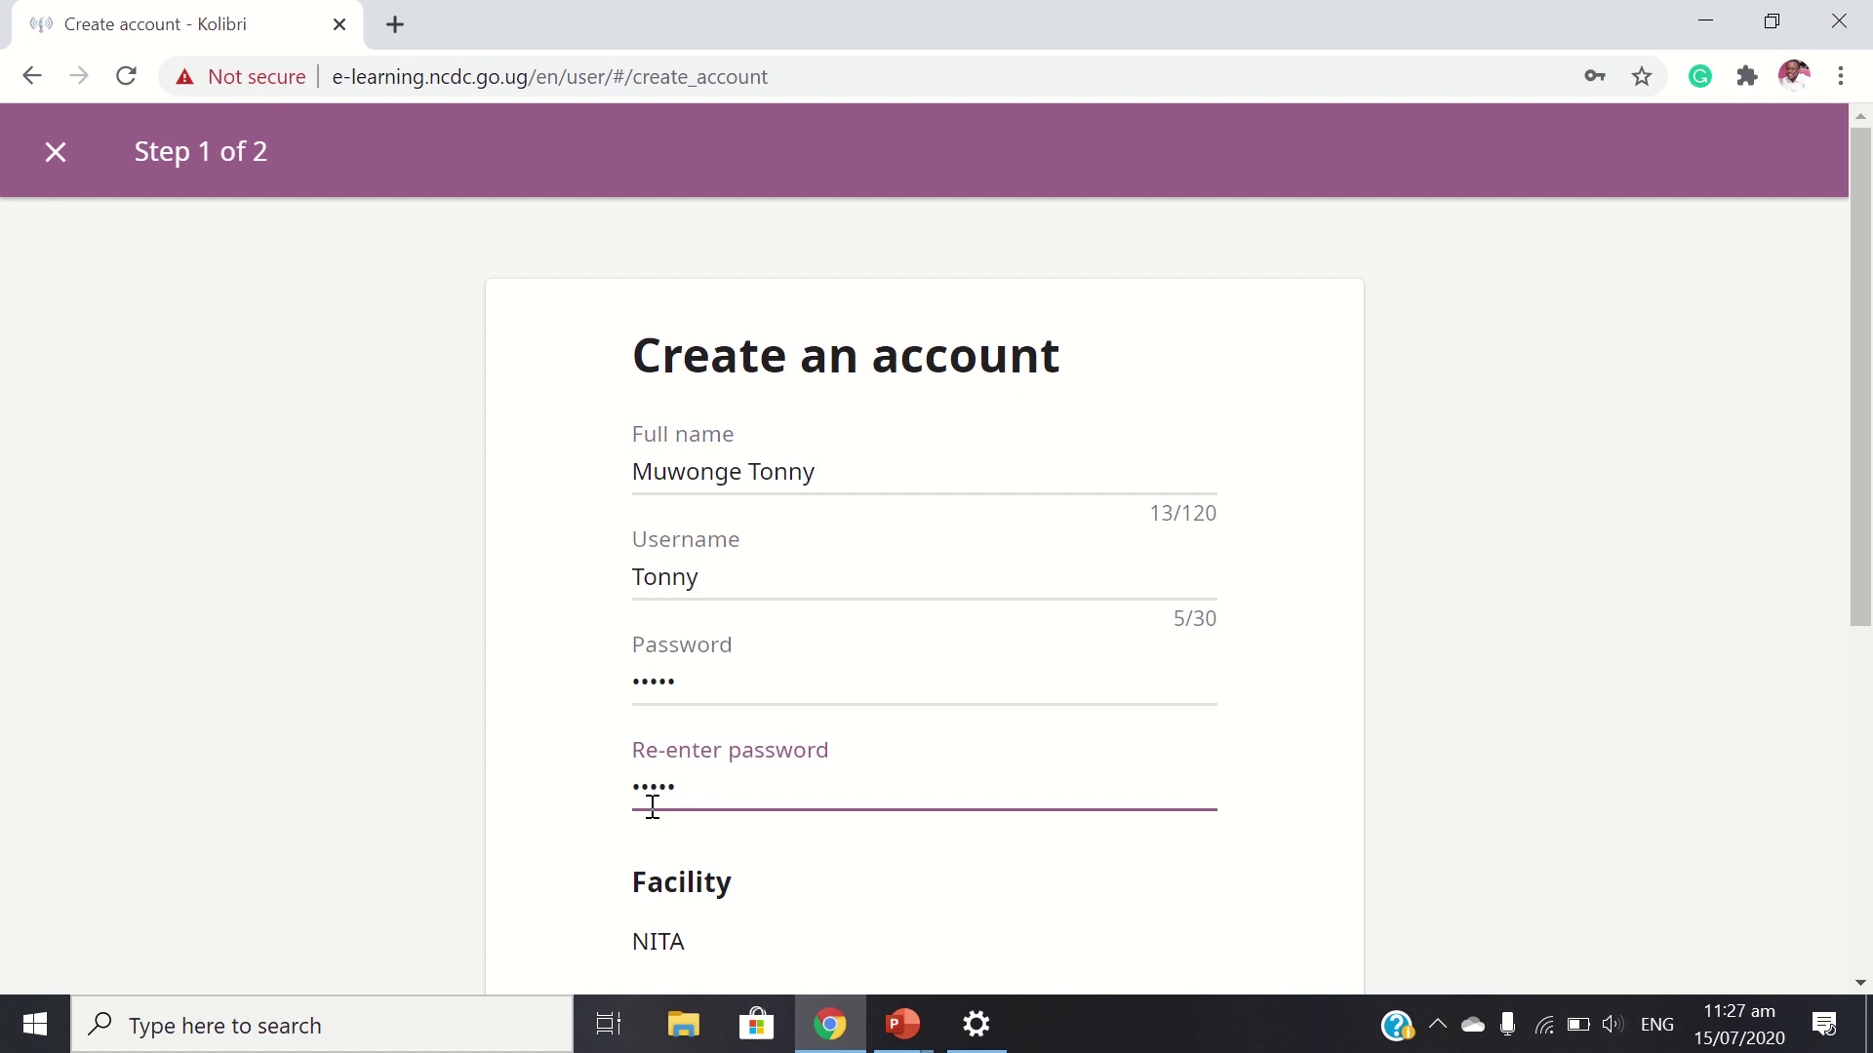
- Retype the password and re-entered password so they match, then continue to step 2
drag(1860, 426, 1852, 582)
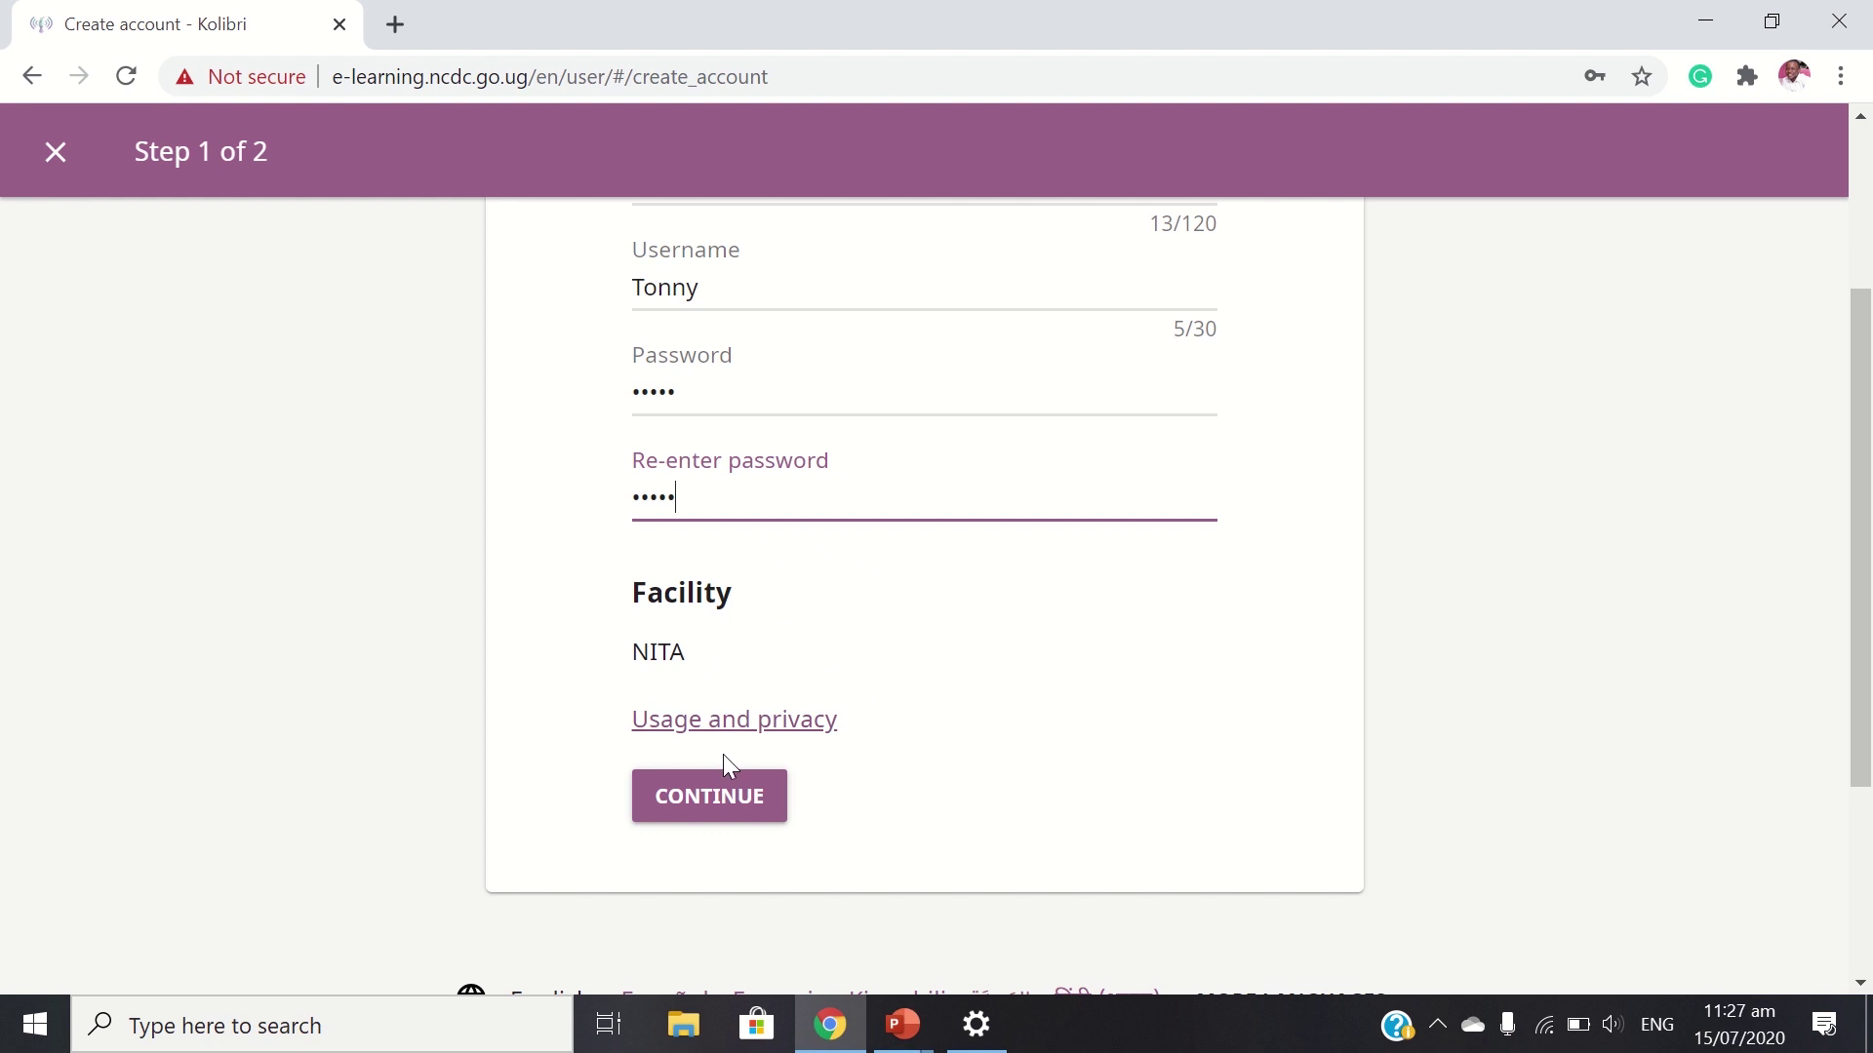
click(738, 806)
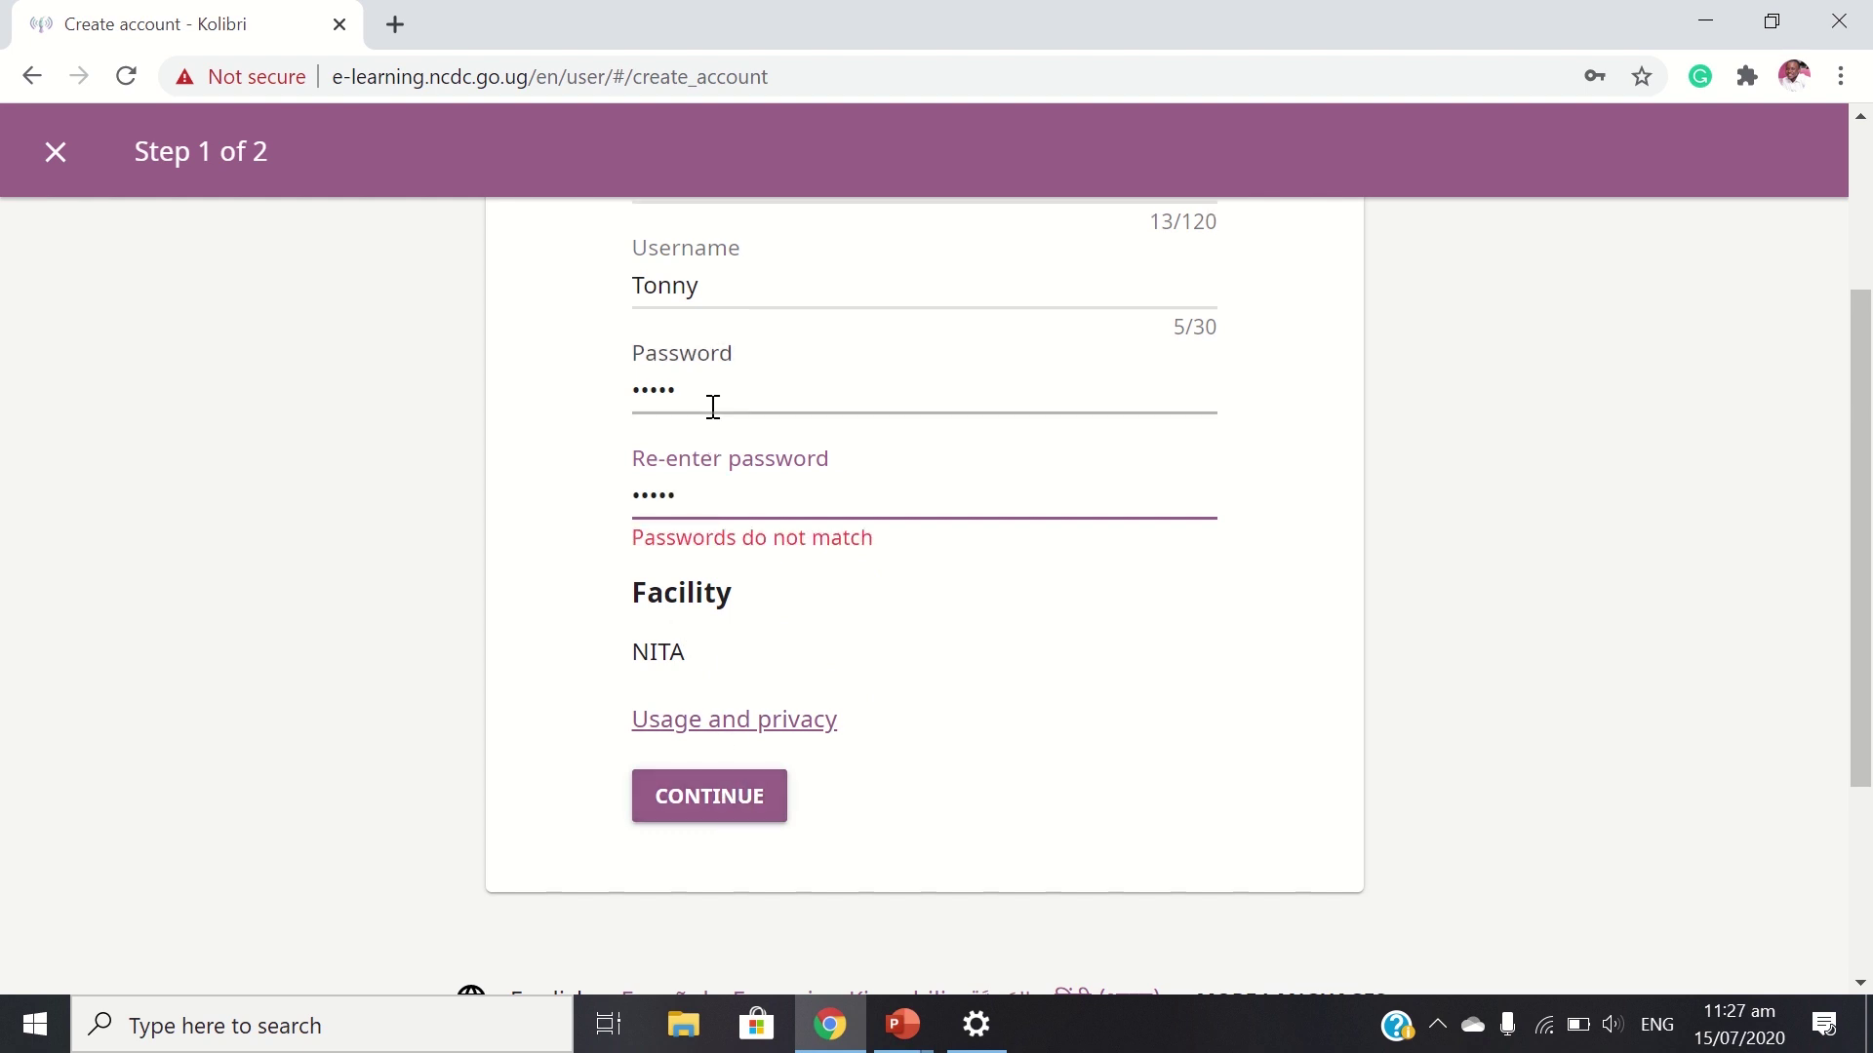
drag(698, 388, 614, 404)
key(BackSpace)
text(••••)
drag(659, 485, 615, 485)
key(BackSpace)
text(••••)
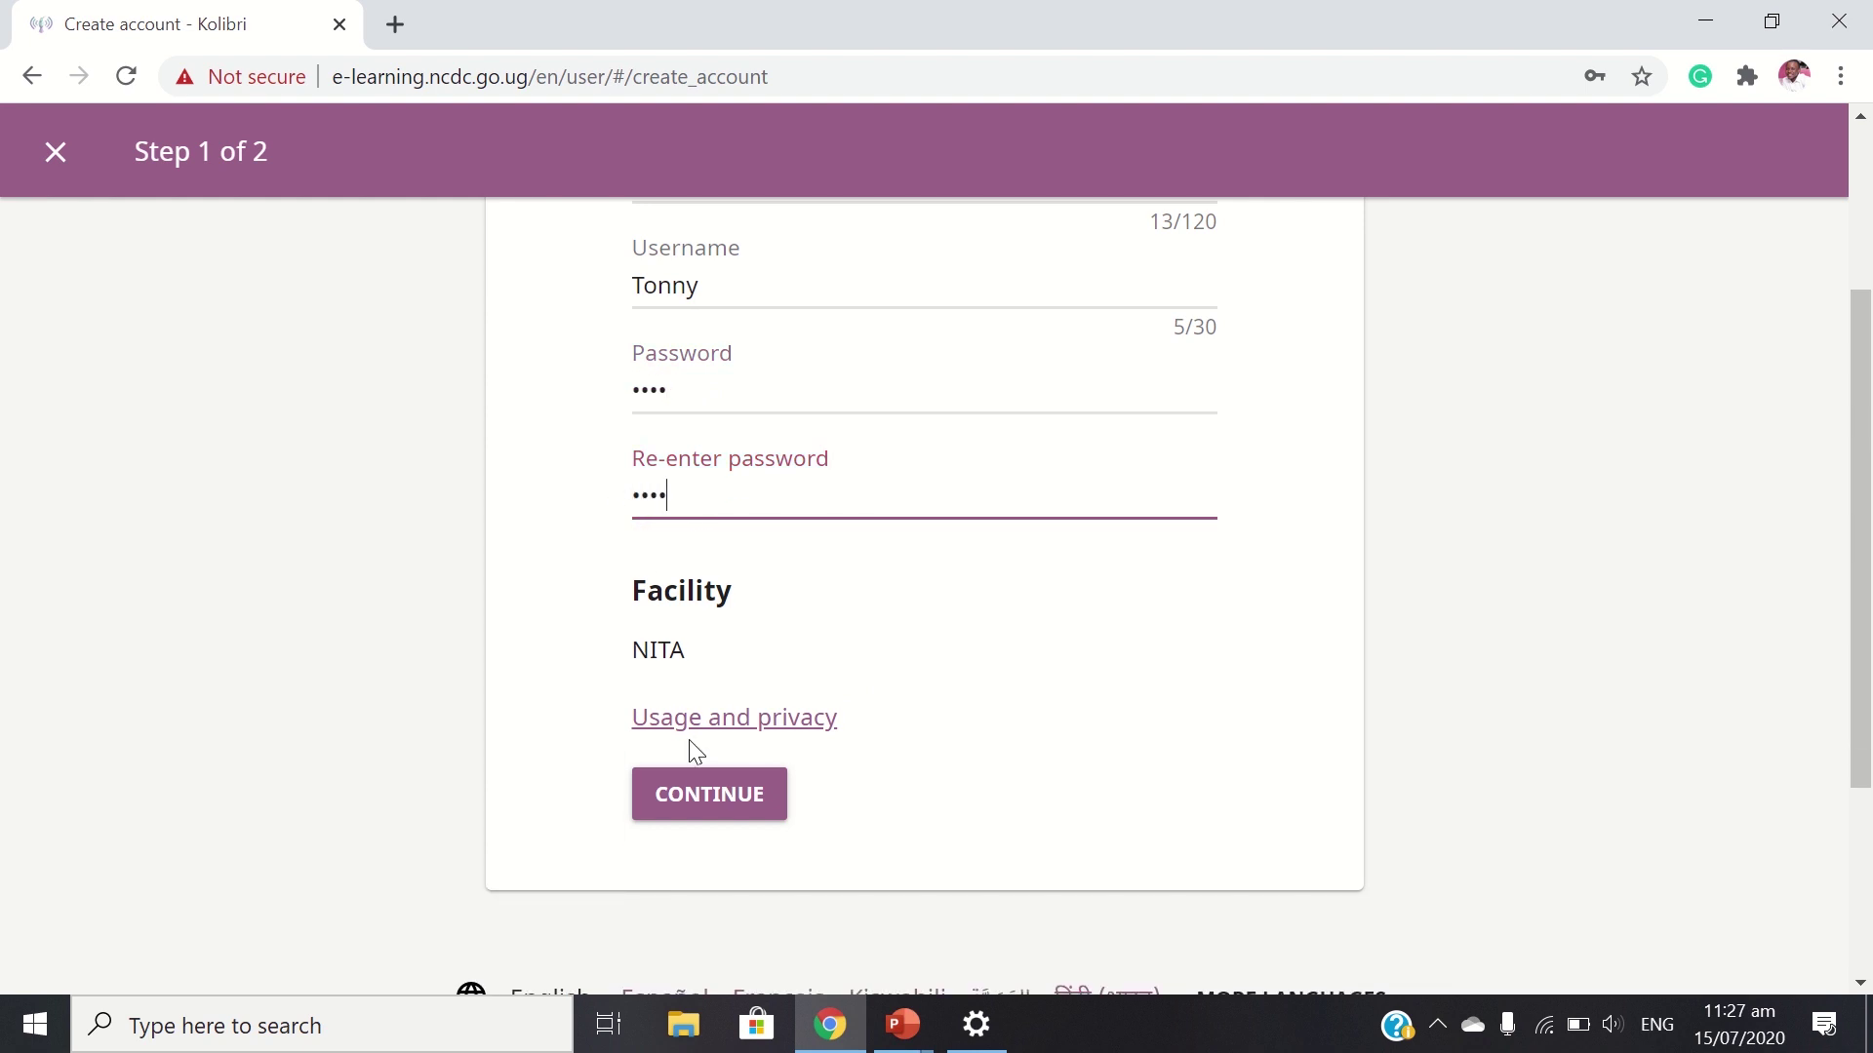
click(711, 796)
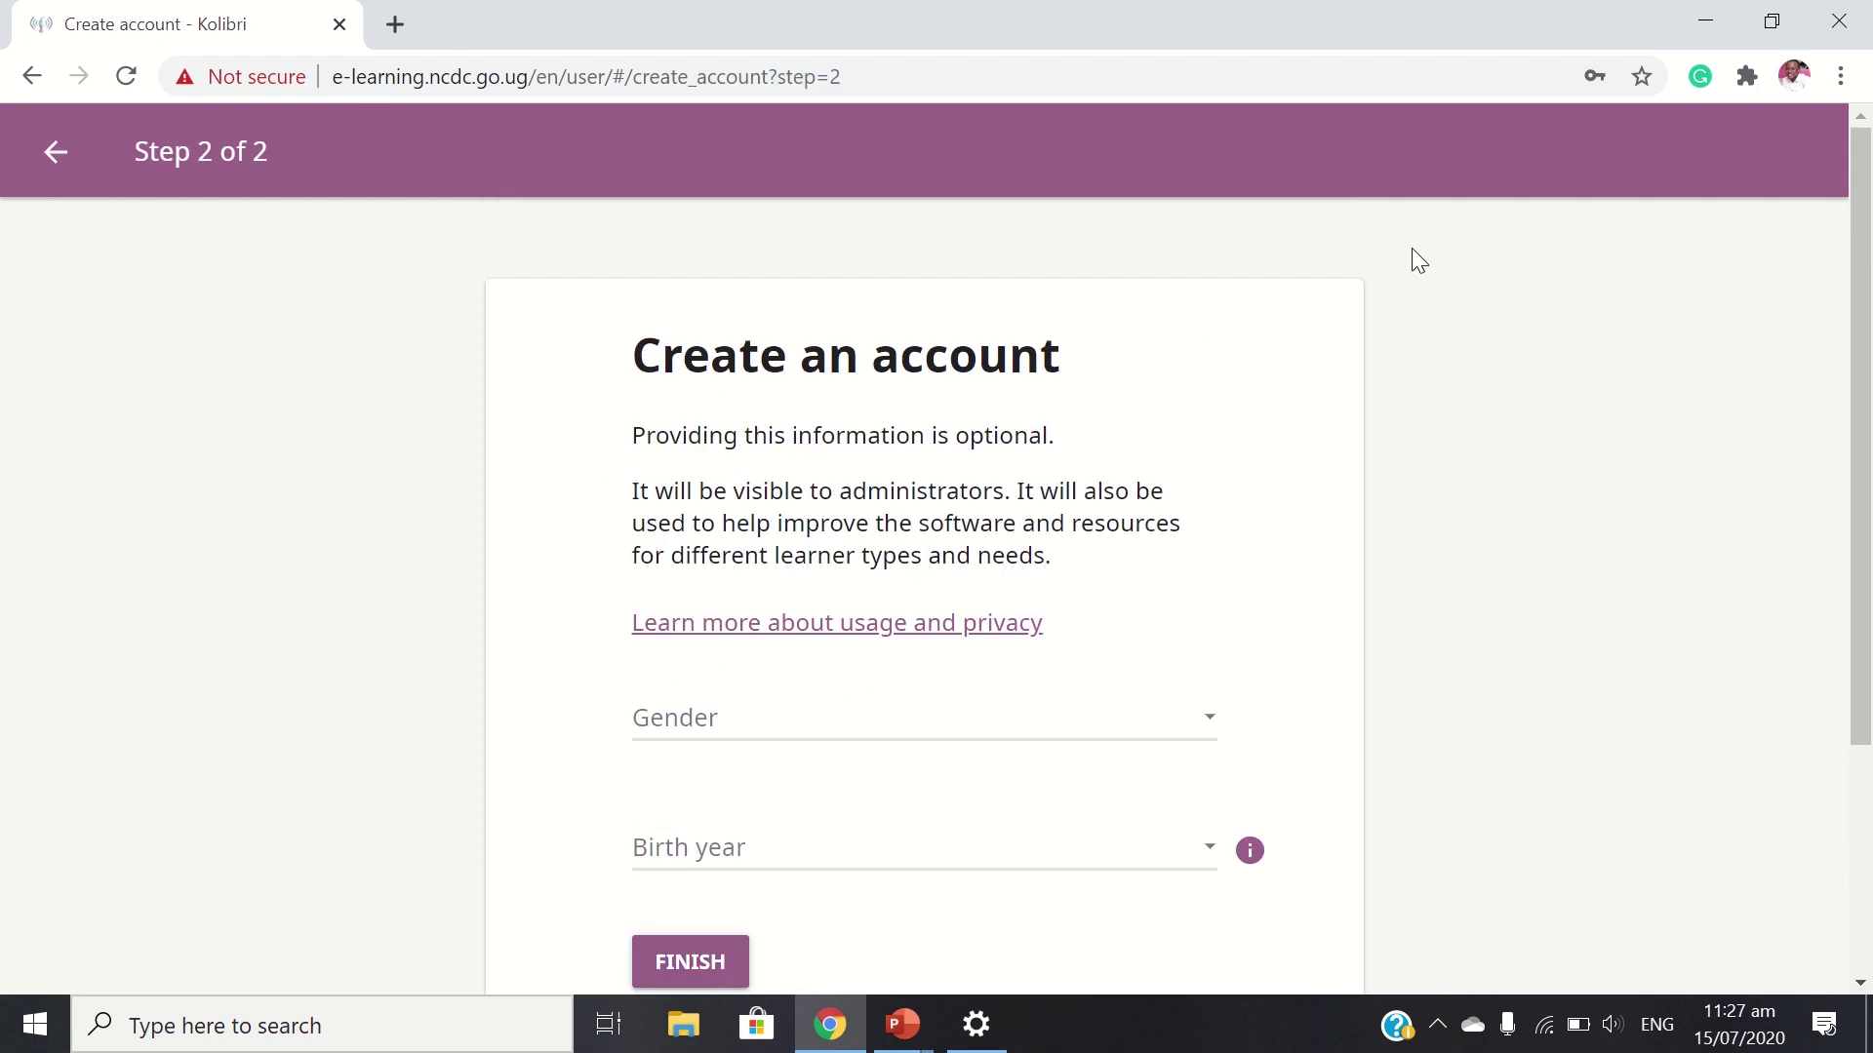
- Set Gender to Male and Birth year to Not specified, then finish the account
drag(1861, 257, 1810, 385)
click(1207, 519)
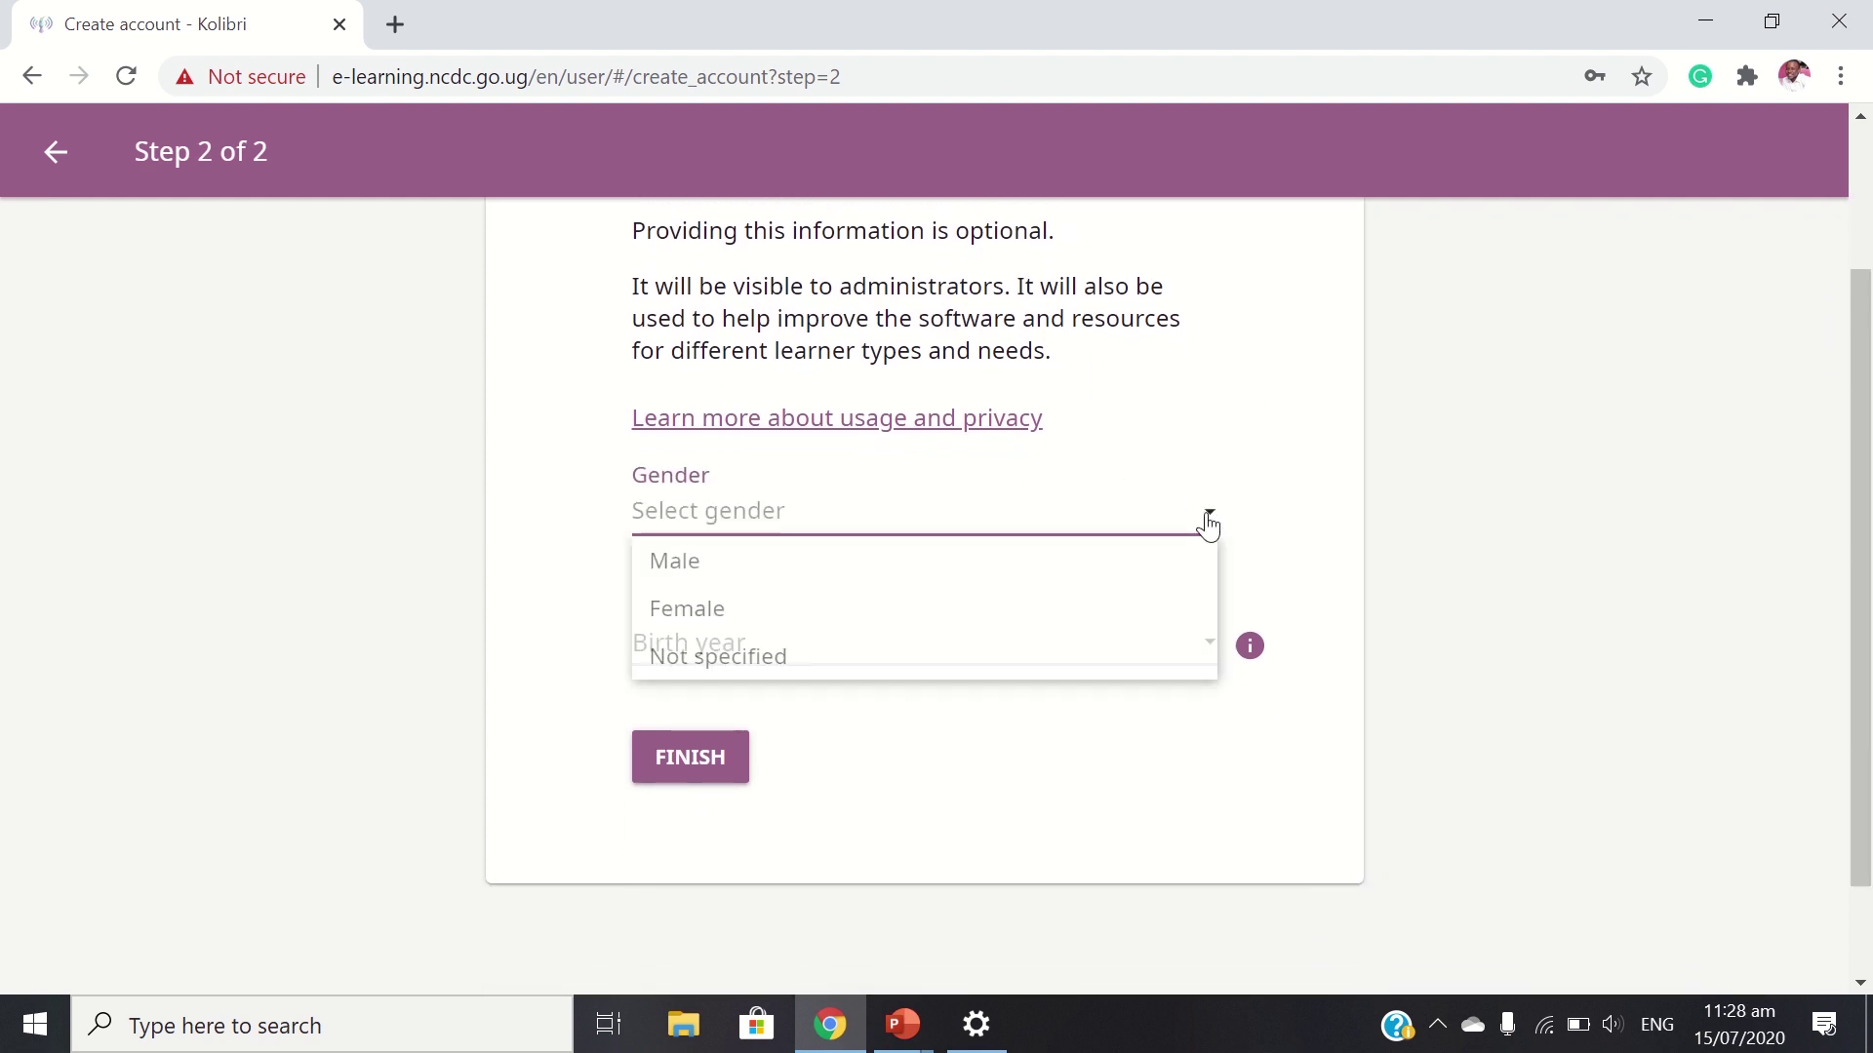
click(872, 562)
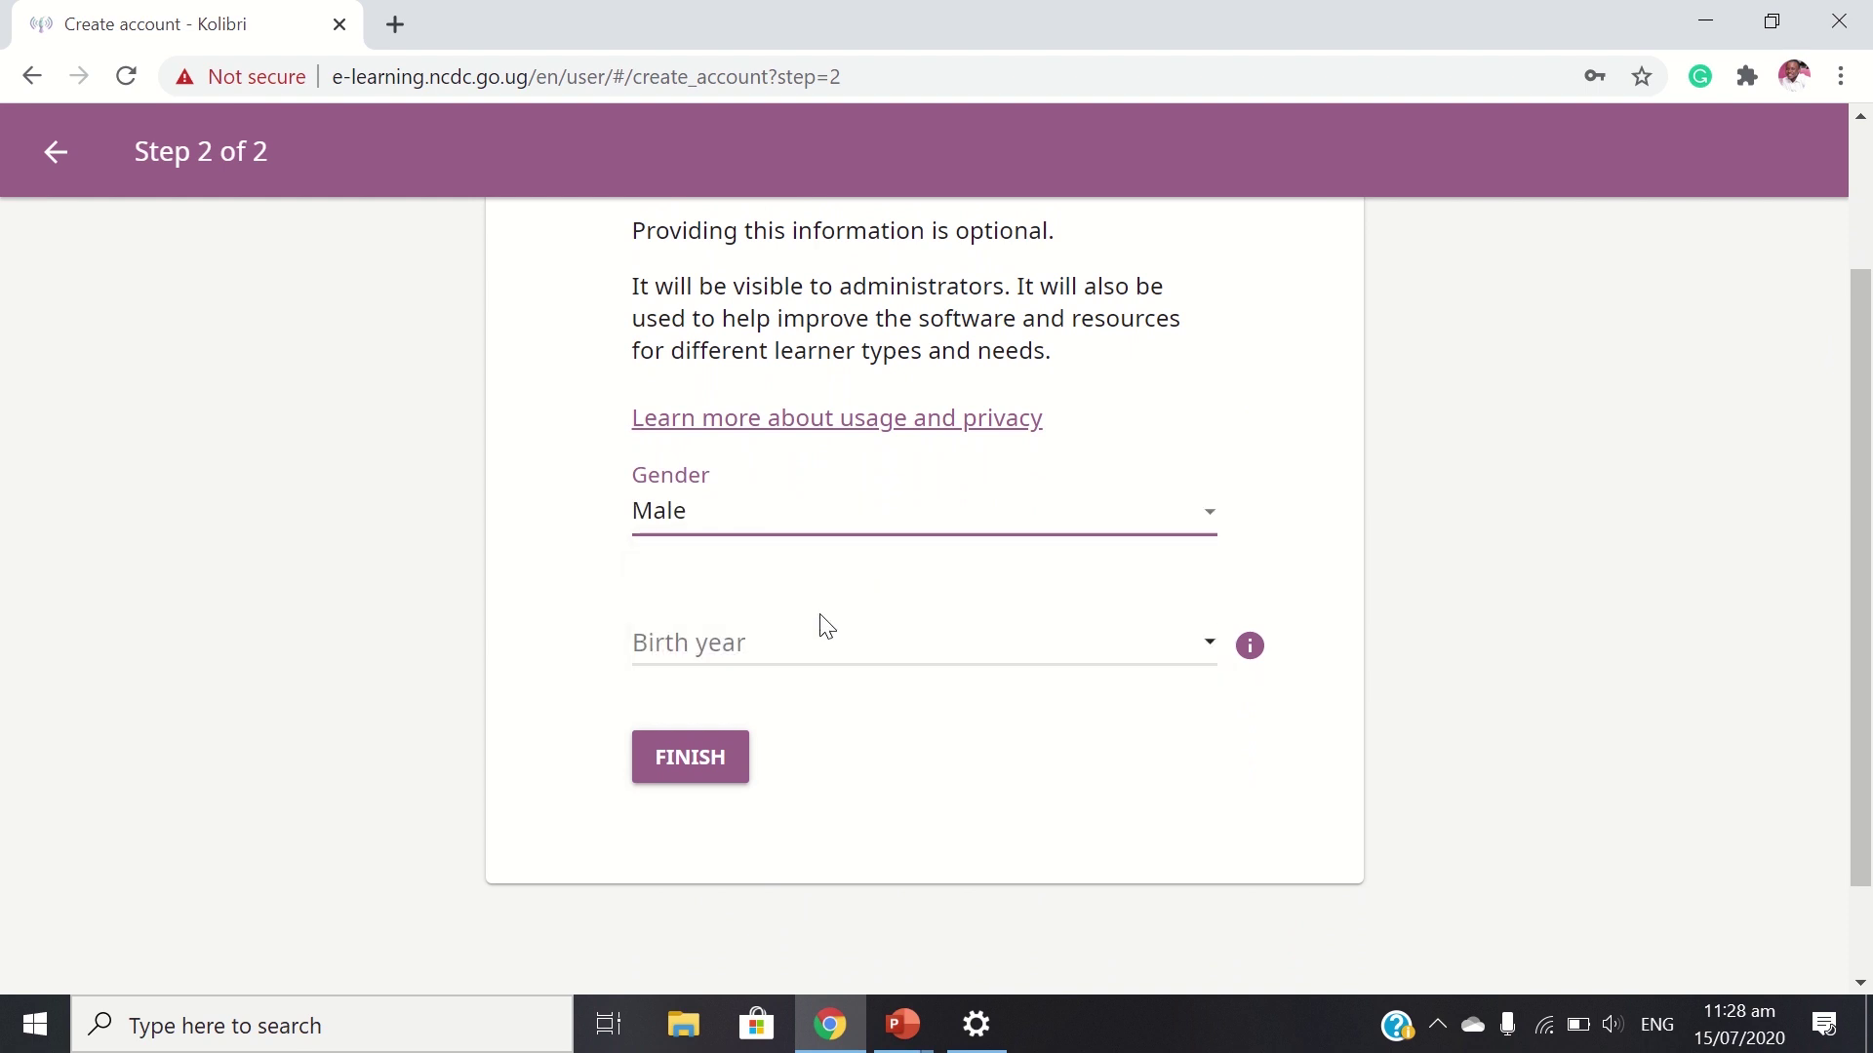
click(1217, 644)
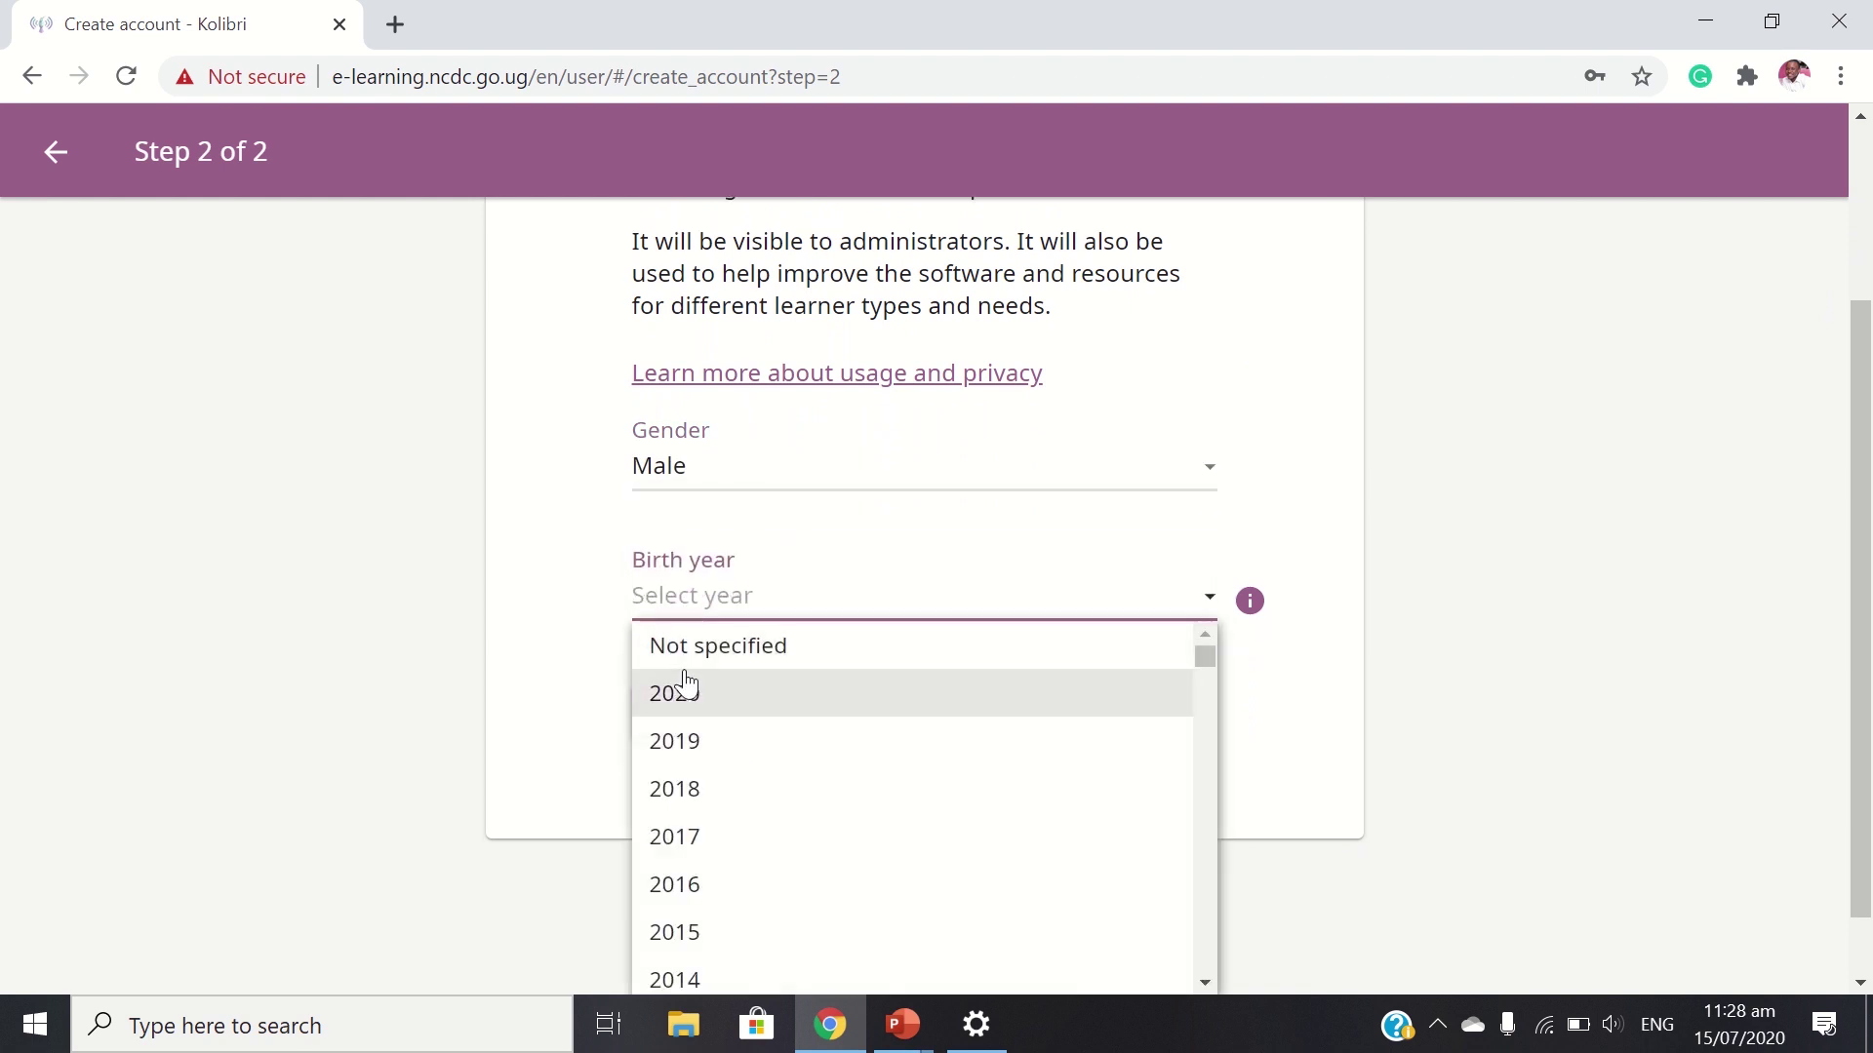
click(924, 640)
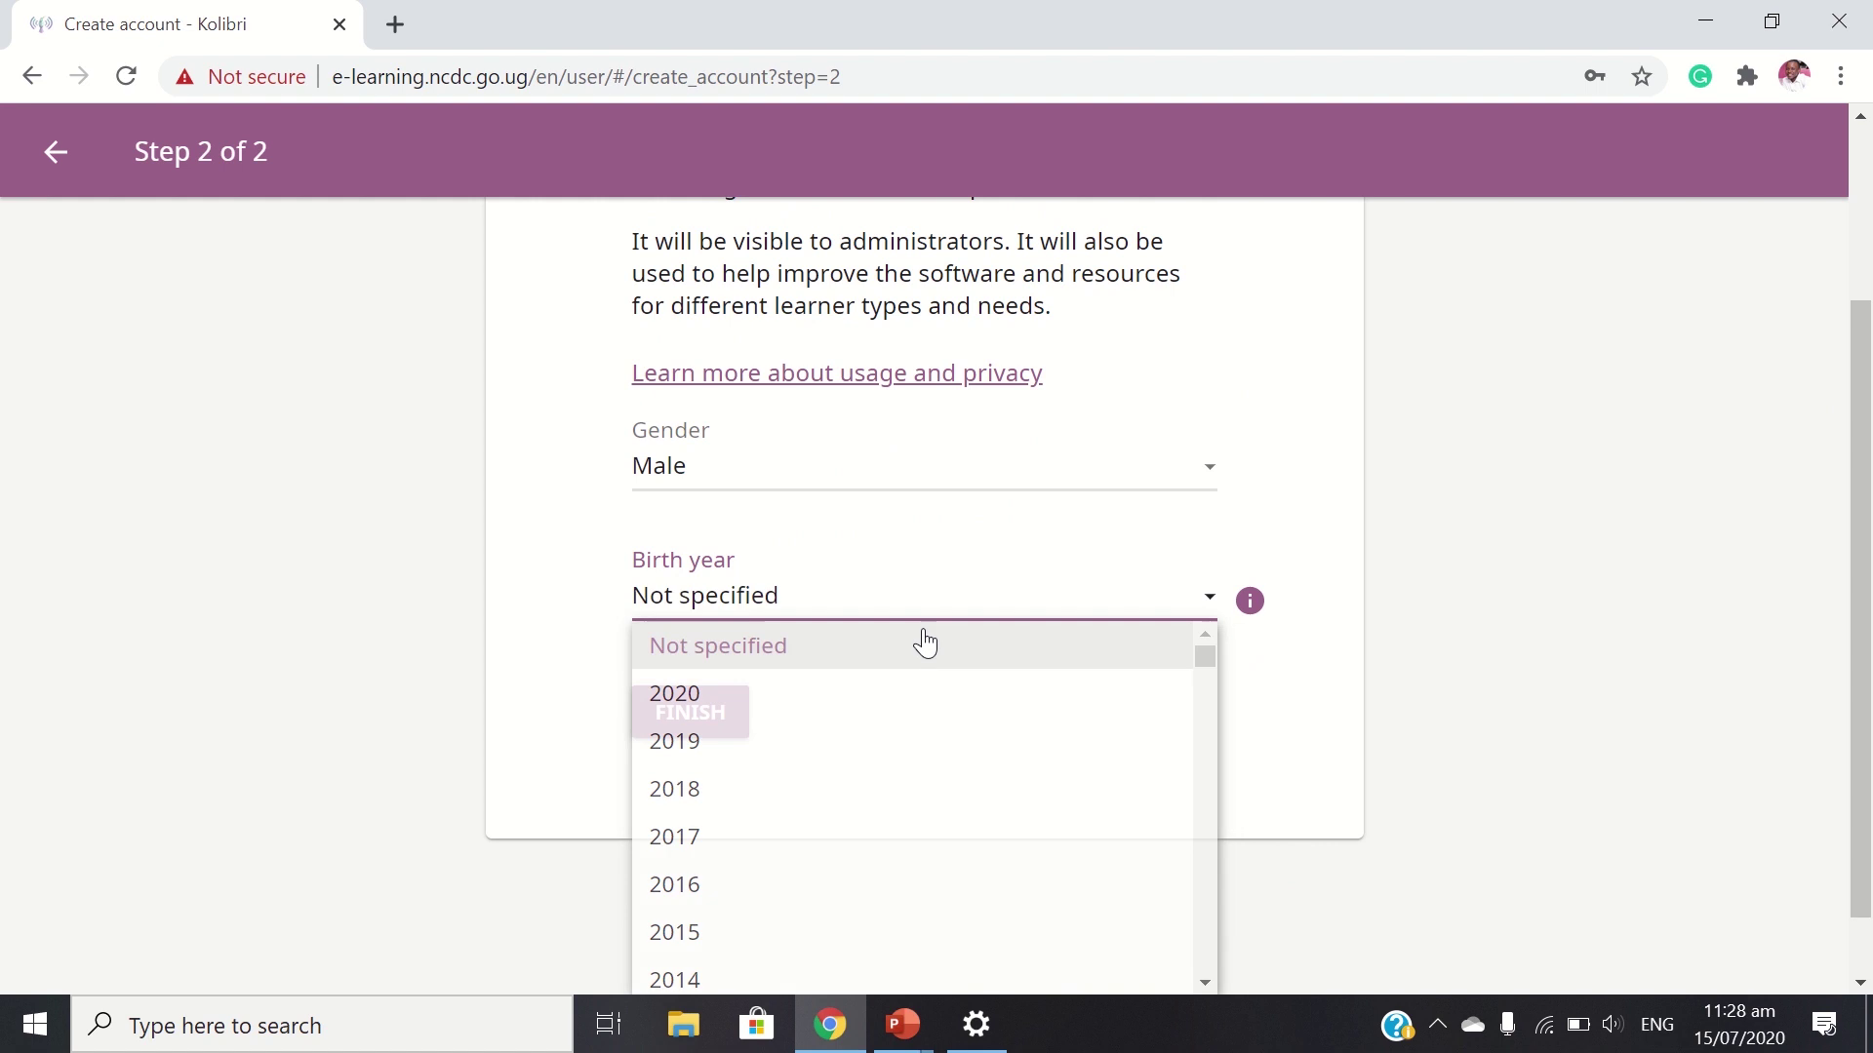
click(706, 714)
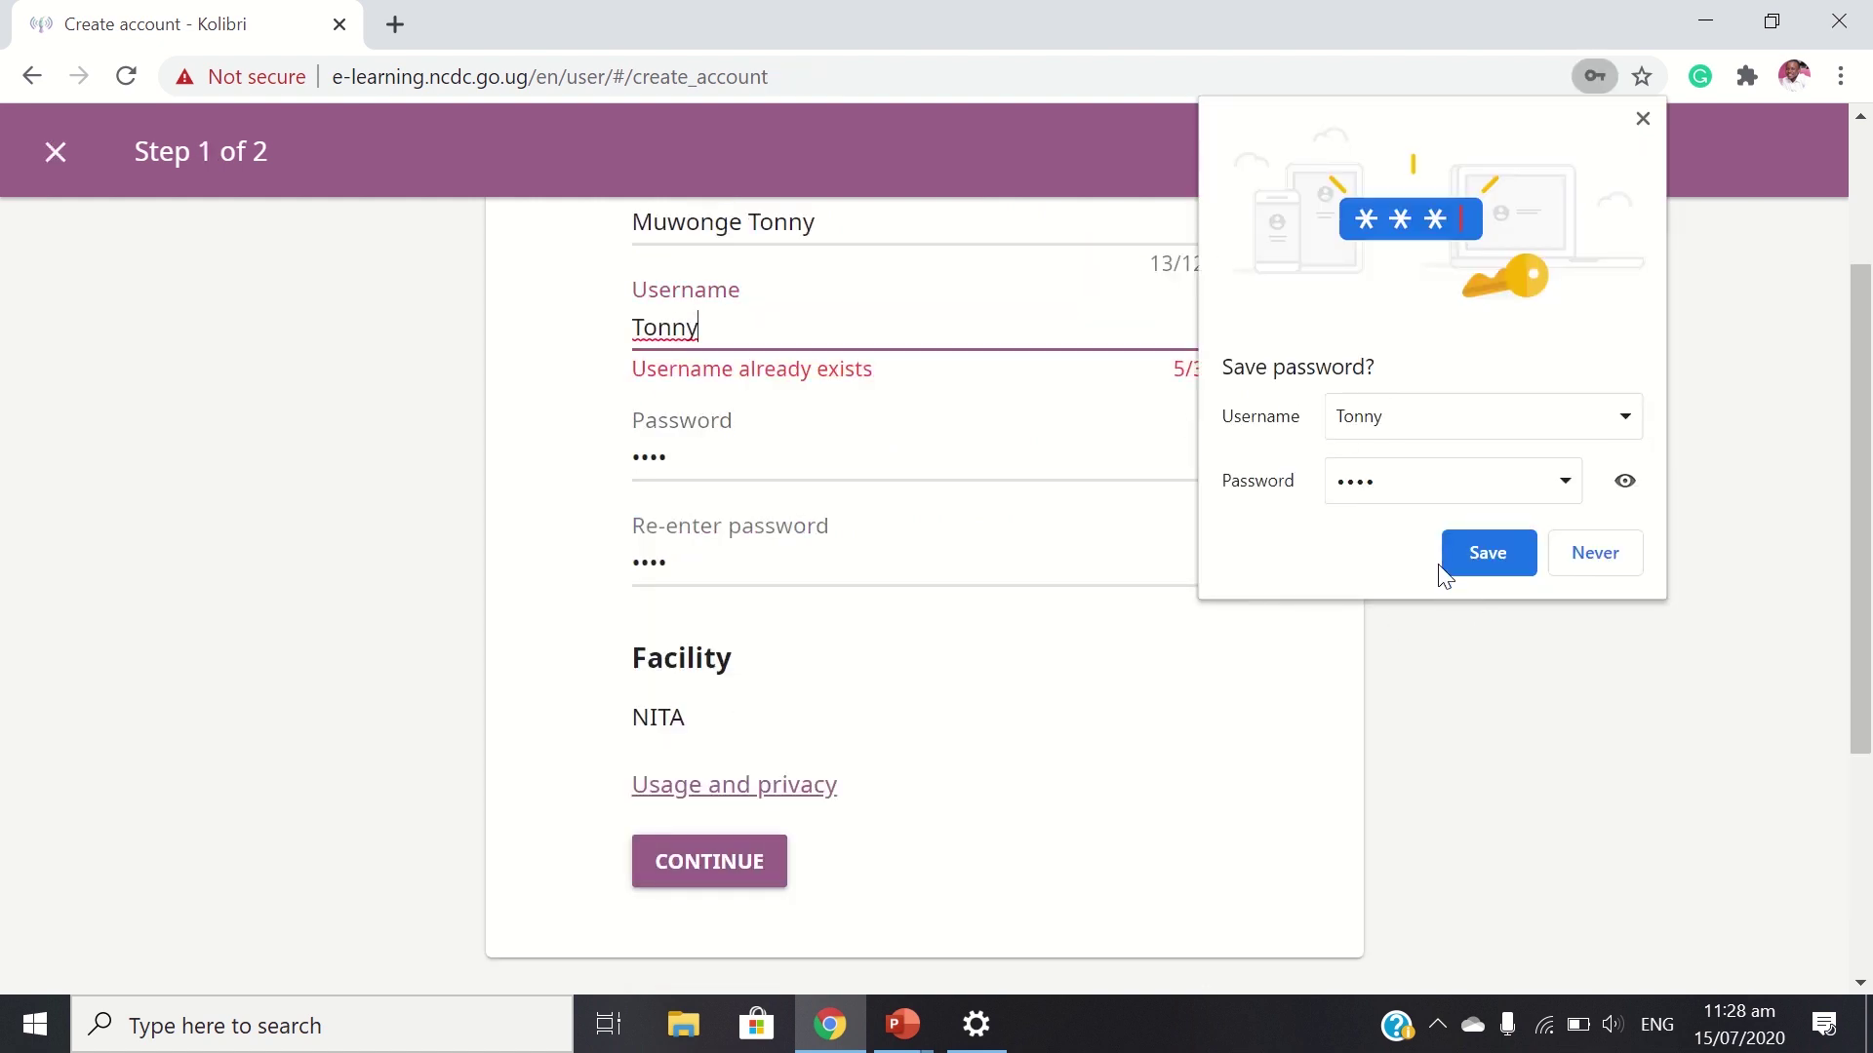
- Save the password, dismiss the breach warning, and append 123 to the username to continue
click(1506, 550)
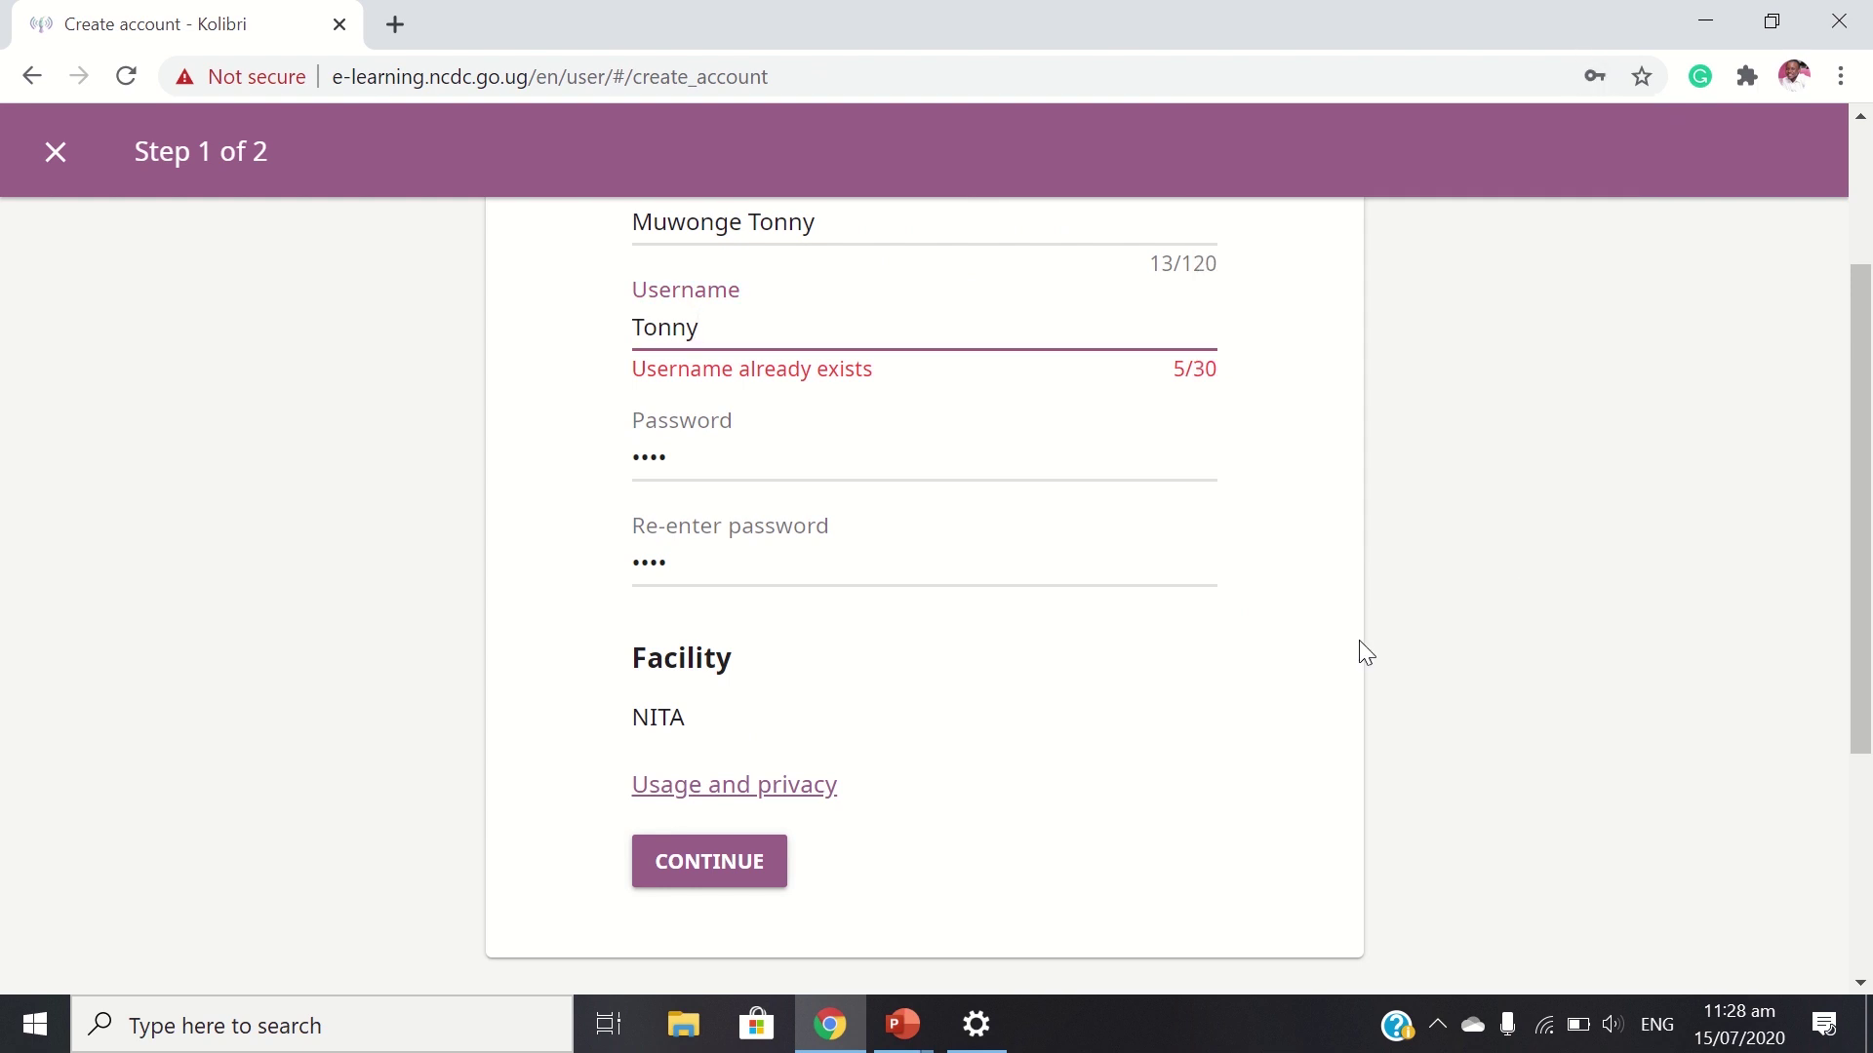
click(1192, 473)
scroll(1073, 439, up, 2)
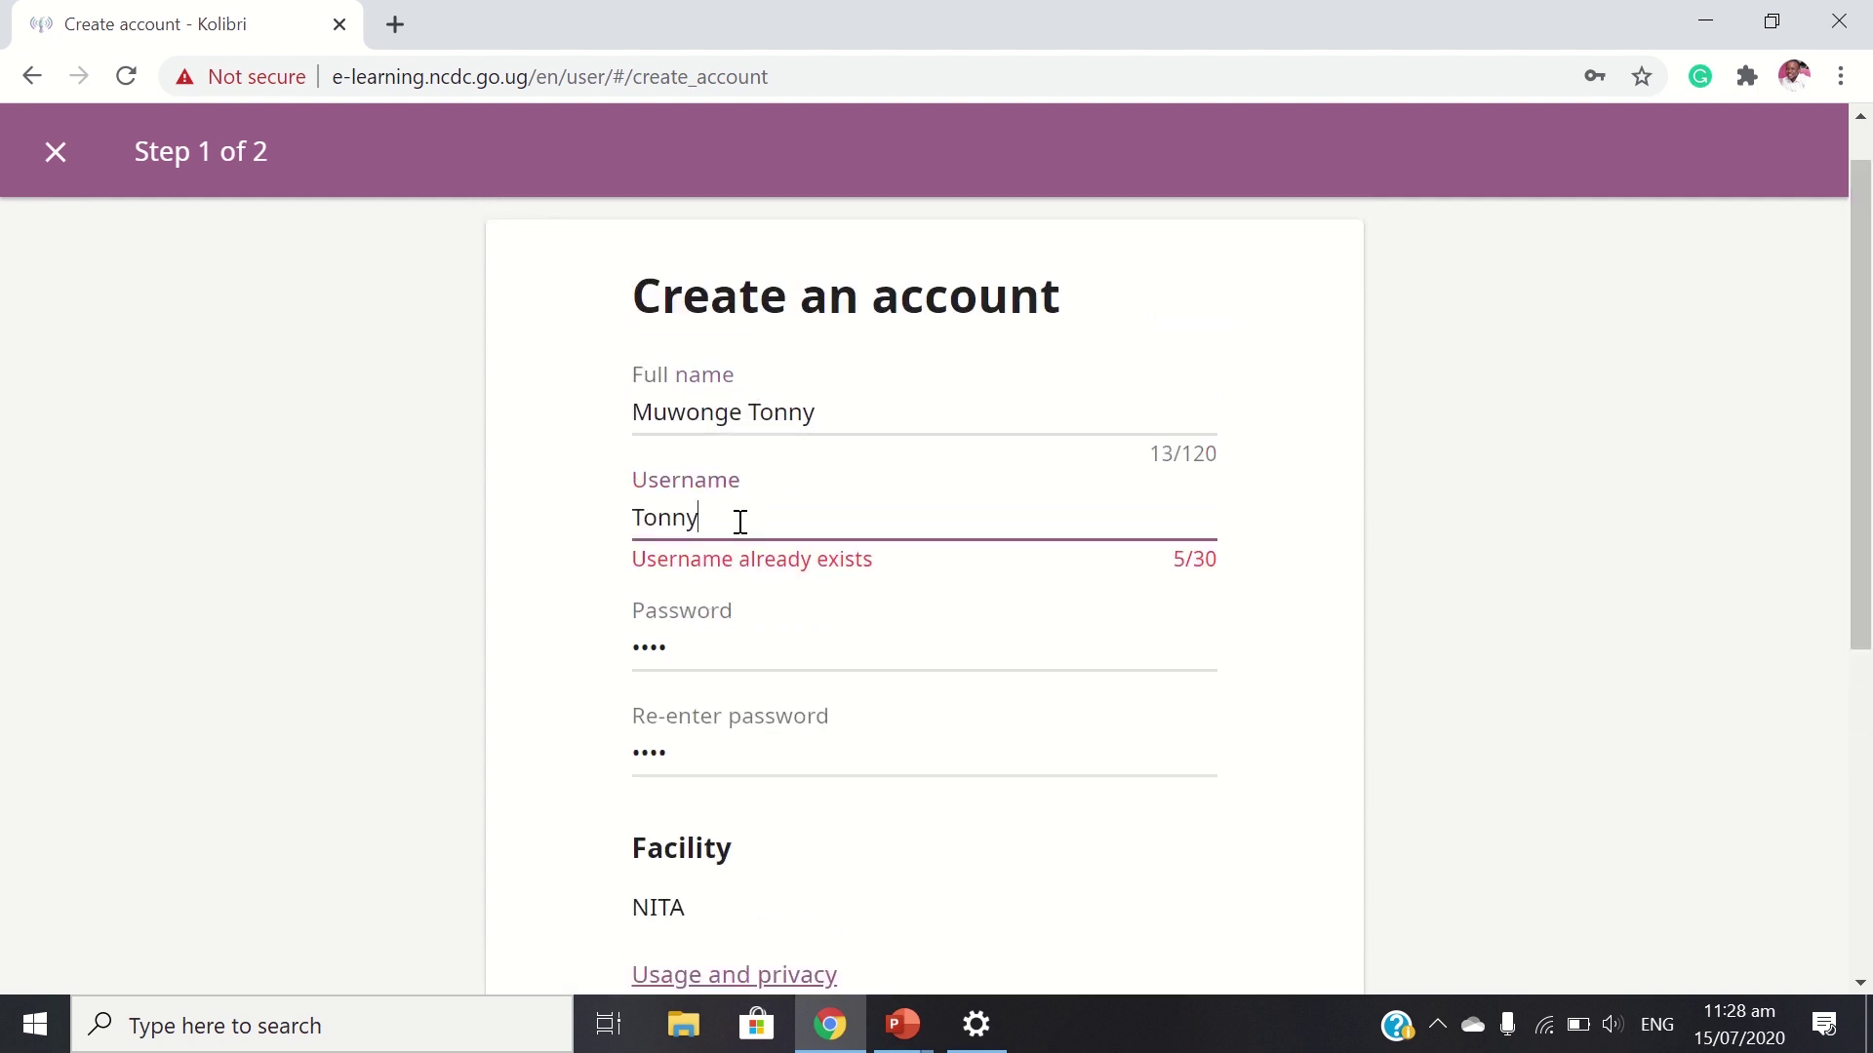
text(123)
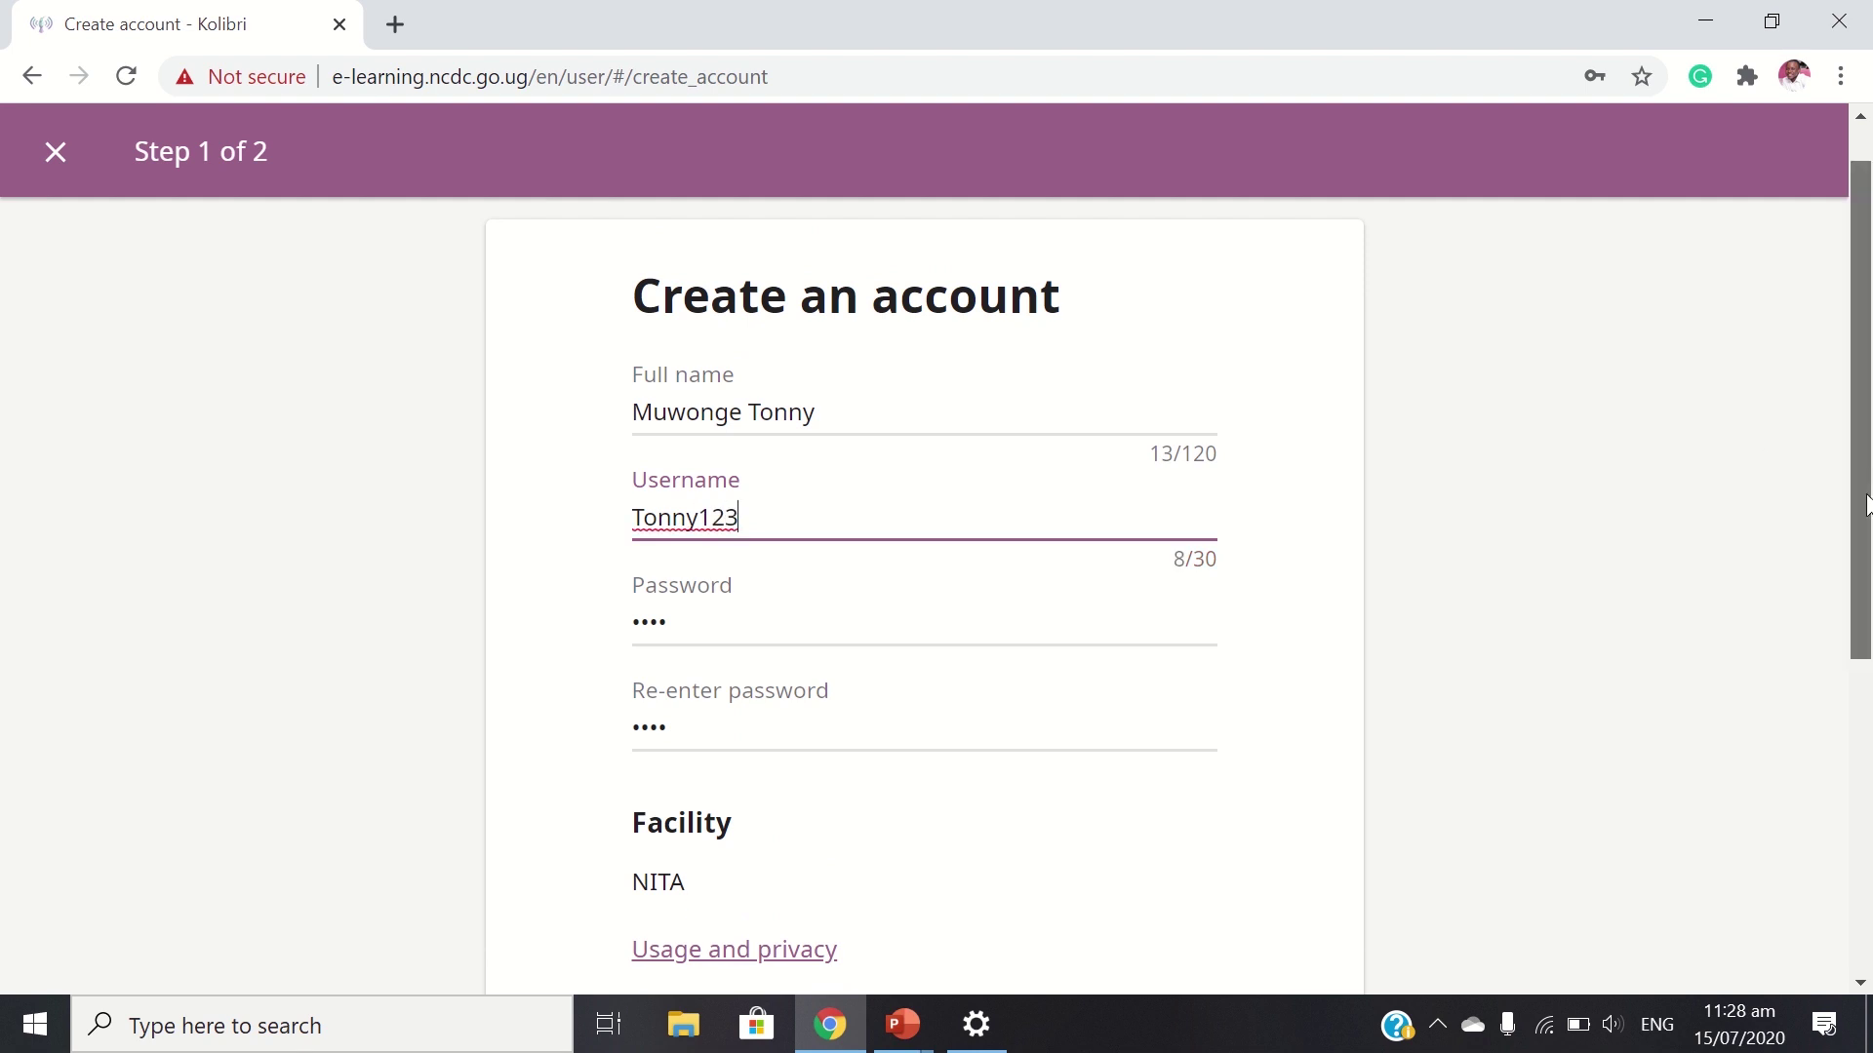
scroll(1831, 769, down, 5)
click(711, 511)
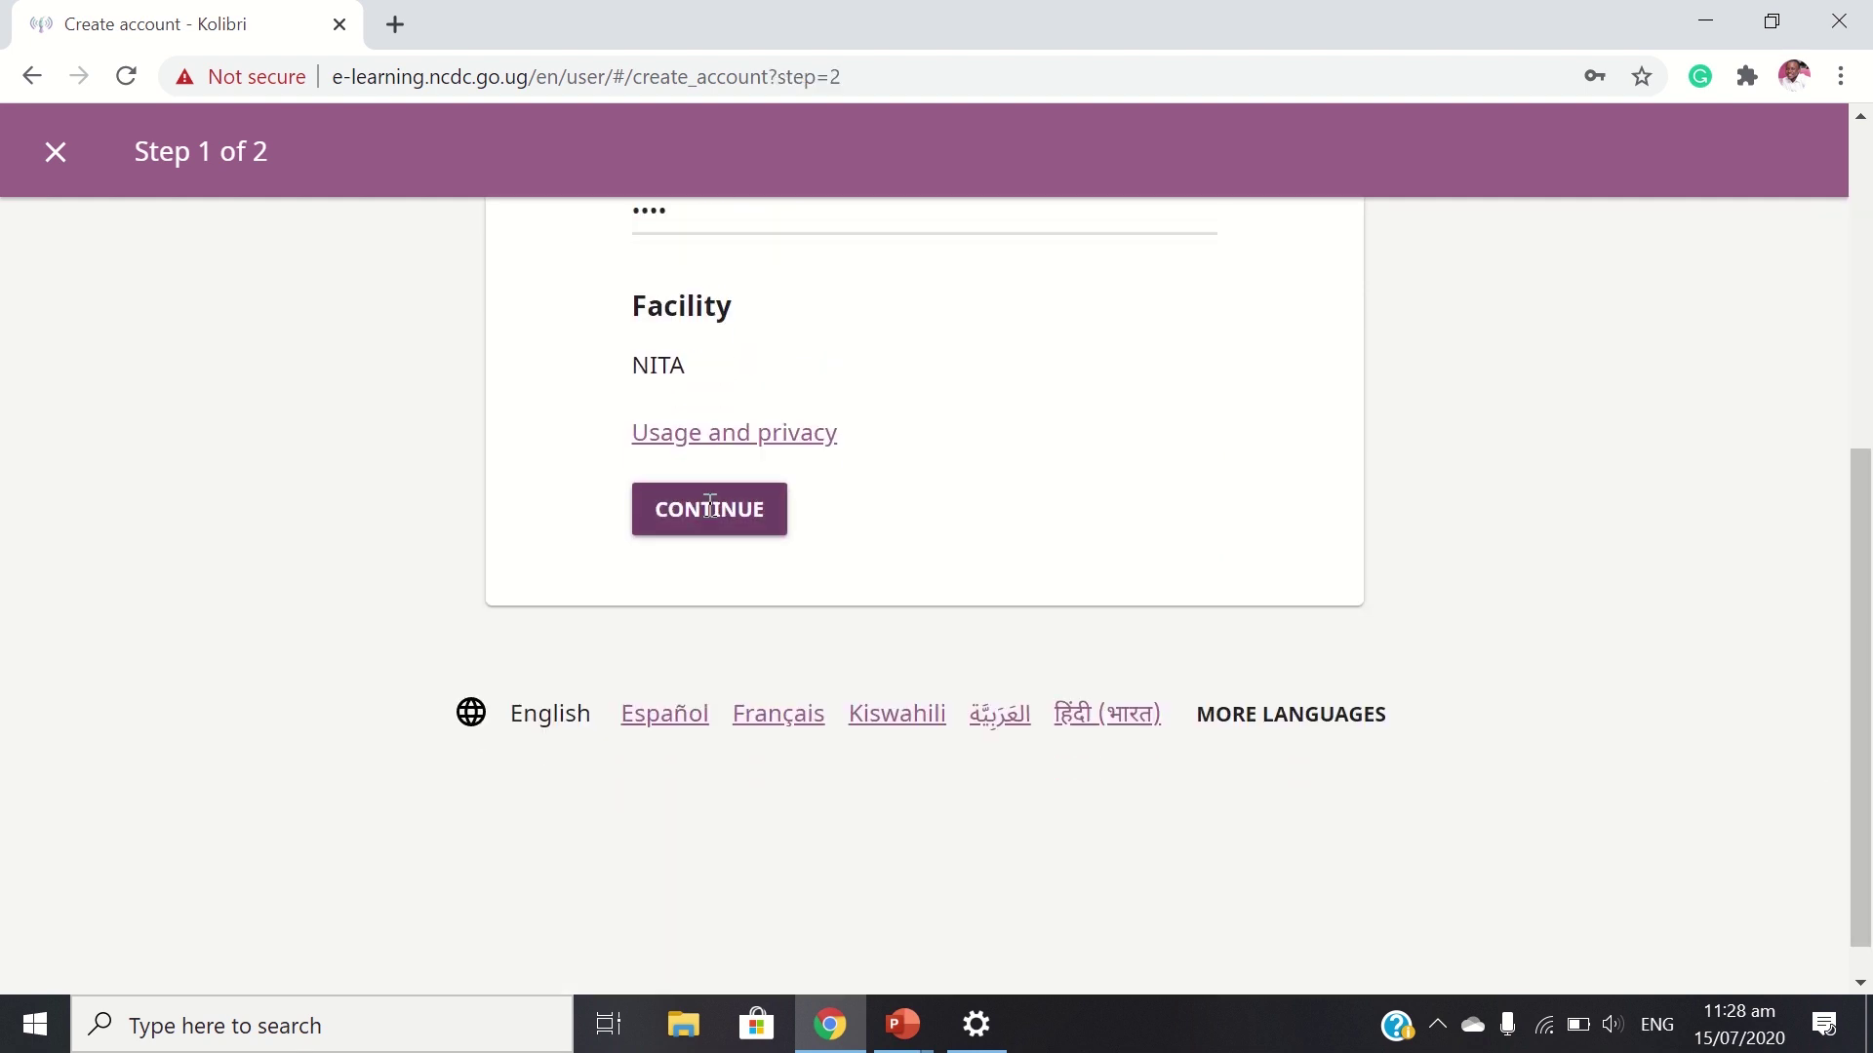
scroll(1795, 581, down, 3)
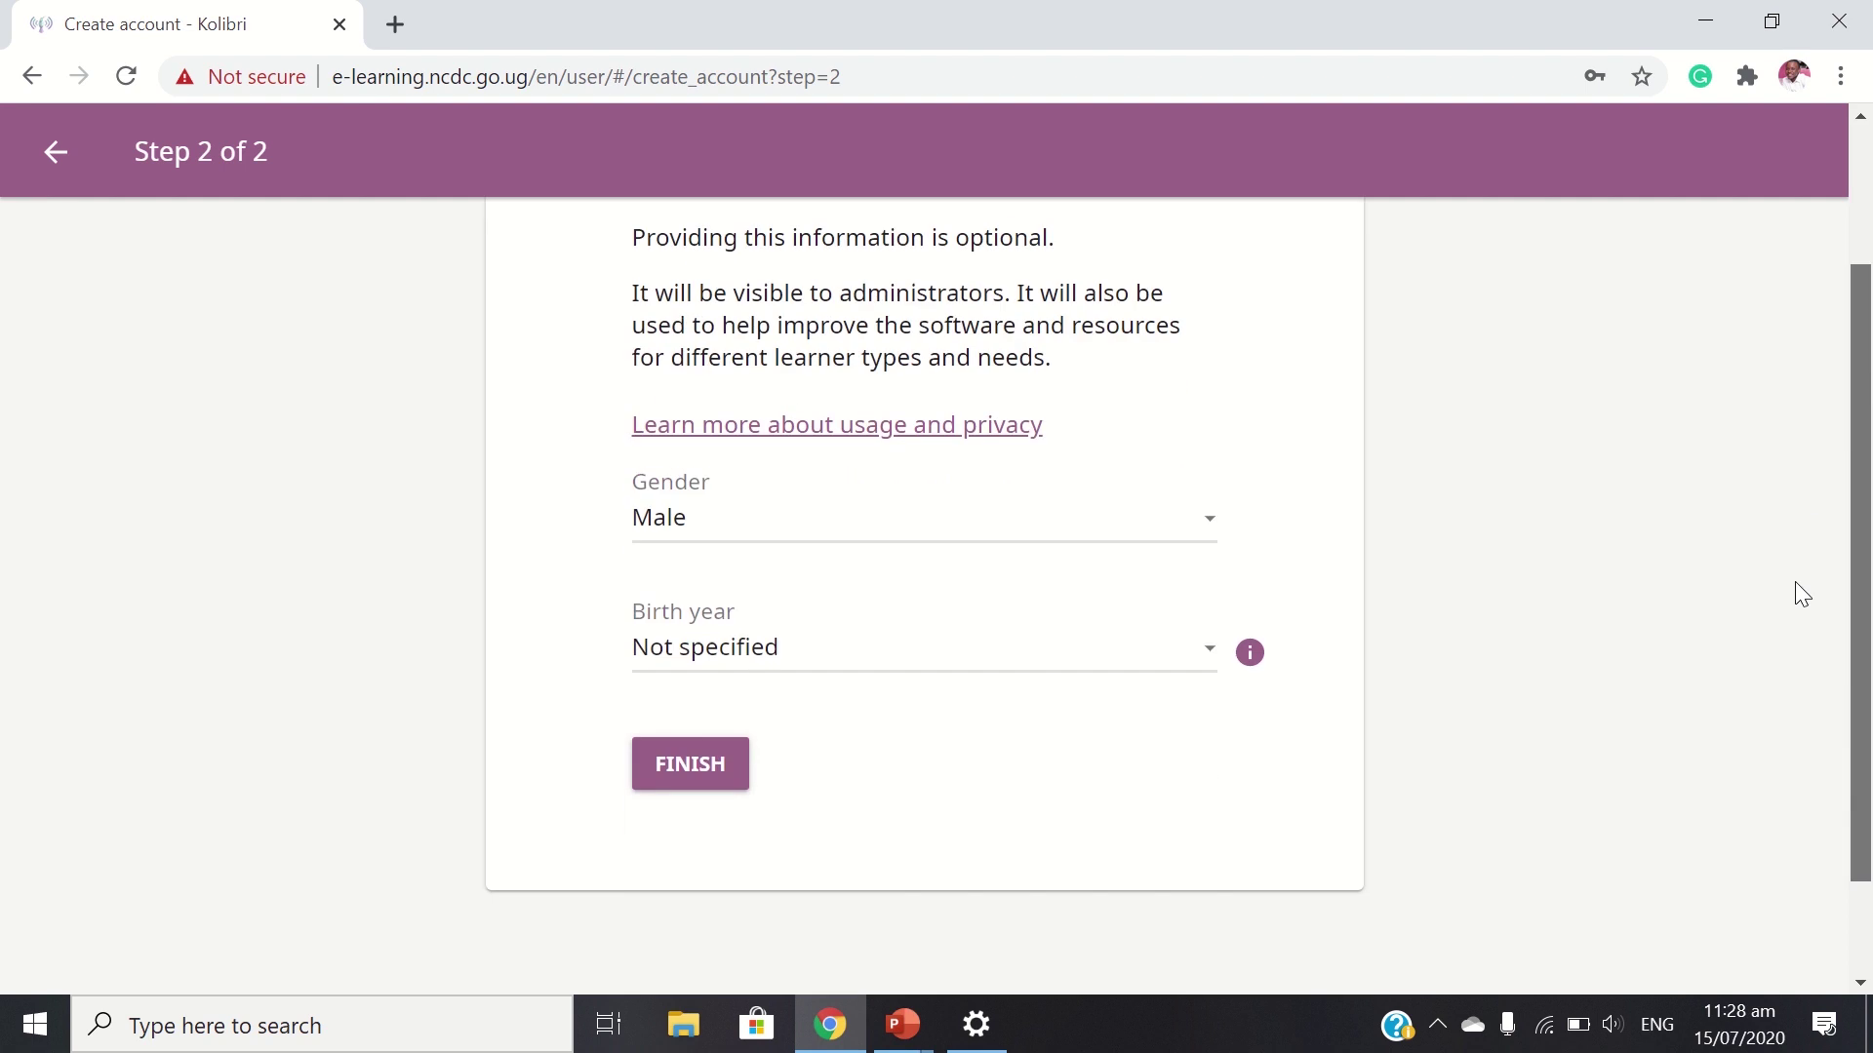
click(663, 644)
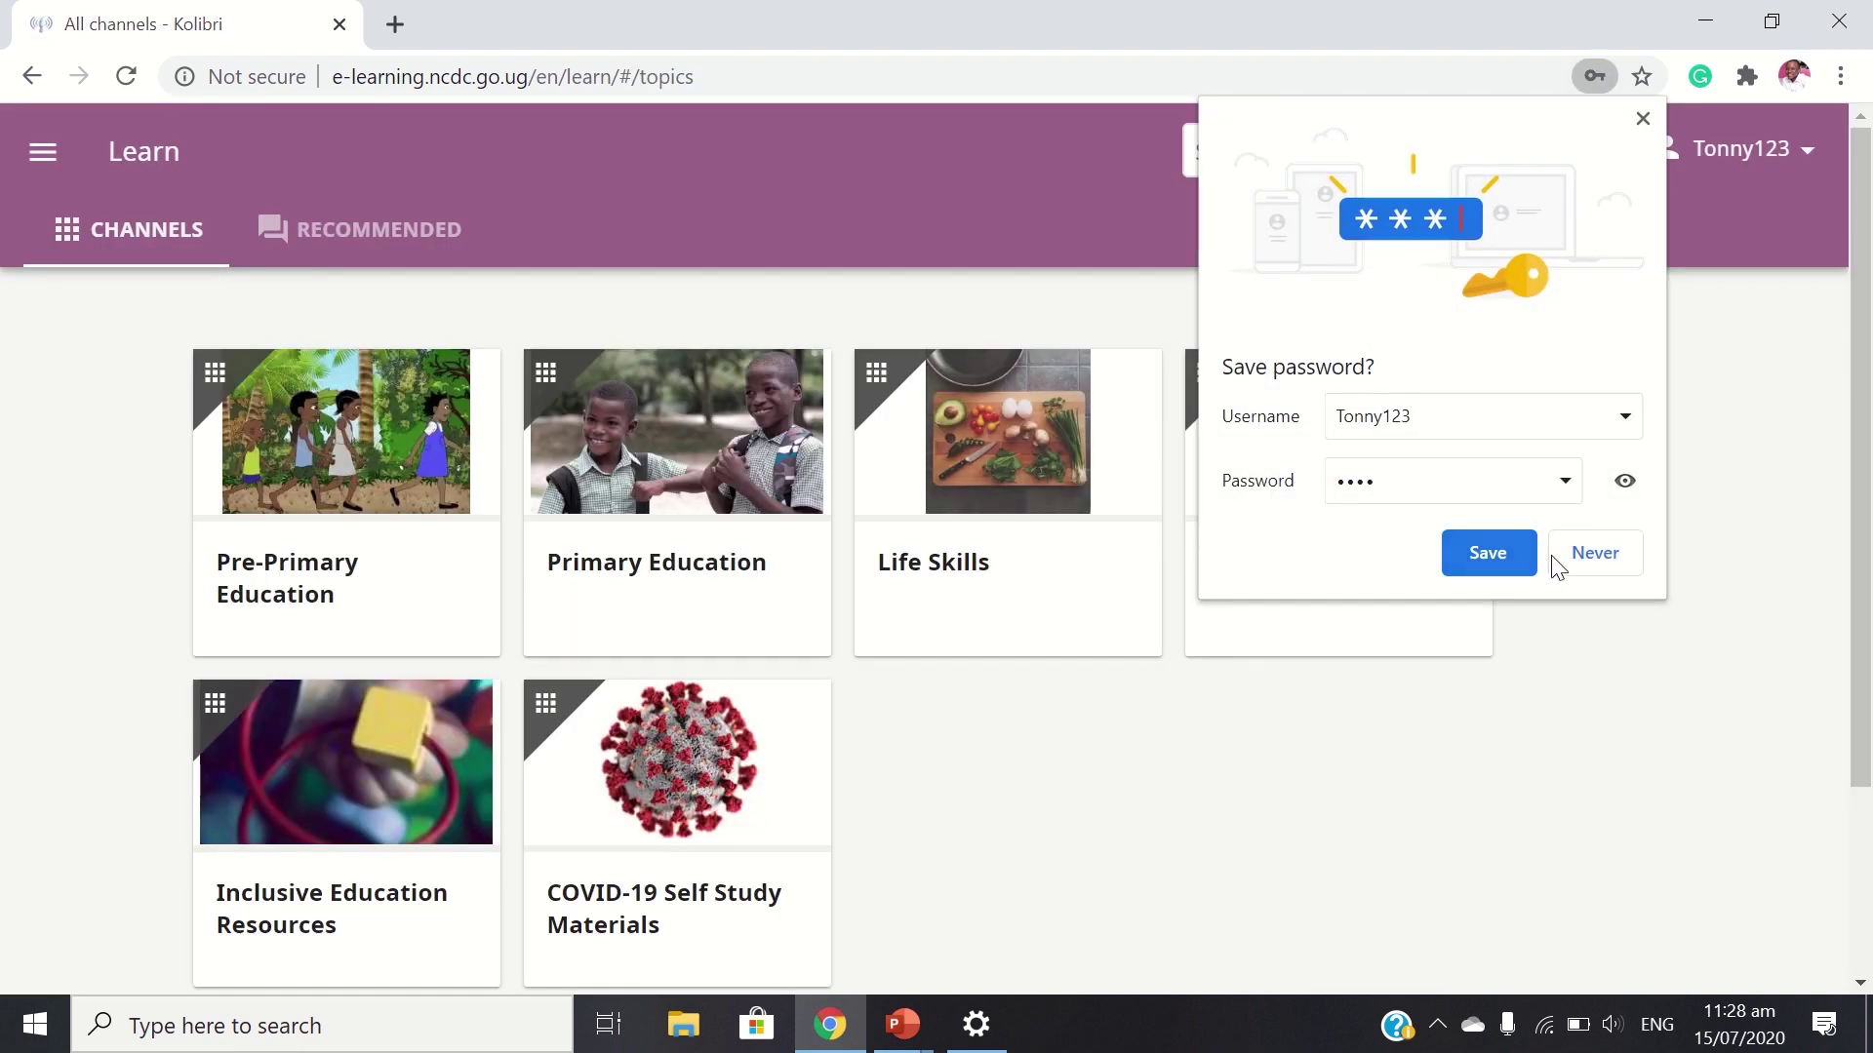
click(1490, 554)
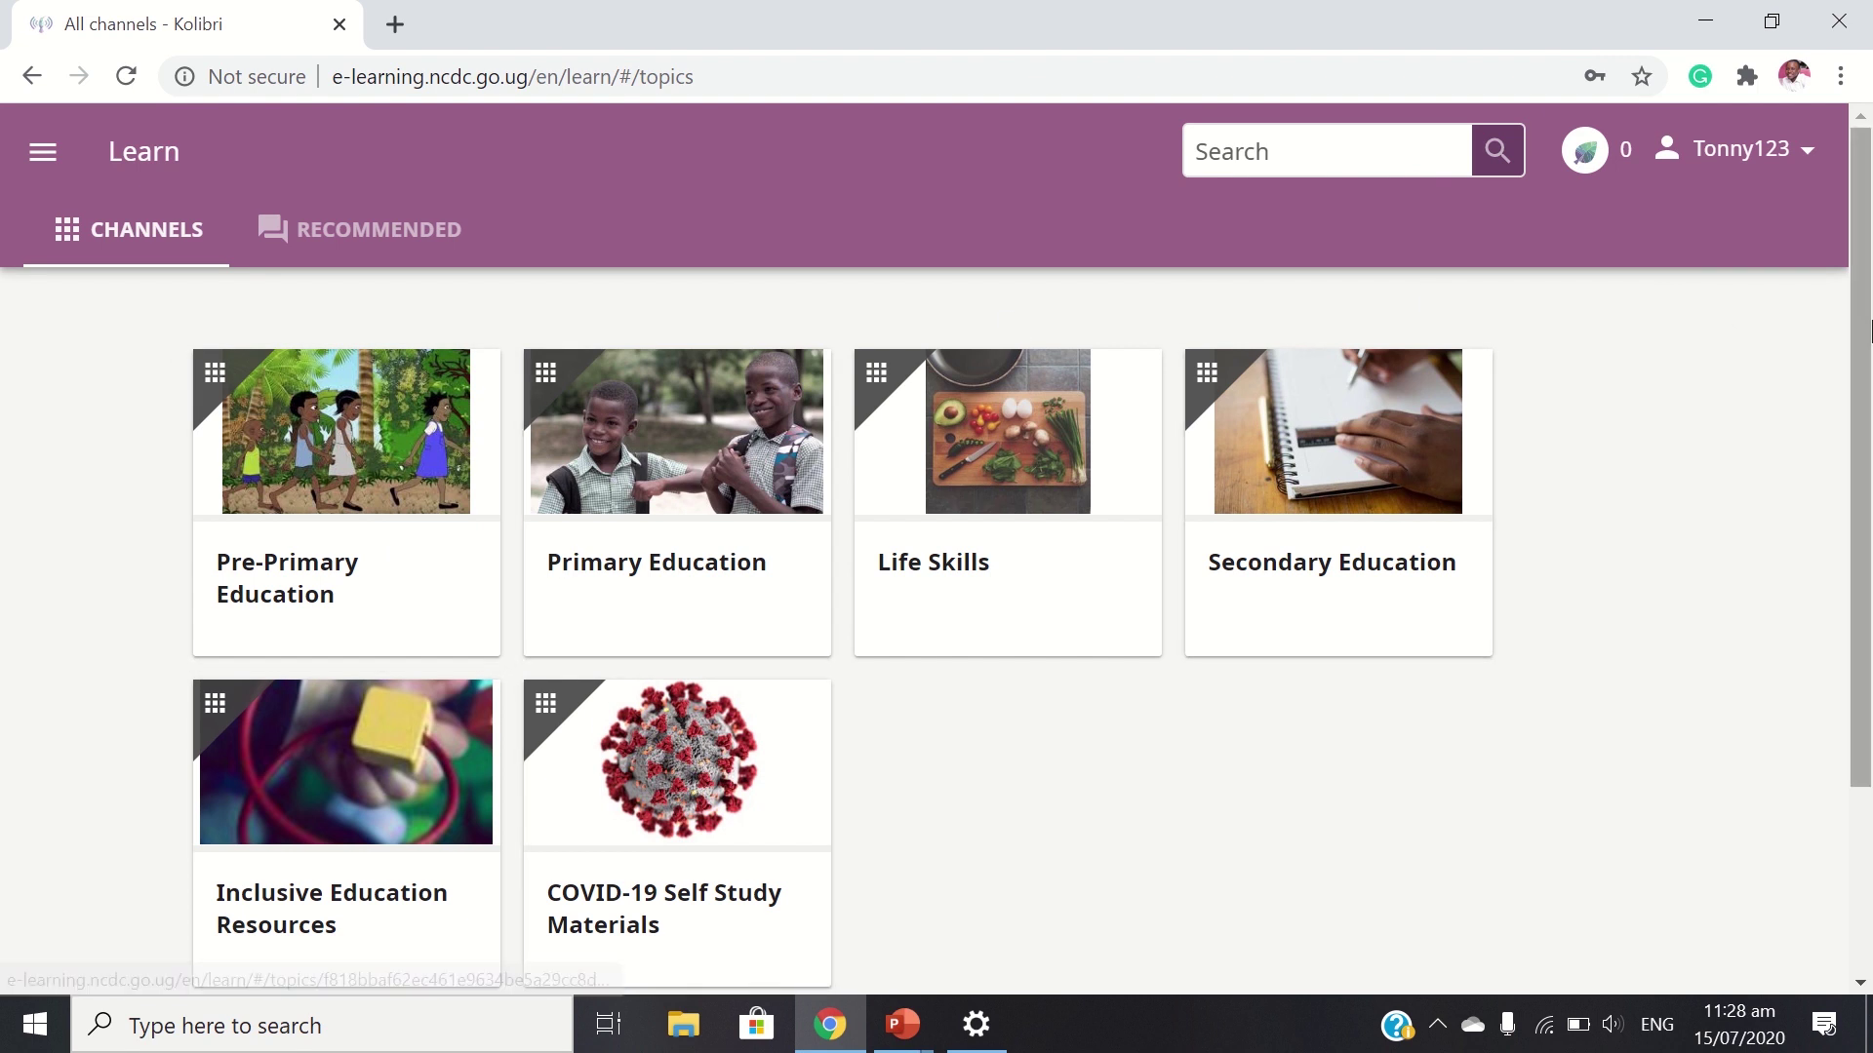
drag(1868, 332, 1863, 402)
drag(1863, 342, 1863, 310)
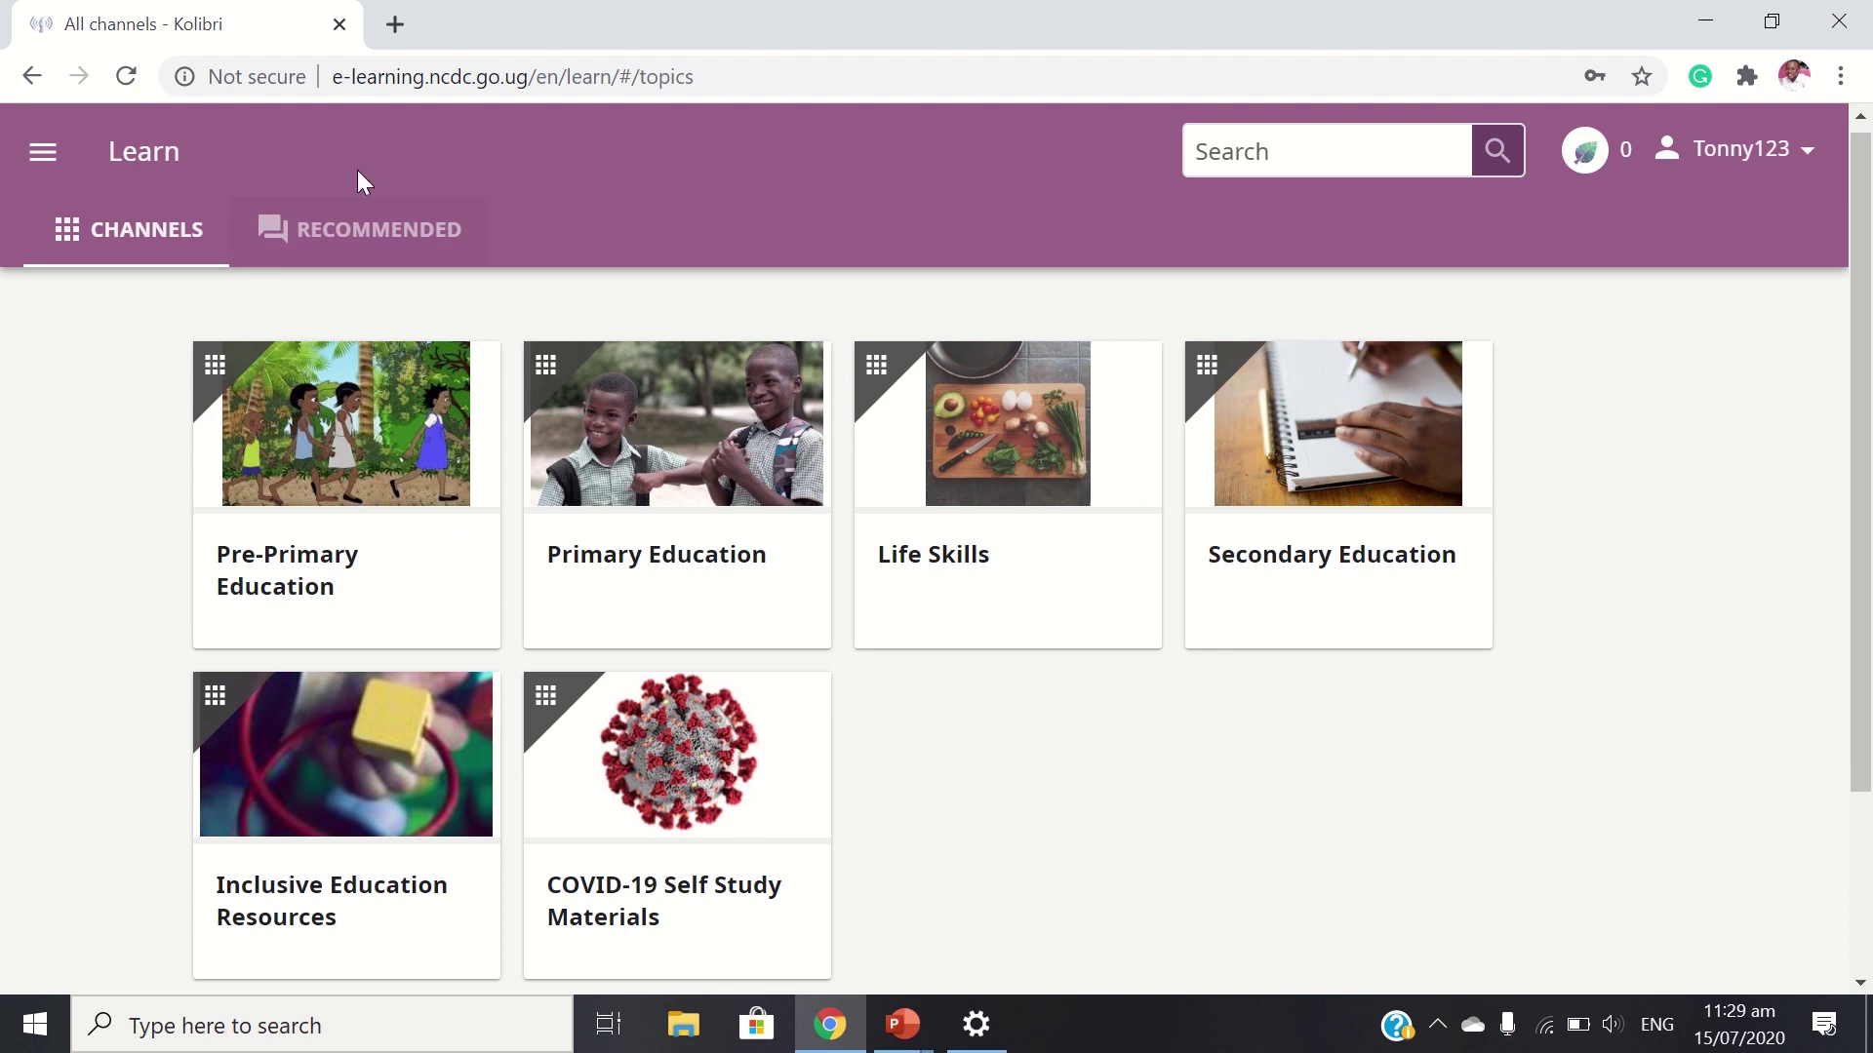
drag(530, 77, 341, 77)
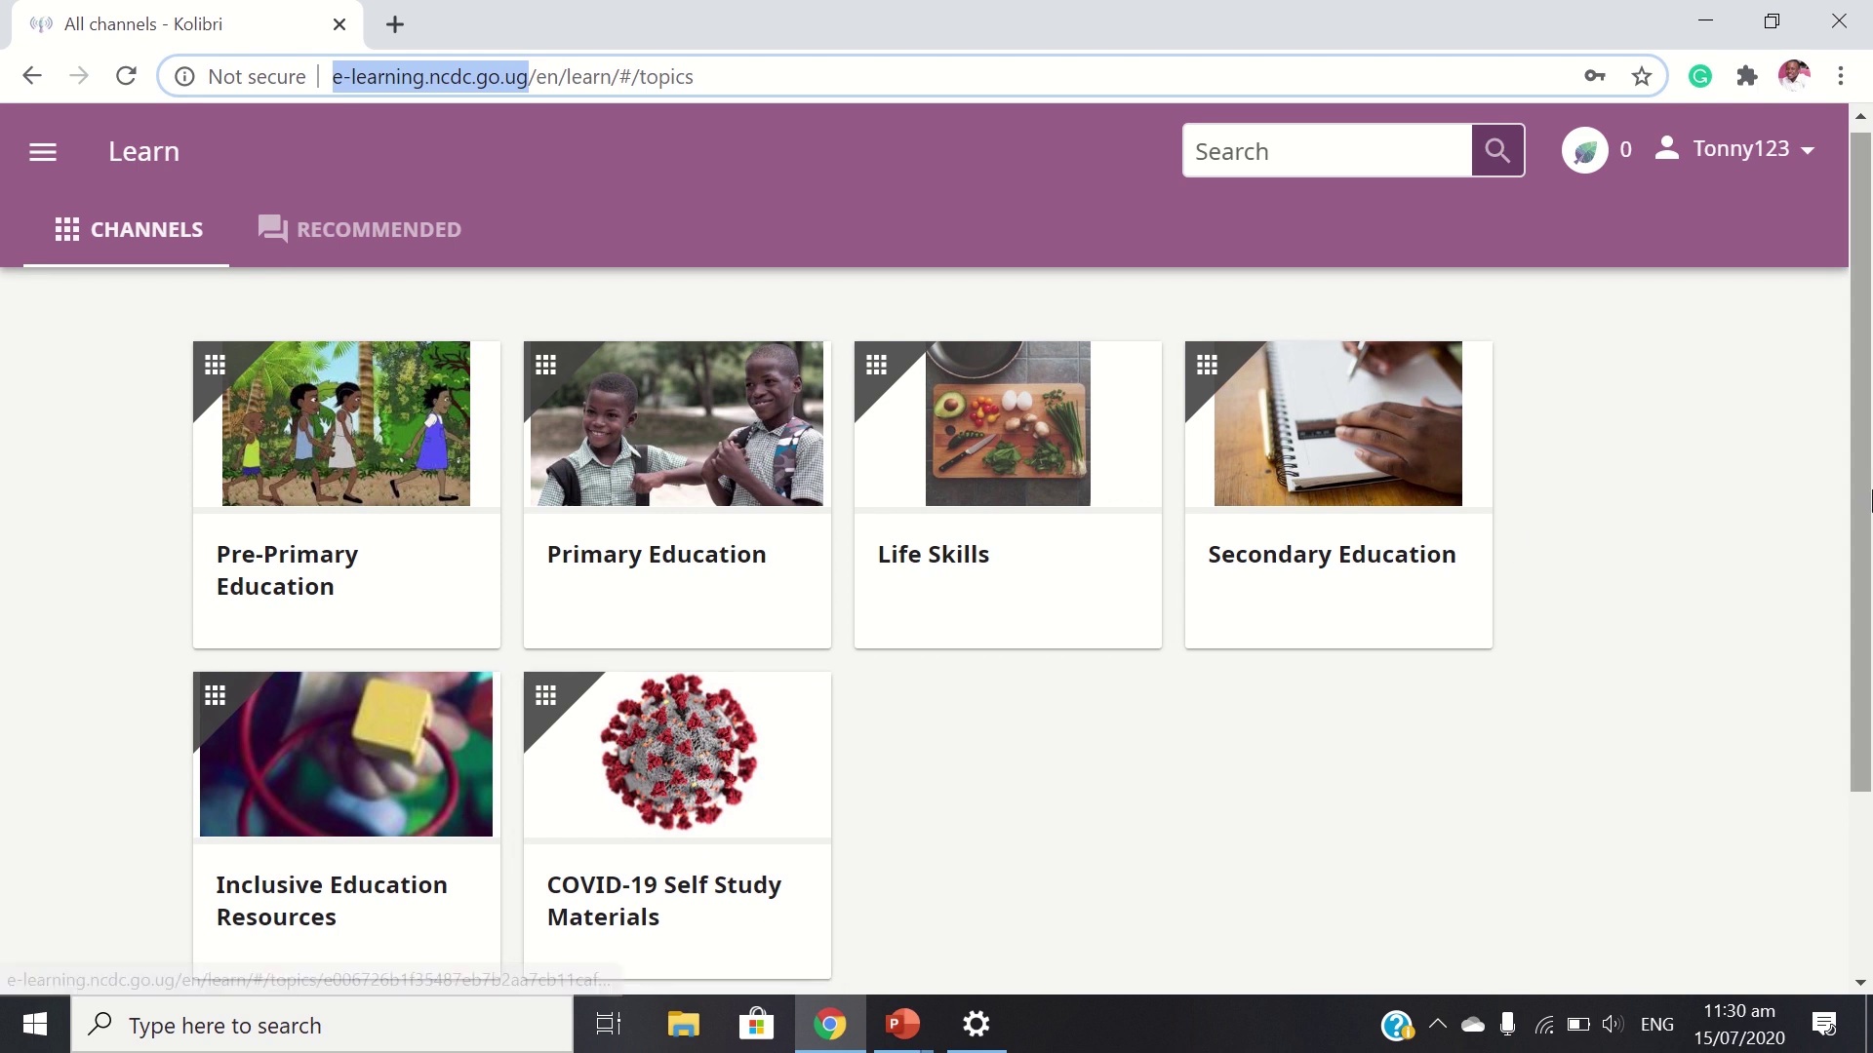
drag(1868, 504, 1868, 533)
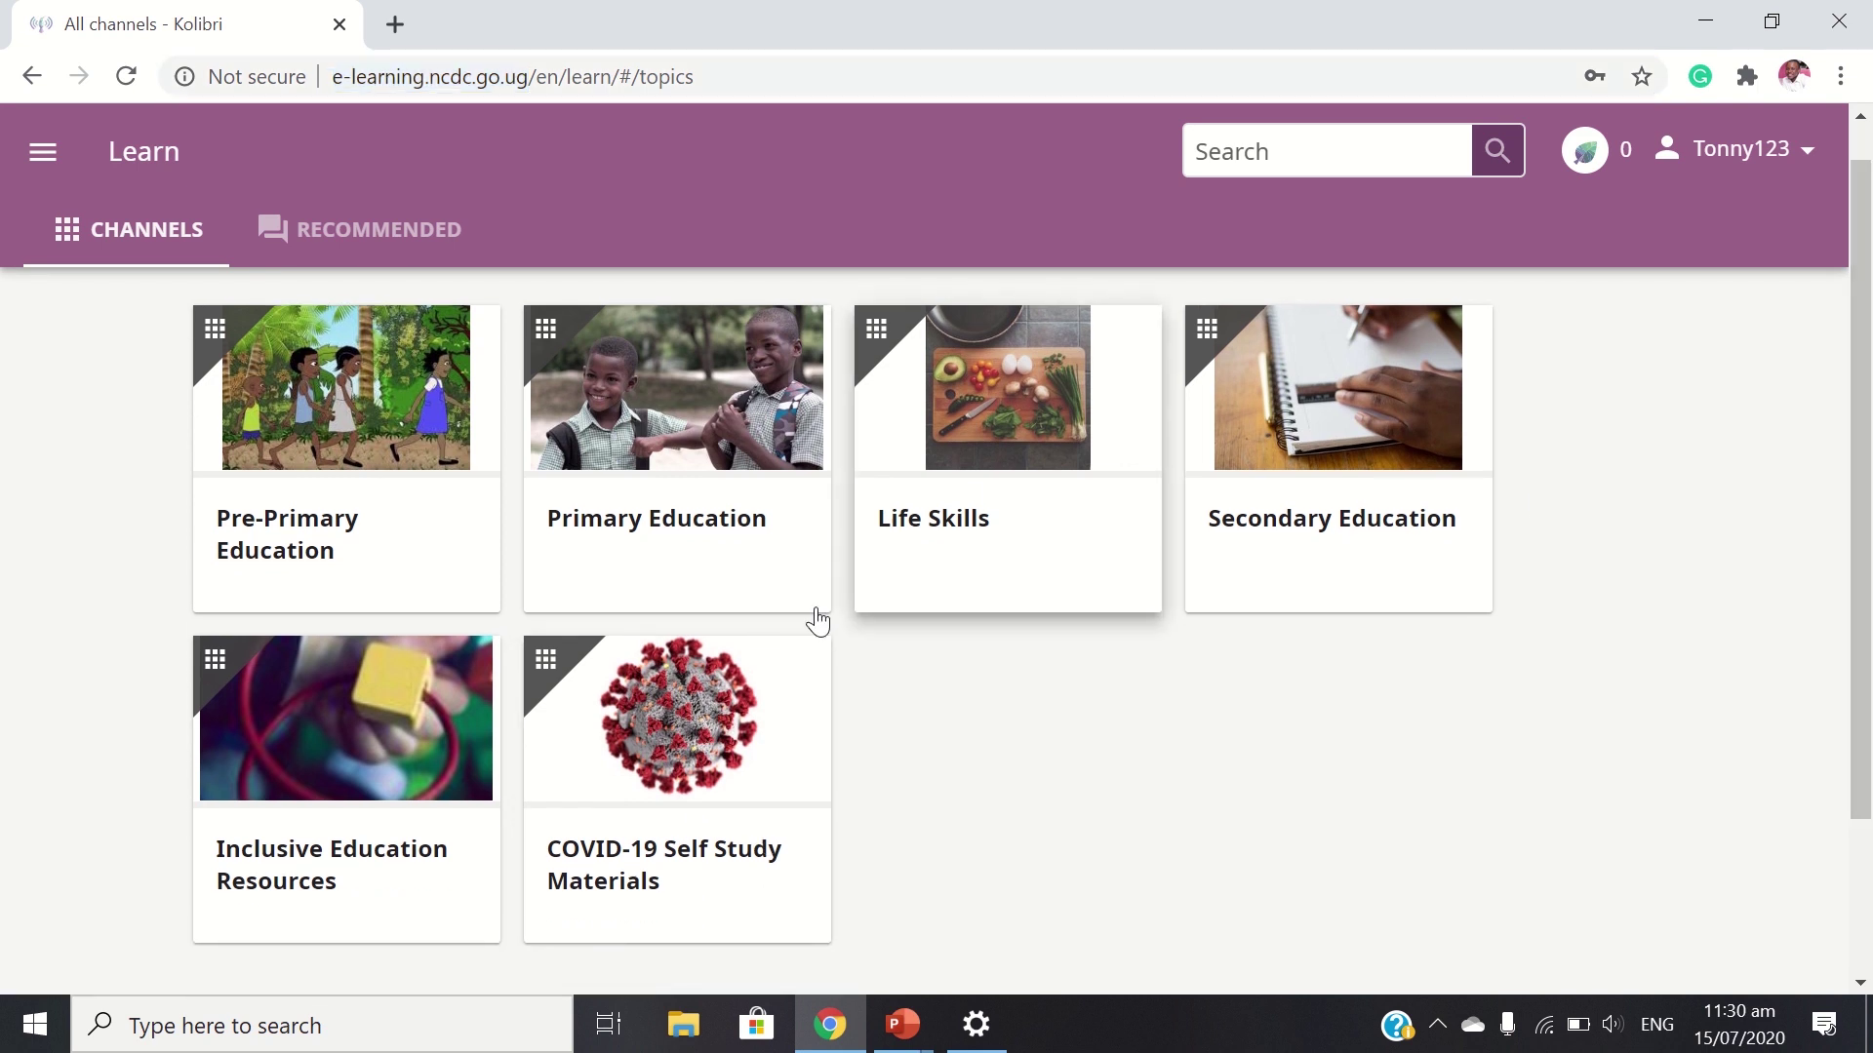
- Open the COVID-19 Self Study Materials channel card from the Kolibri channel list
click(702, 751)
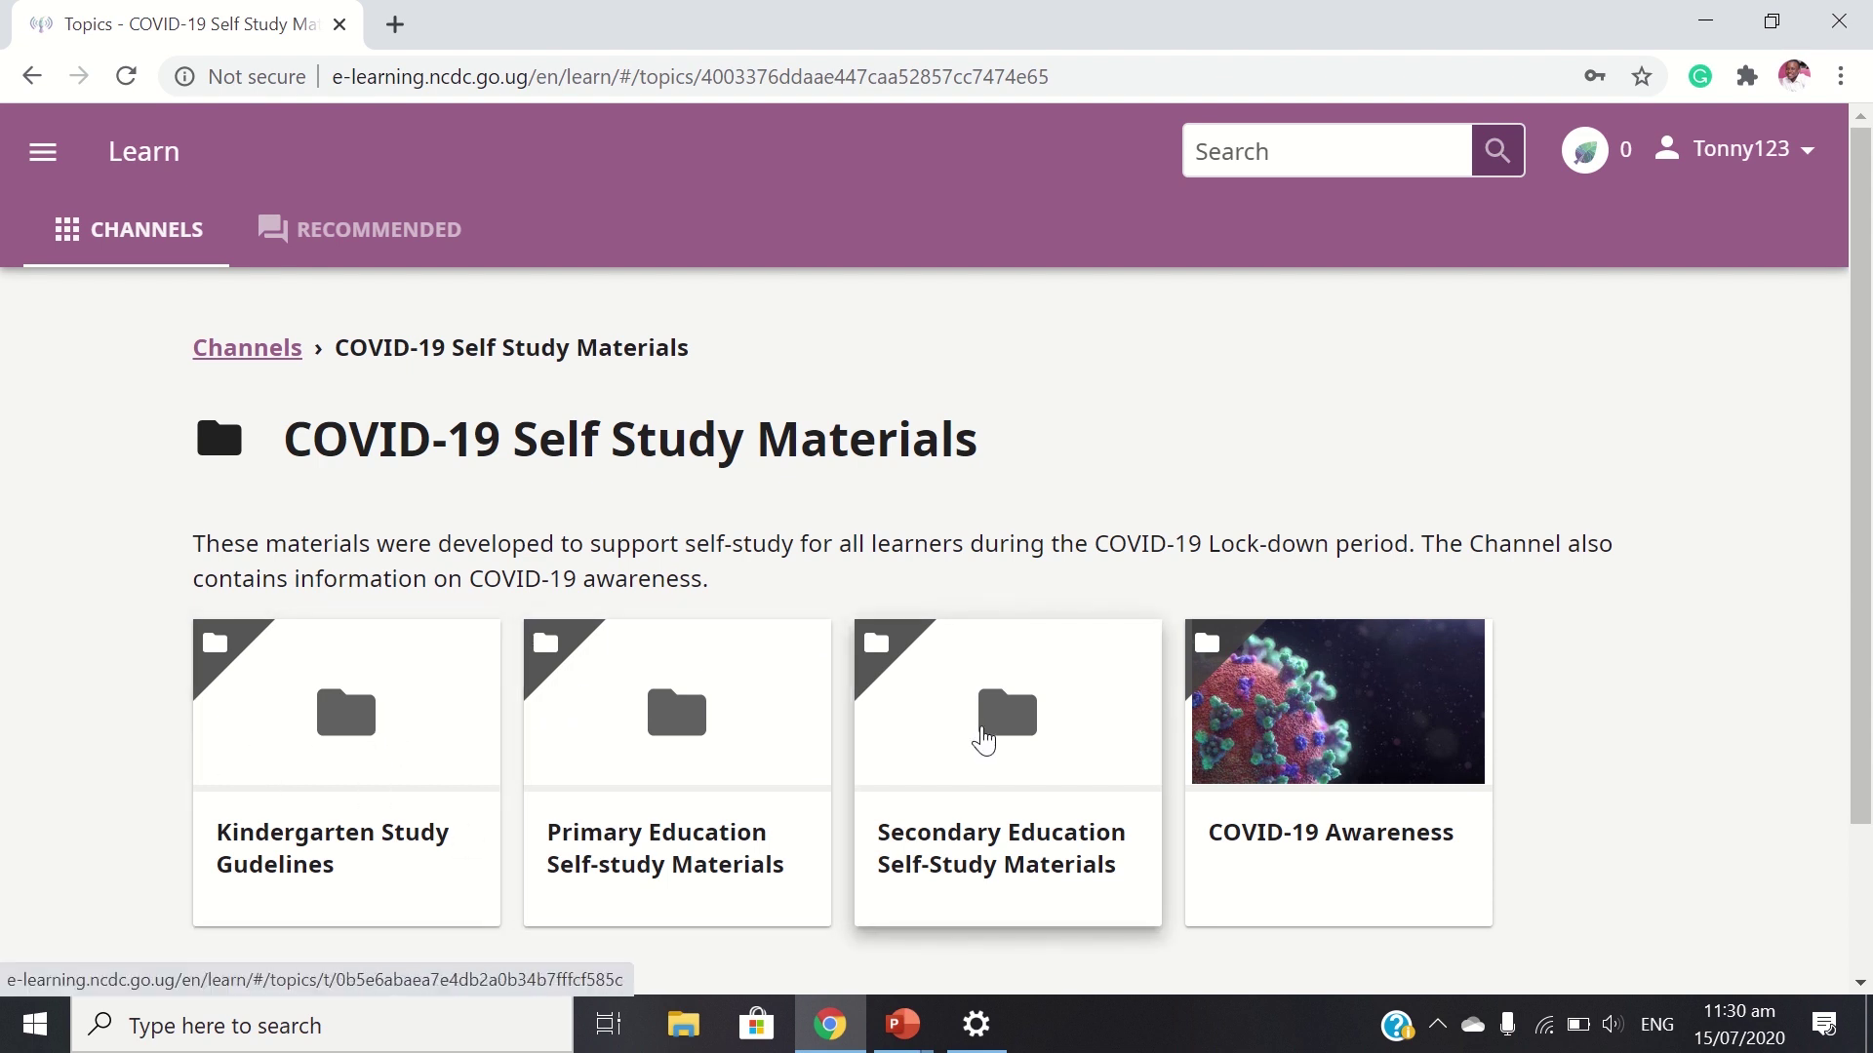
- Go into Secondary Education Self-Study Materials, then Senior 3, and open Senior Three - Sciences
click(983, 739)
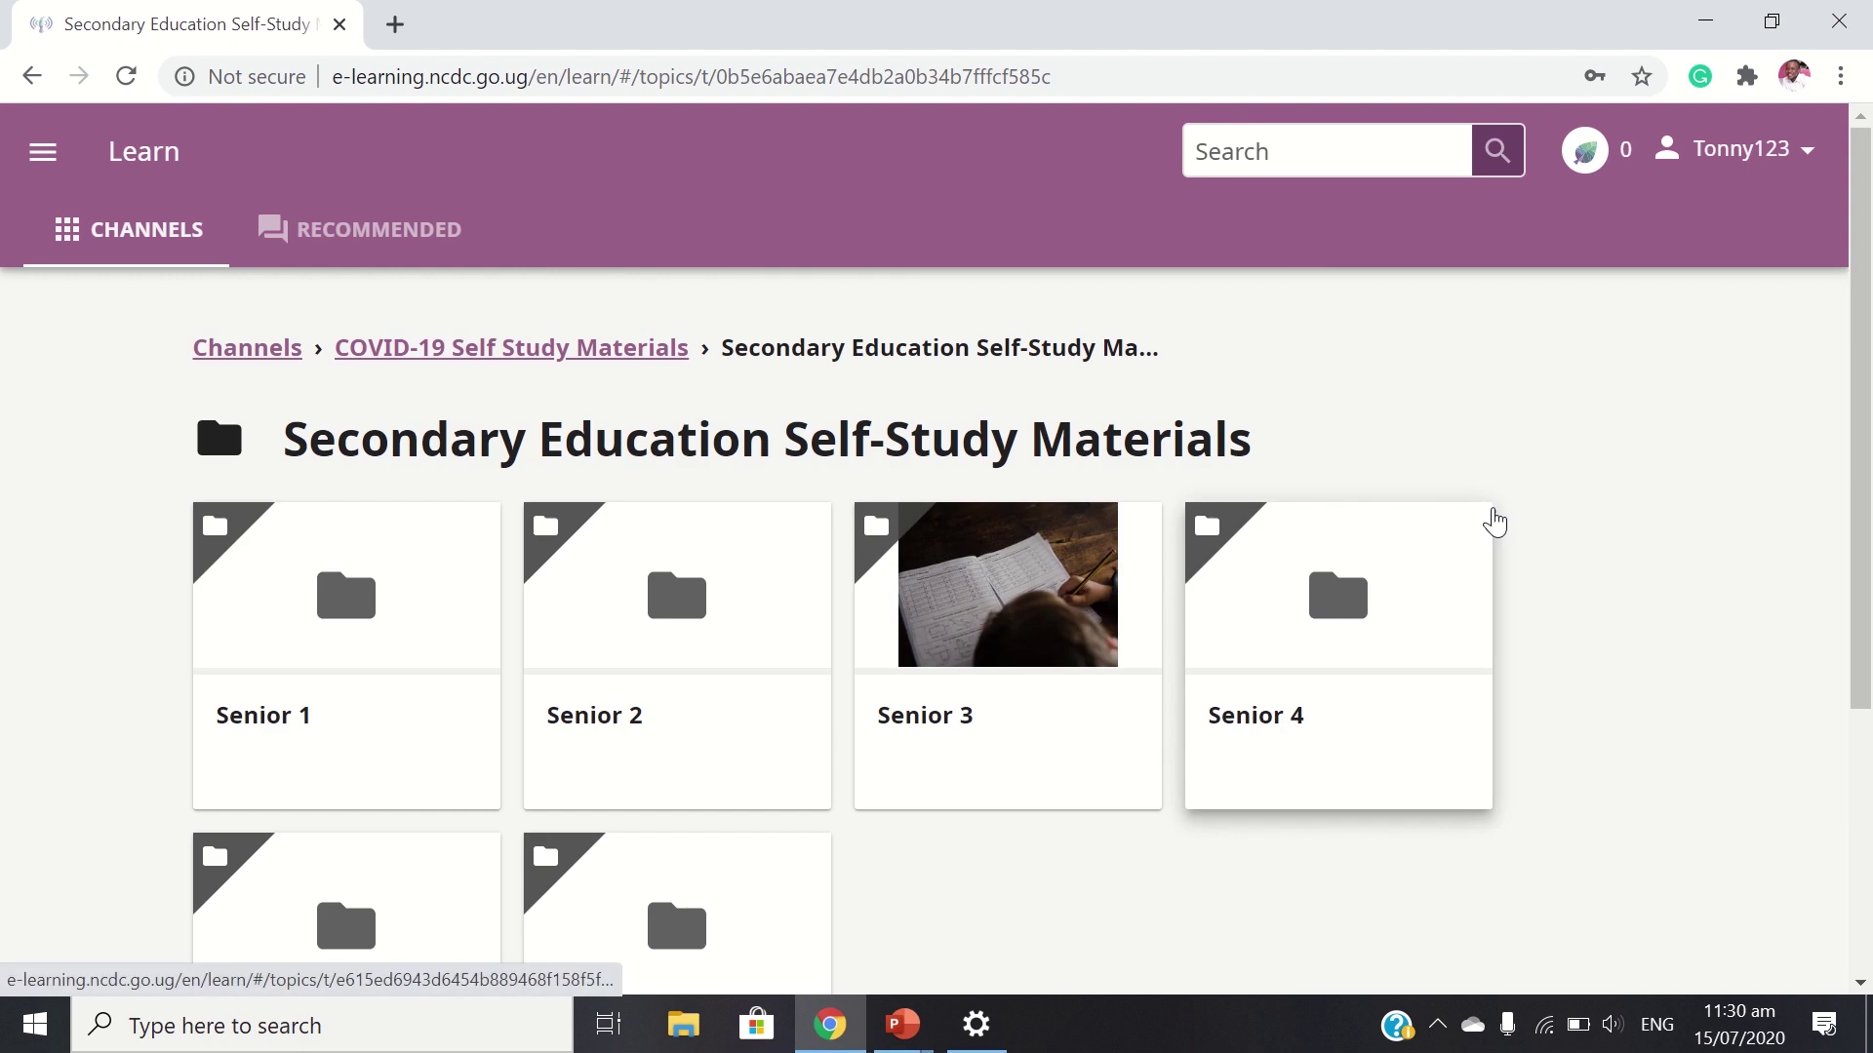
scroll(1868, 419, down, 1)
scroll(1822, 359, up, 1)
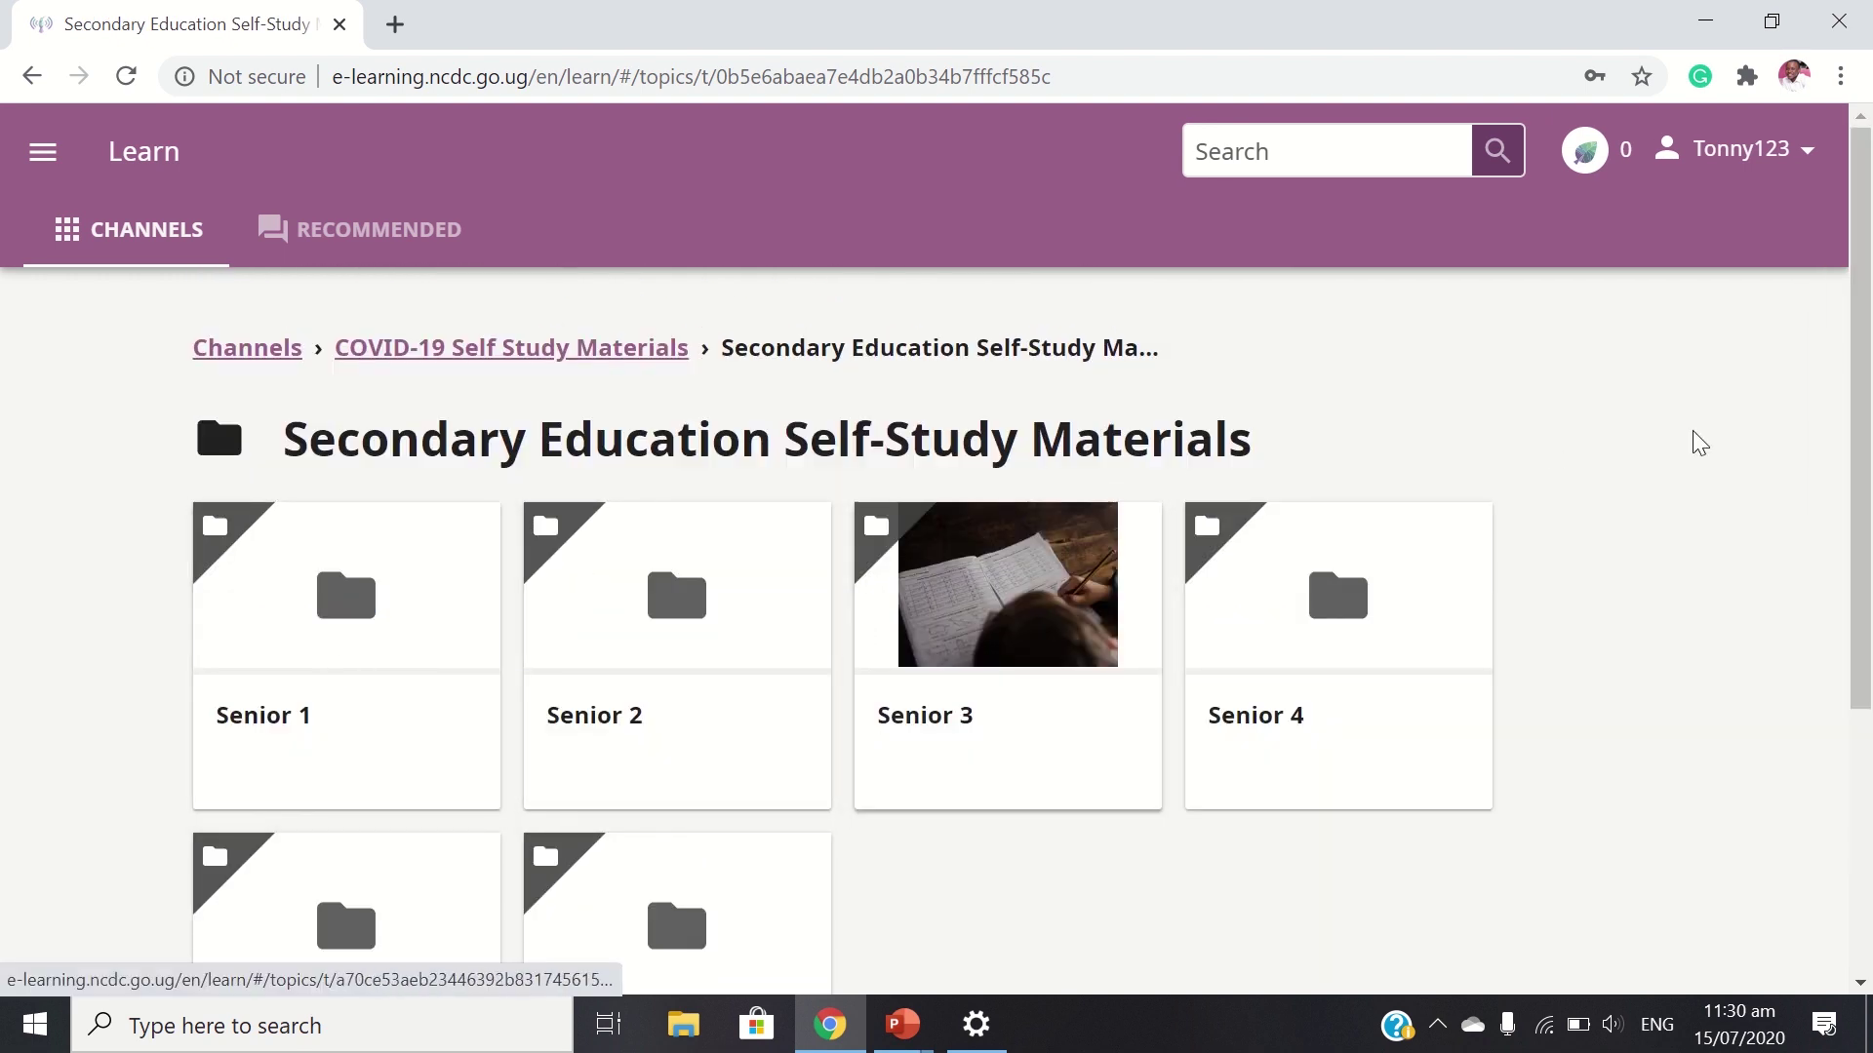
drag(1868, 436, 1496, 572)
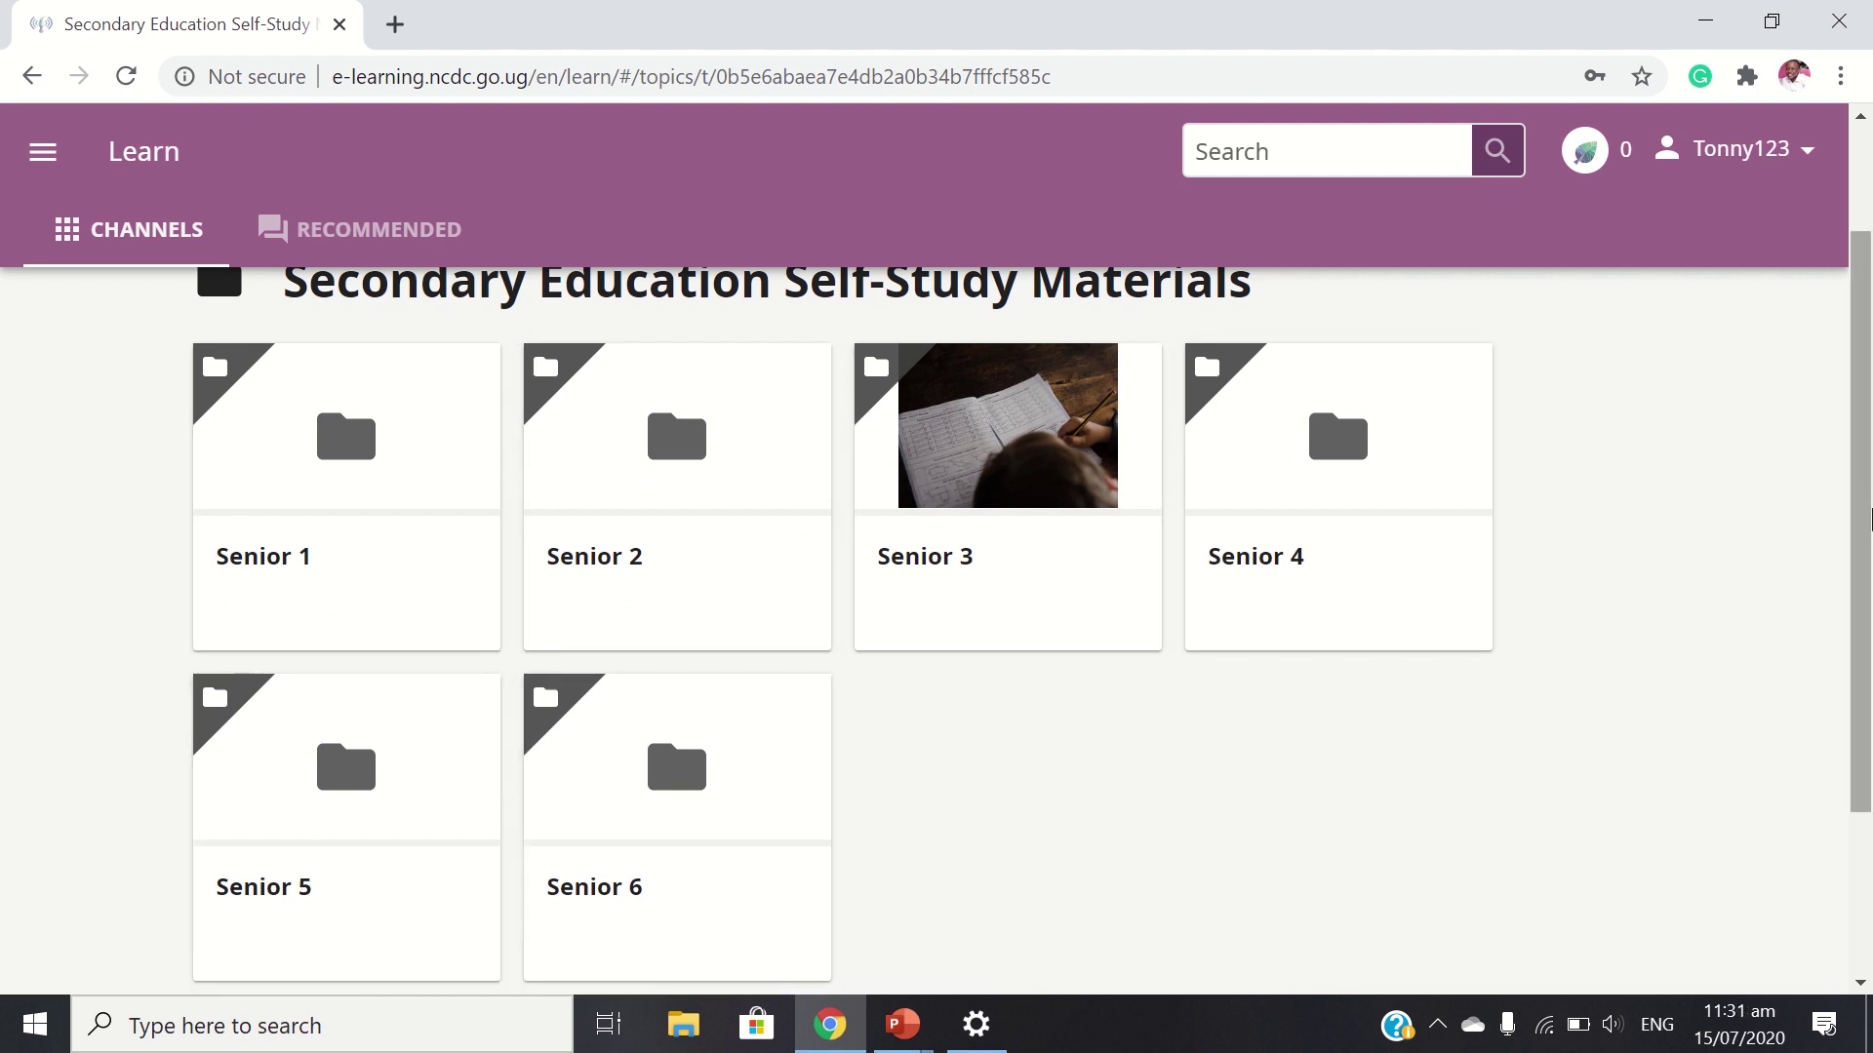
scroll(1864, 485, up, 1)
mouse_move(1863, 485)
mouse_down()
mouse_move(1858, 463)
mouse_move(1858, 502)
mouse_up()
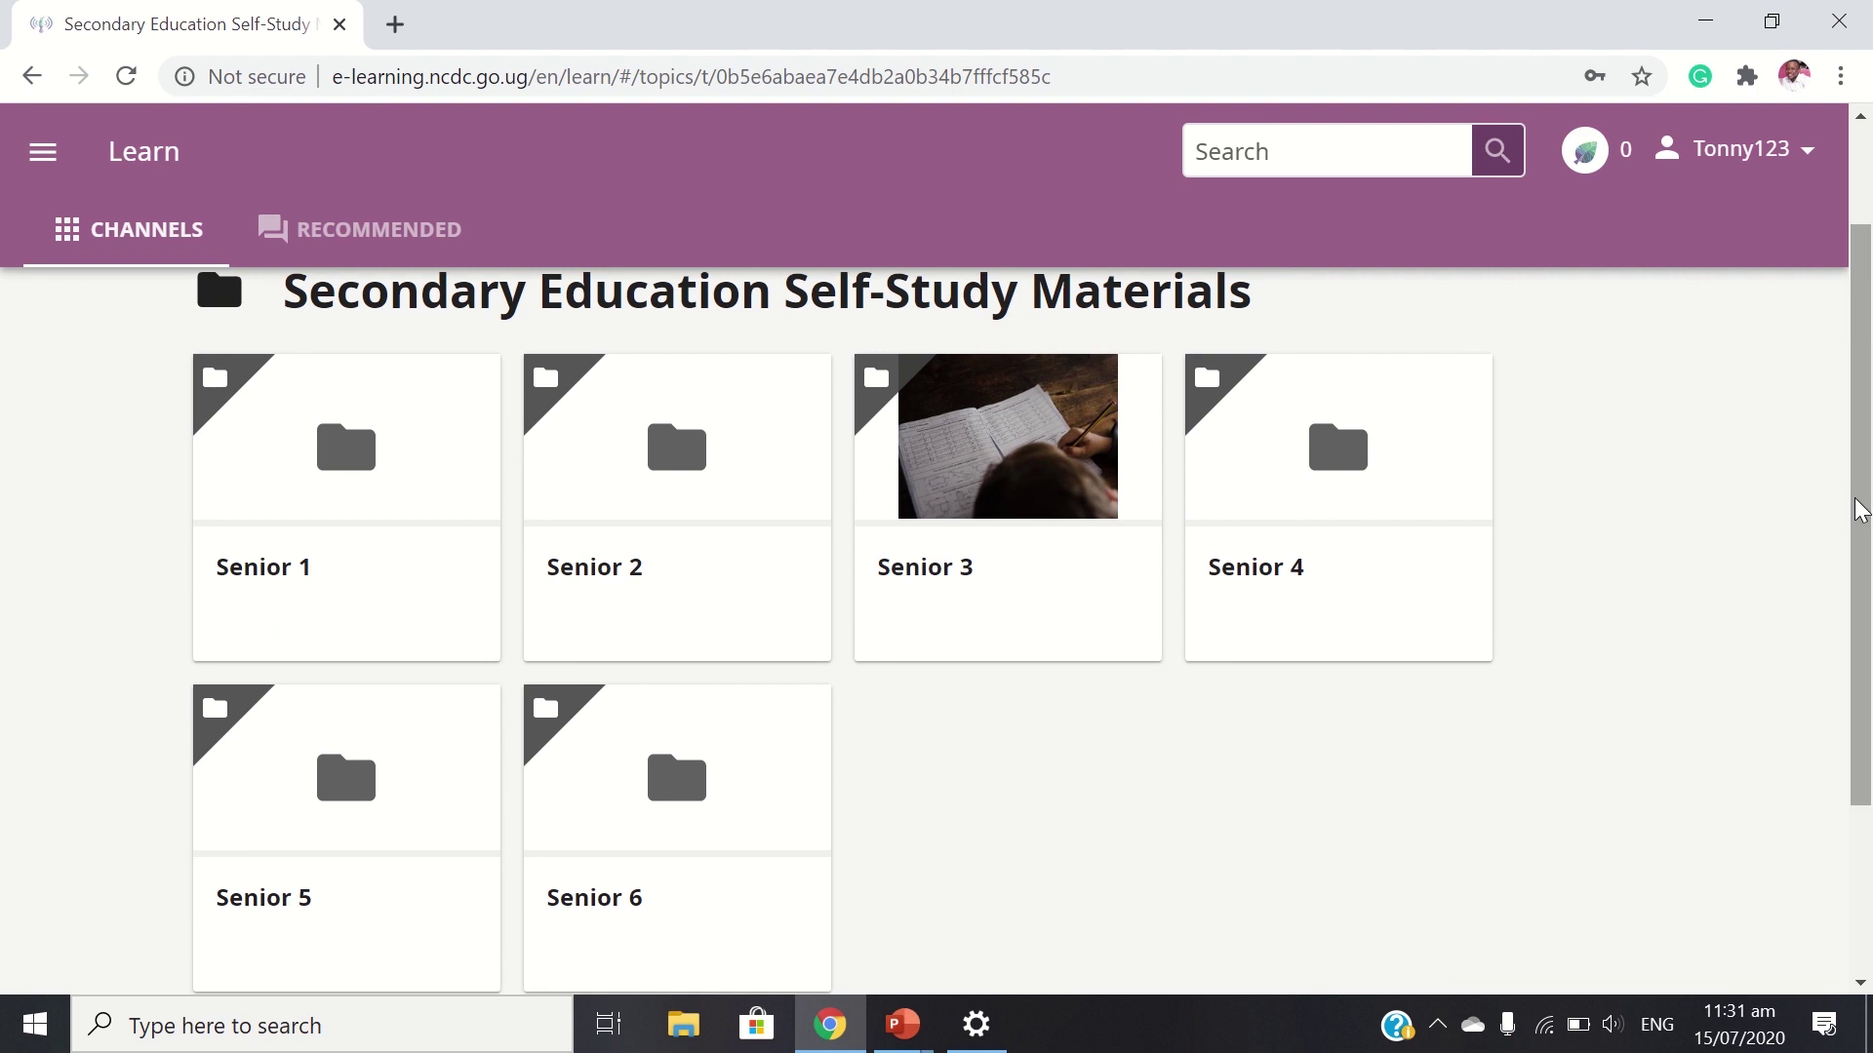
click(1045, 478)
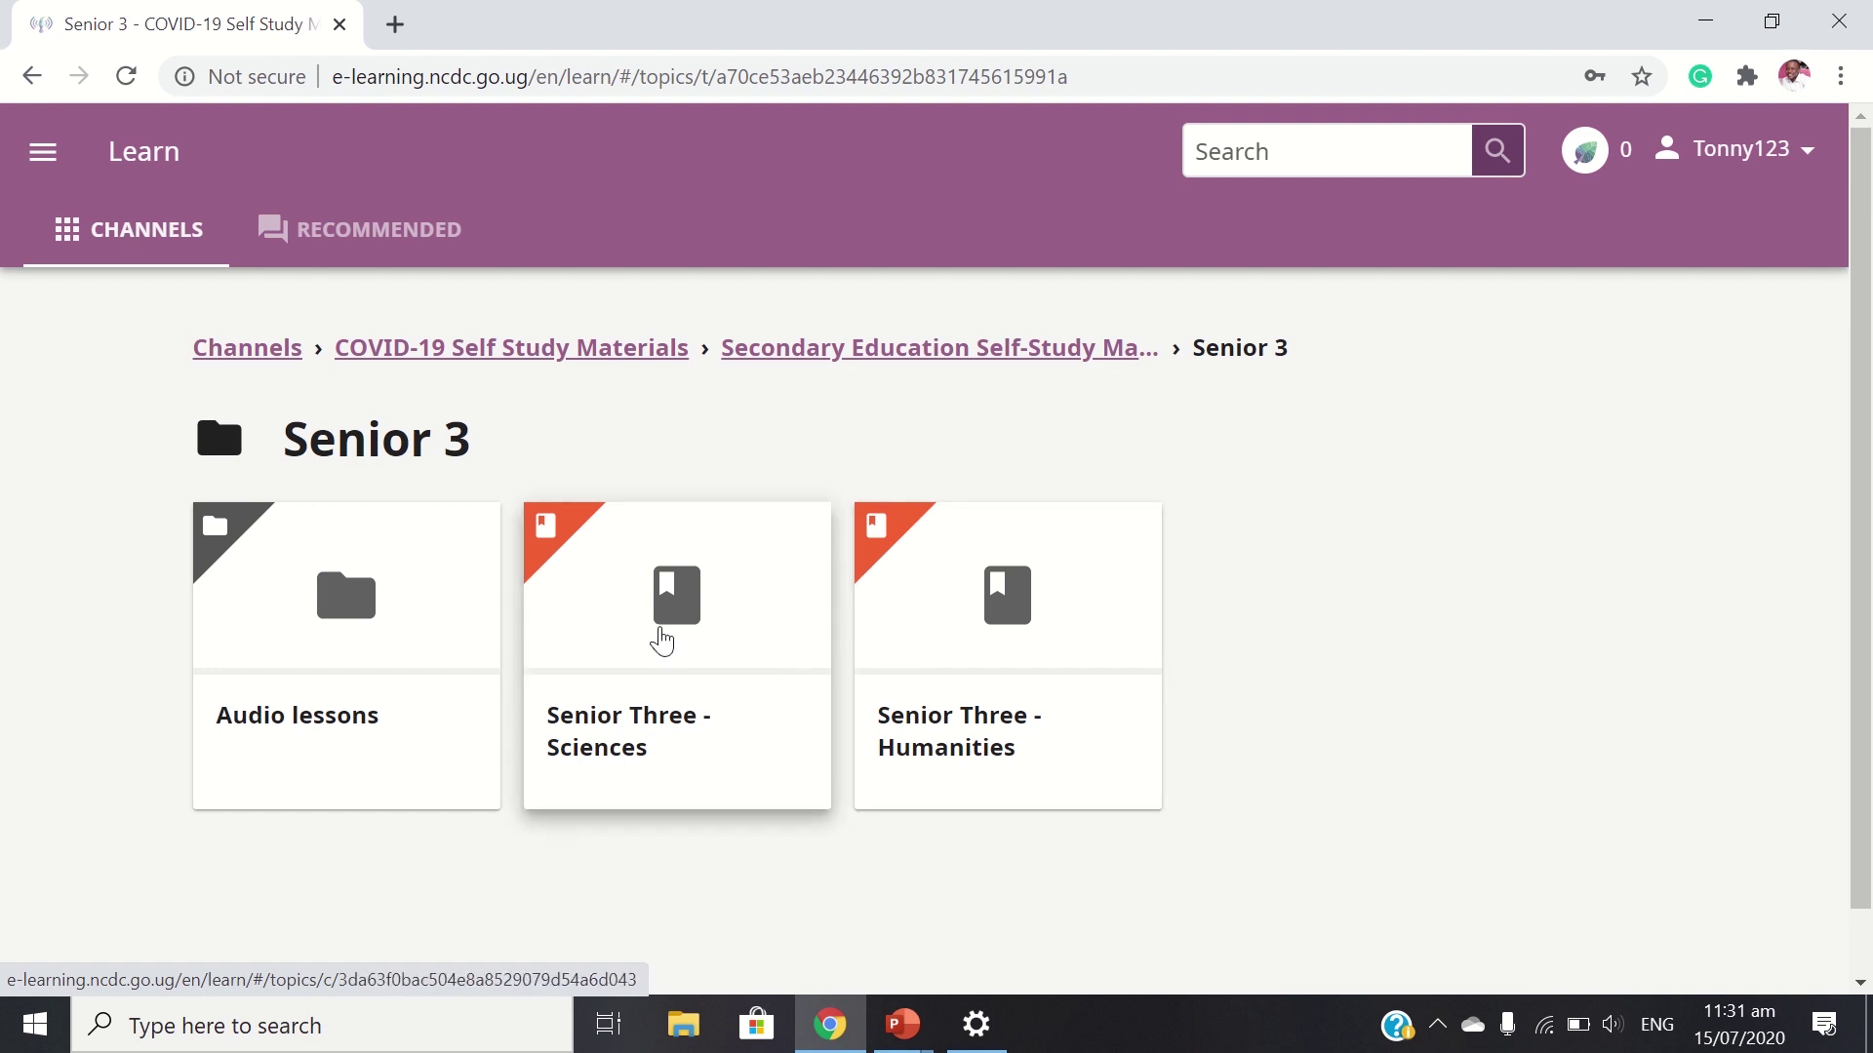
click(662, 641)
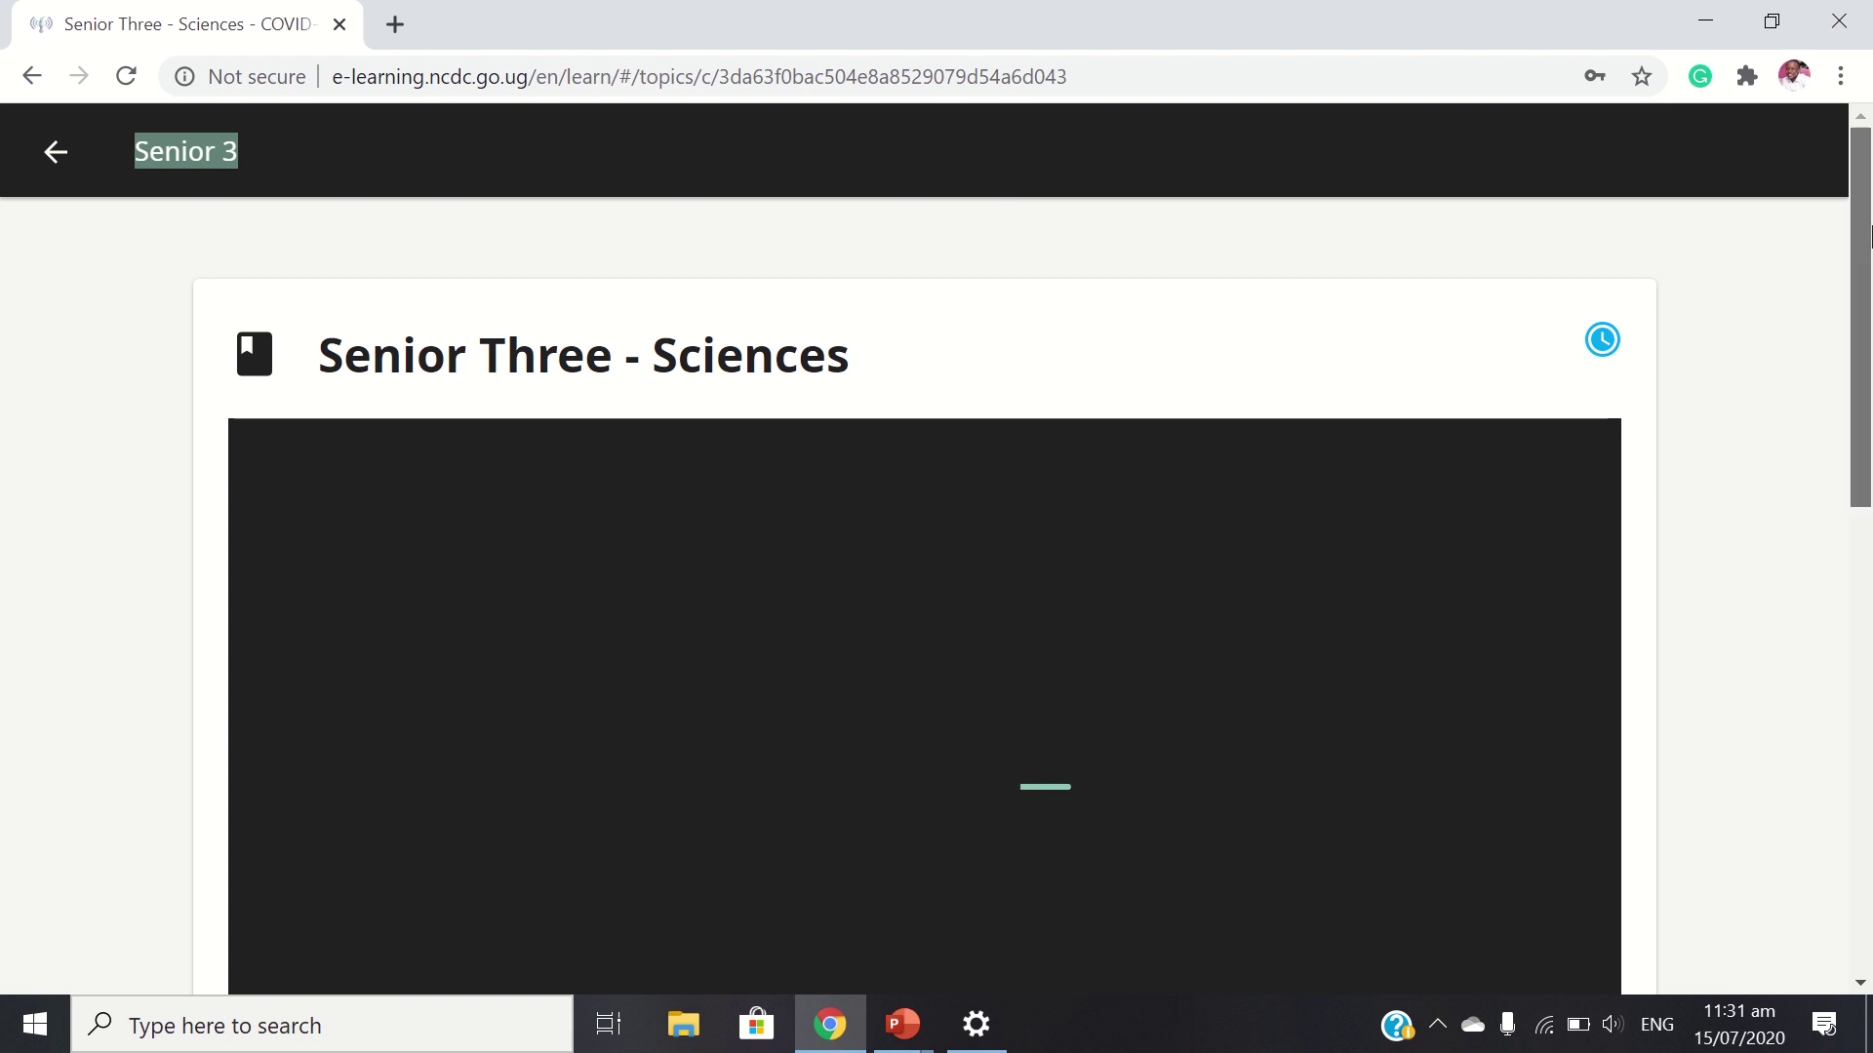
- Scroll the Senior Three - Sciences page down to the Next resource section and back up
drag(1855, 239, 1851, 436)
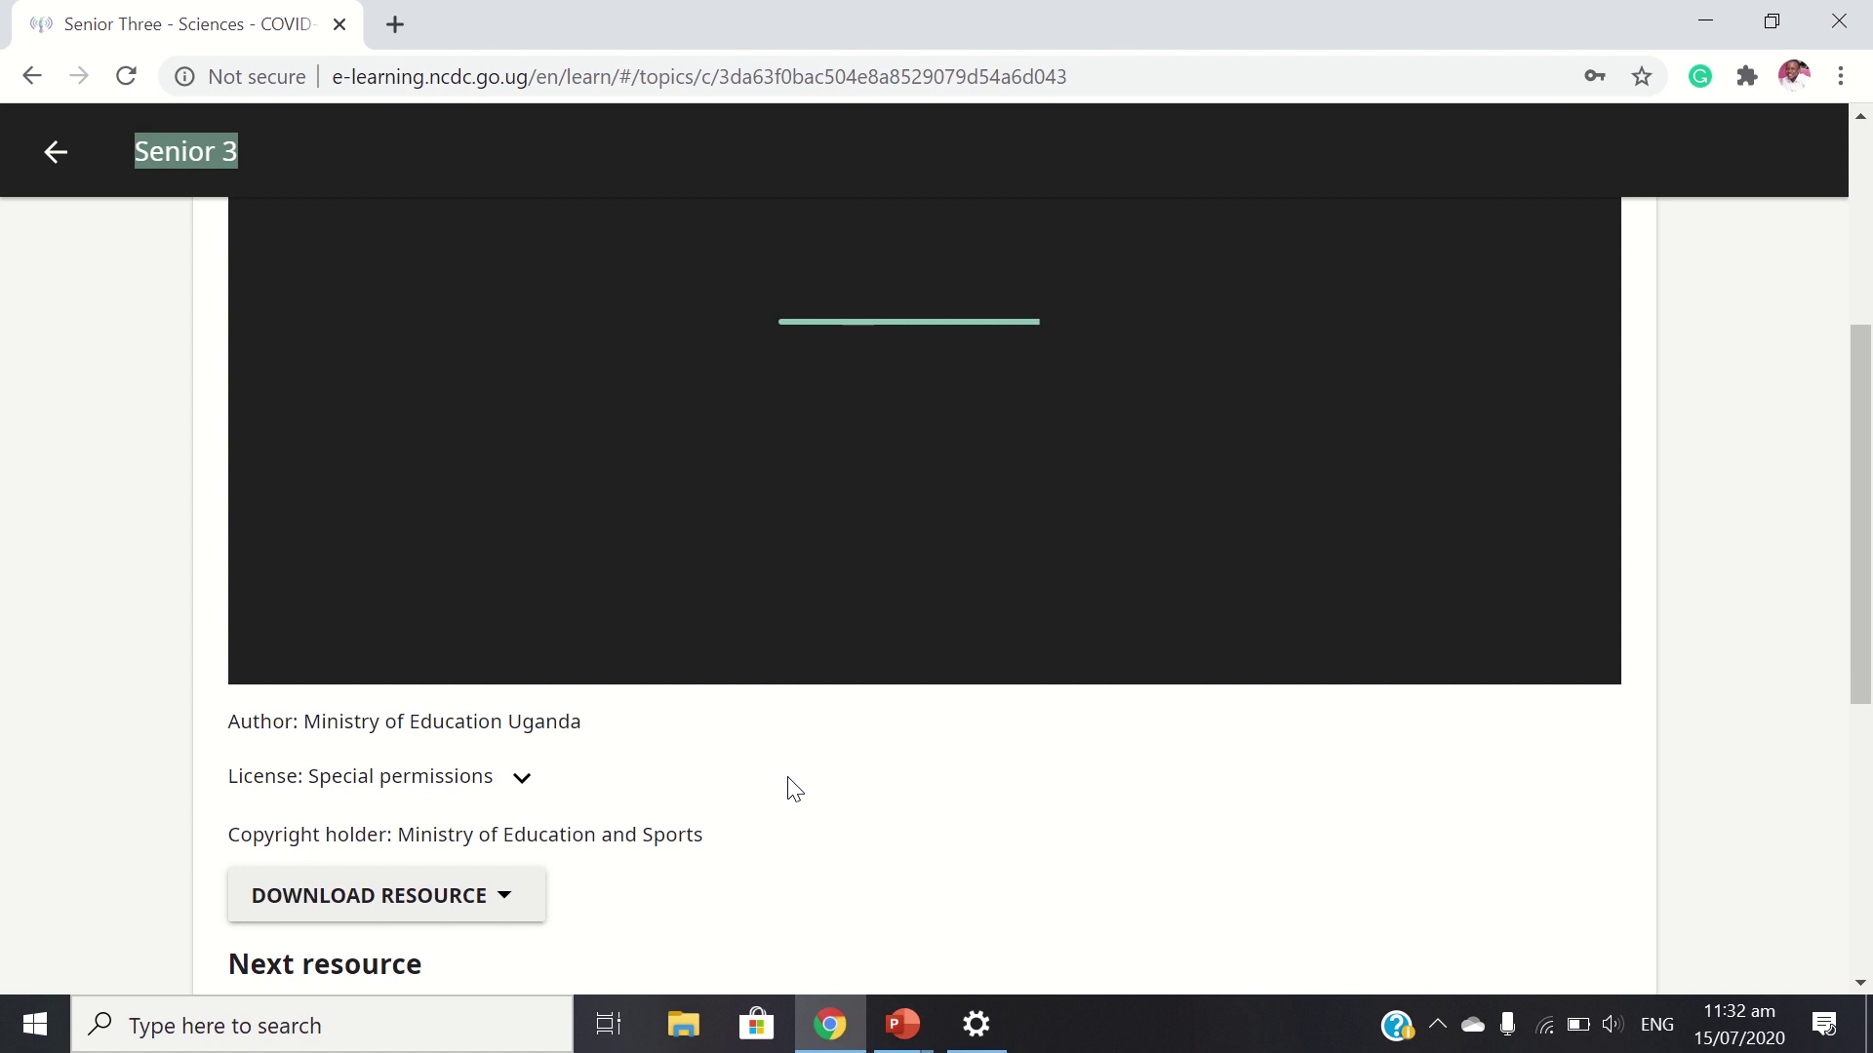
scroll(795, 790, down, 5)
drag(1861, 658, 1860, 500)
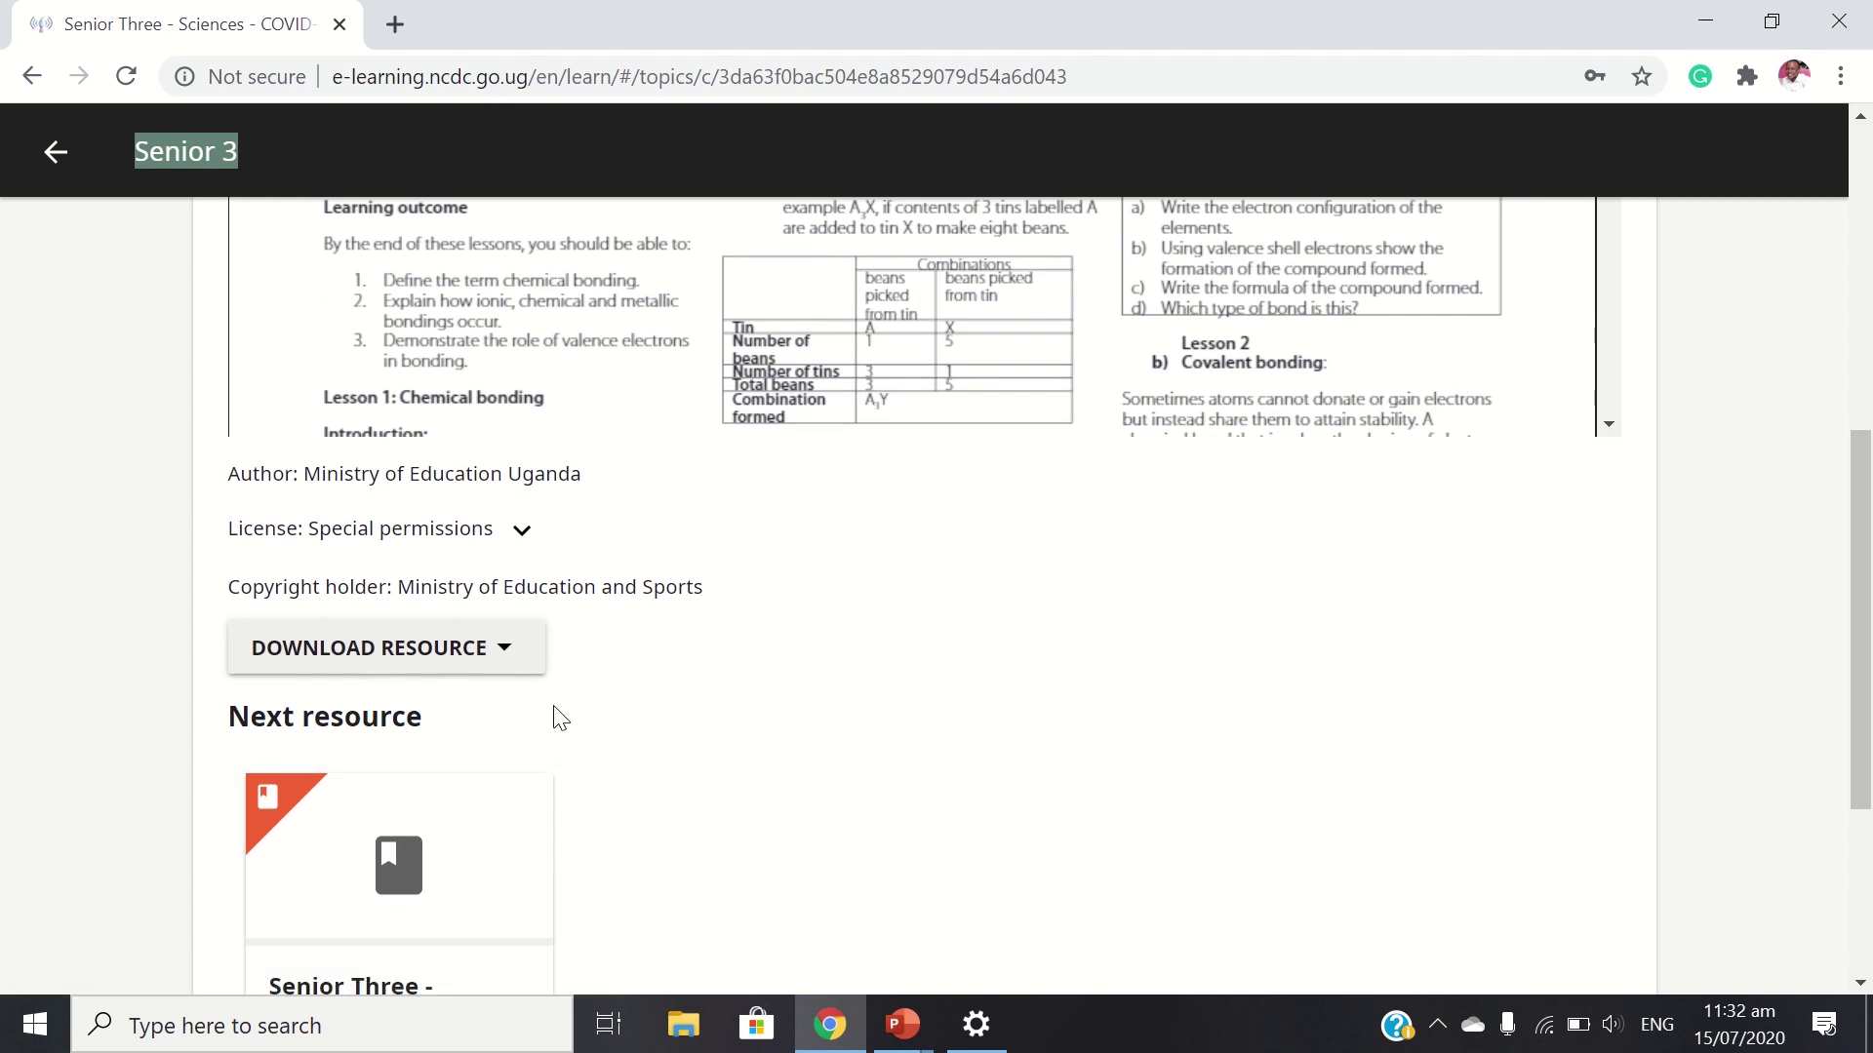
drag(1863, 577, 1829, 290)
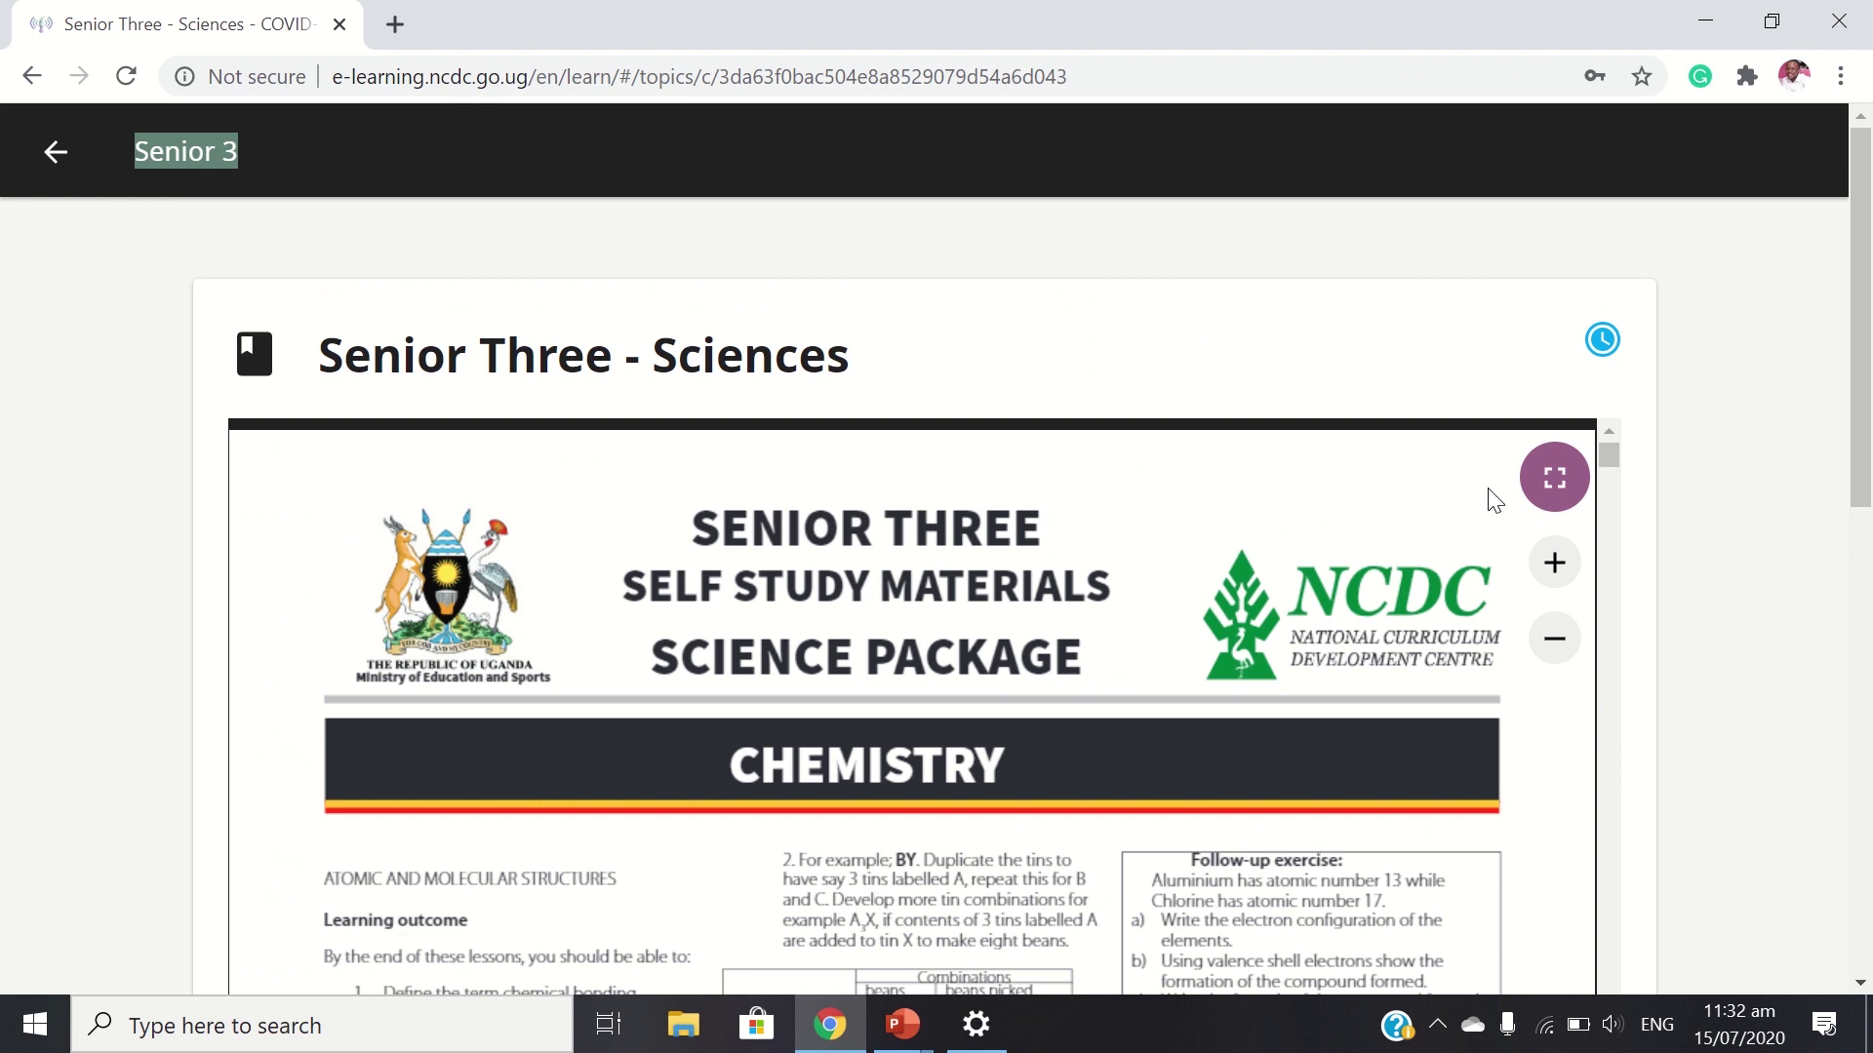
- View the chemistry PDF full screen and zoomed in, then exit full screen
click(1554, 478)
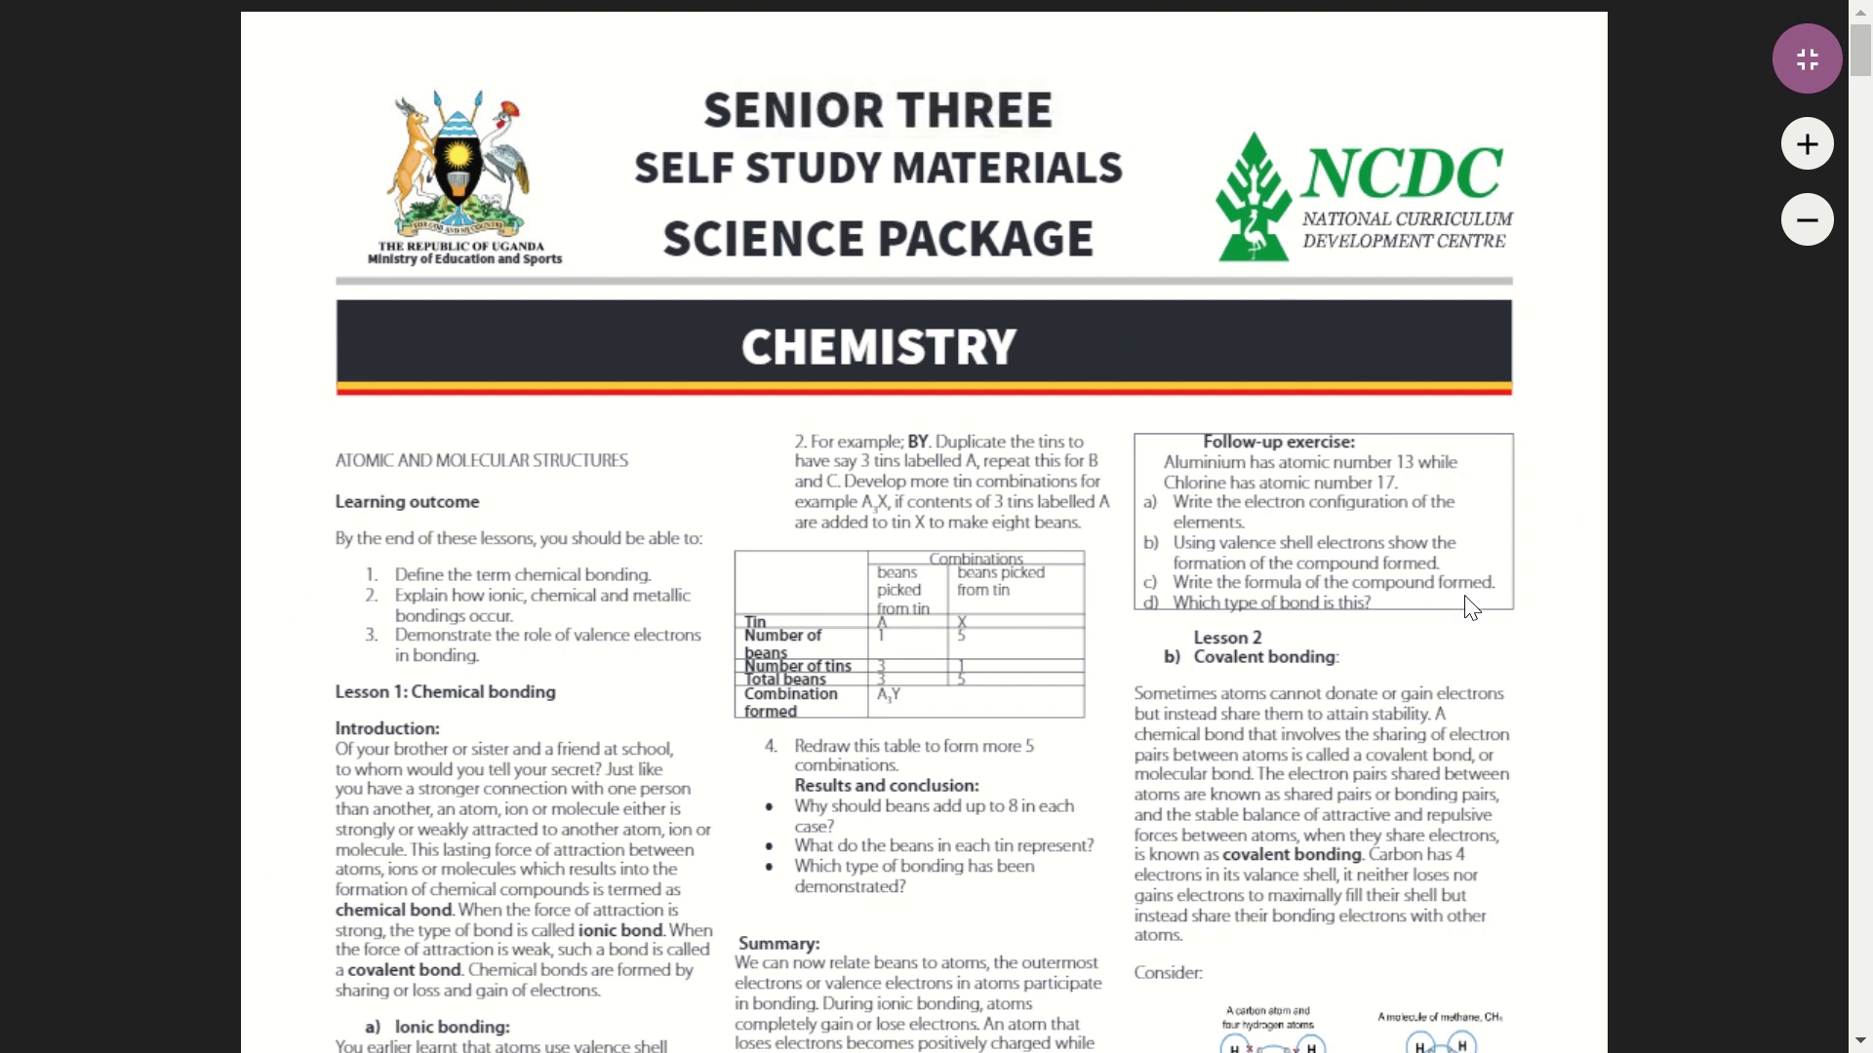
click(1808, 143)
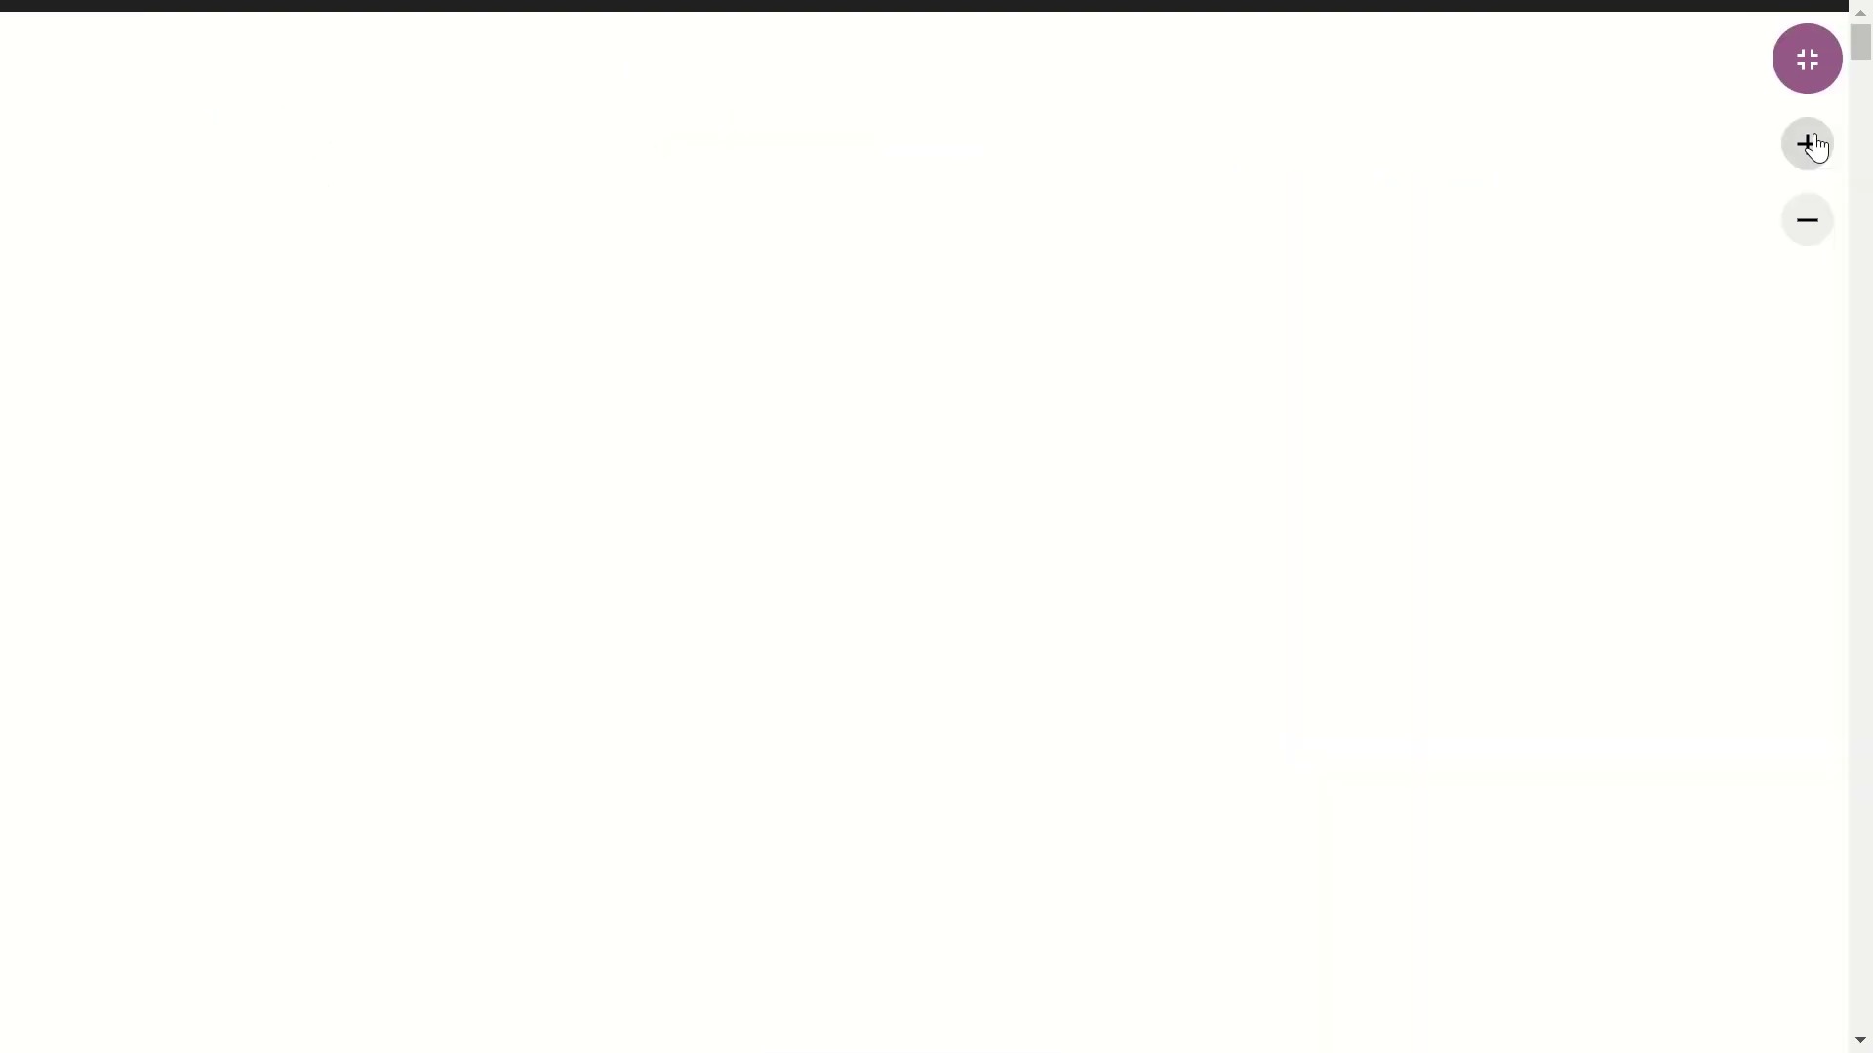
drag(1866, 34, 1857, 116)
drag(1858, 74, 1859, 39)
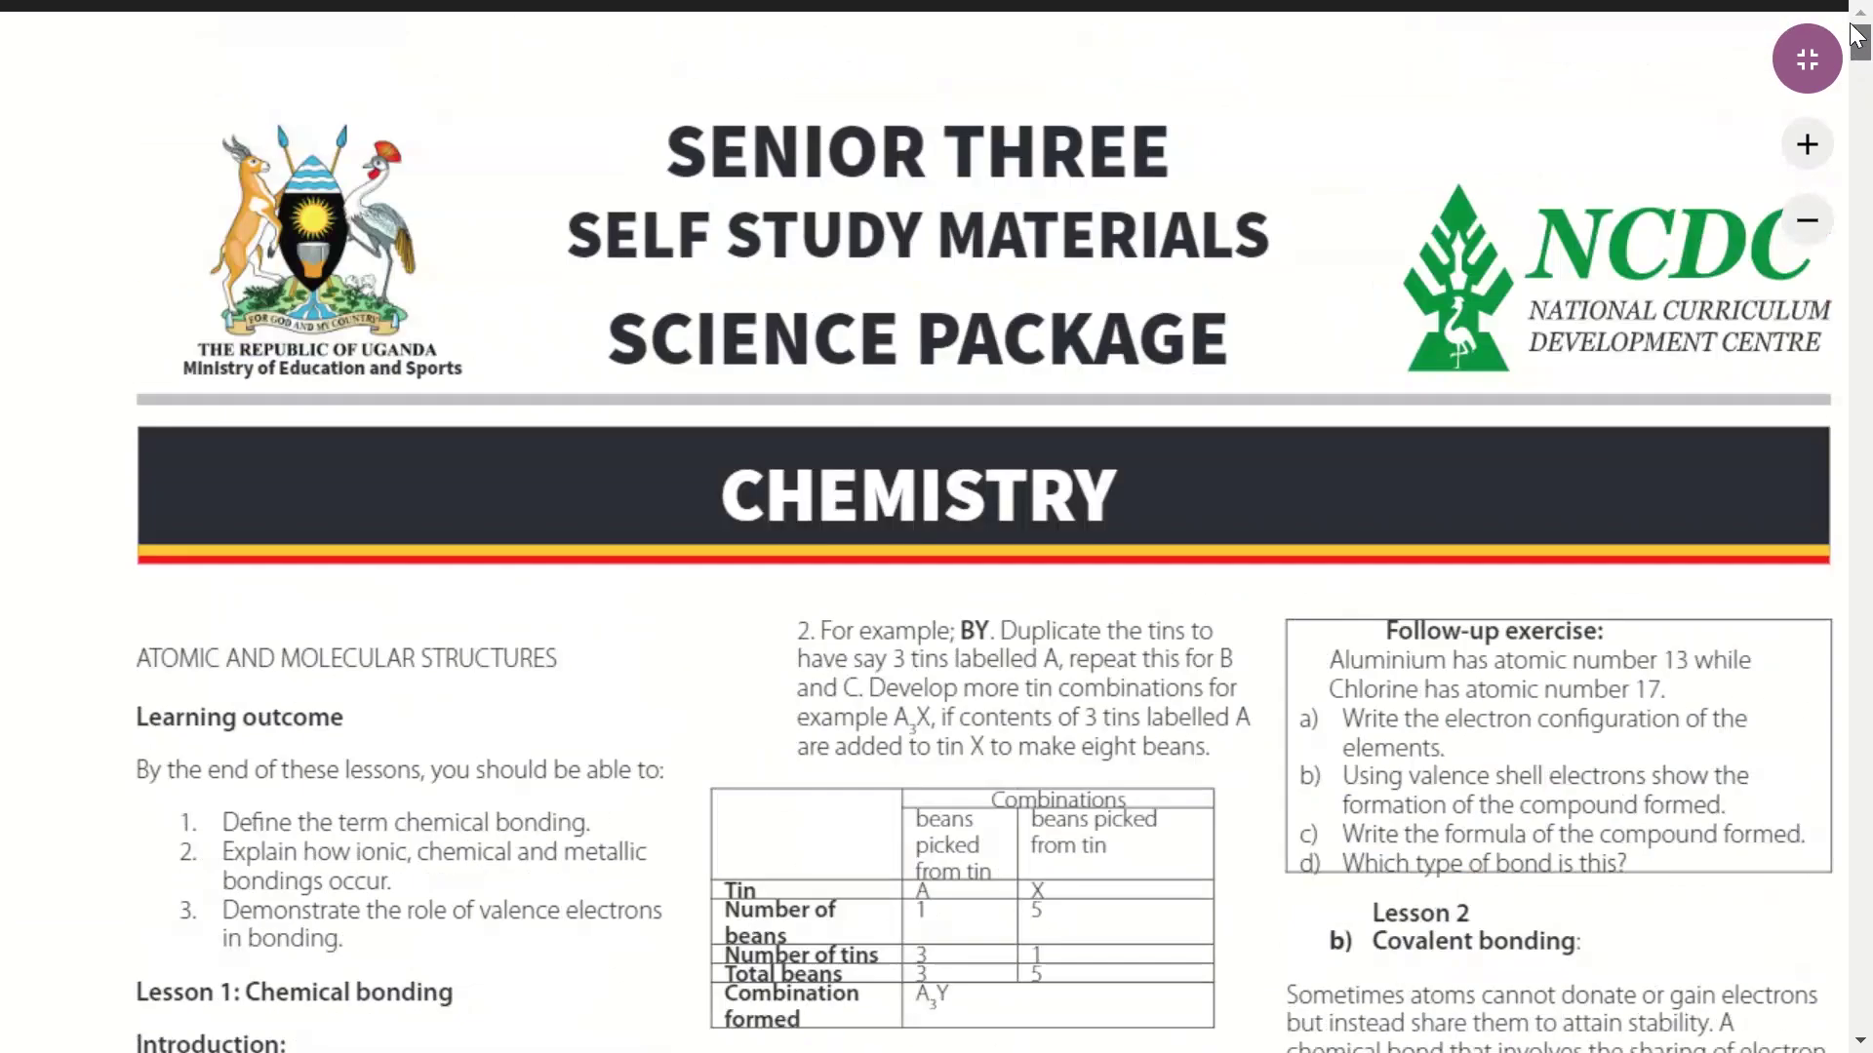
key(F11)
key(Escape)
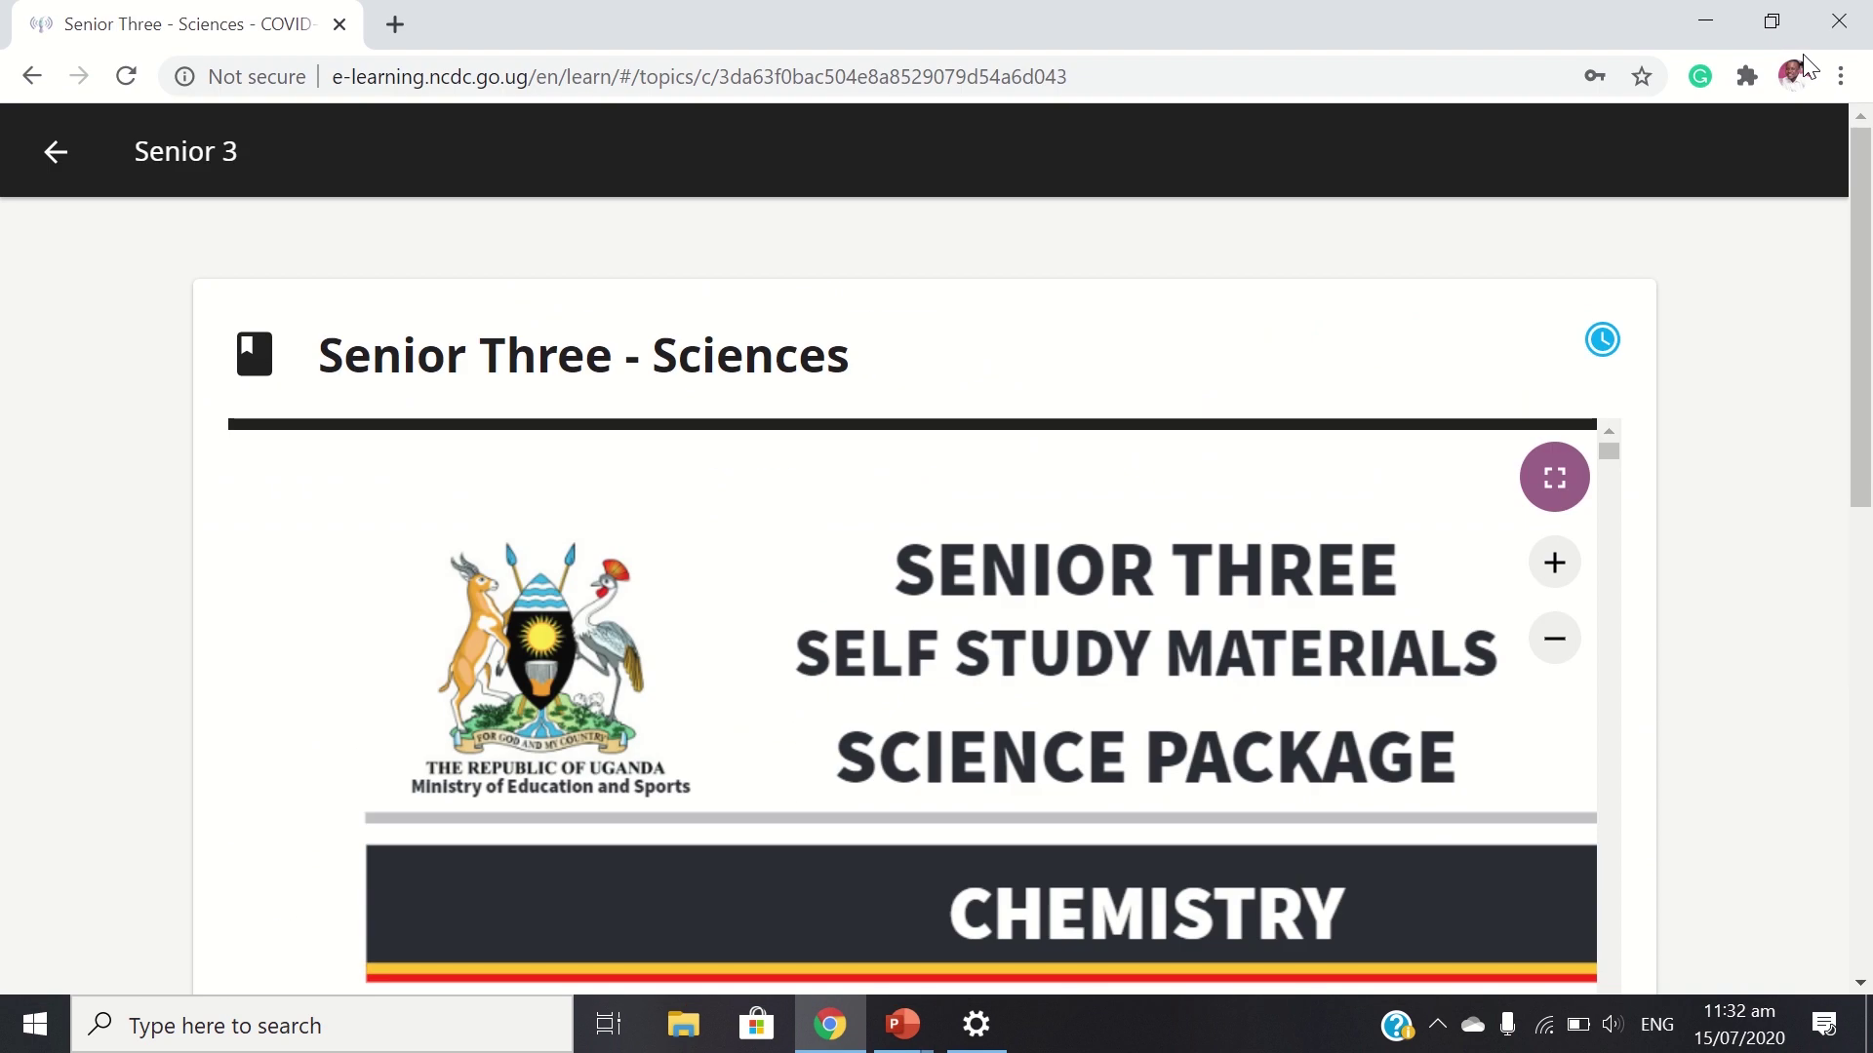
- Open the Senior Three - Humanities resource from the next-resource card
scroll(1861, 371, down, 3)
drag(1861, 370, 1860, 648)
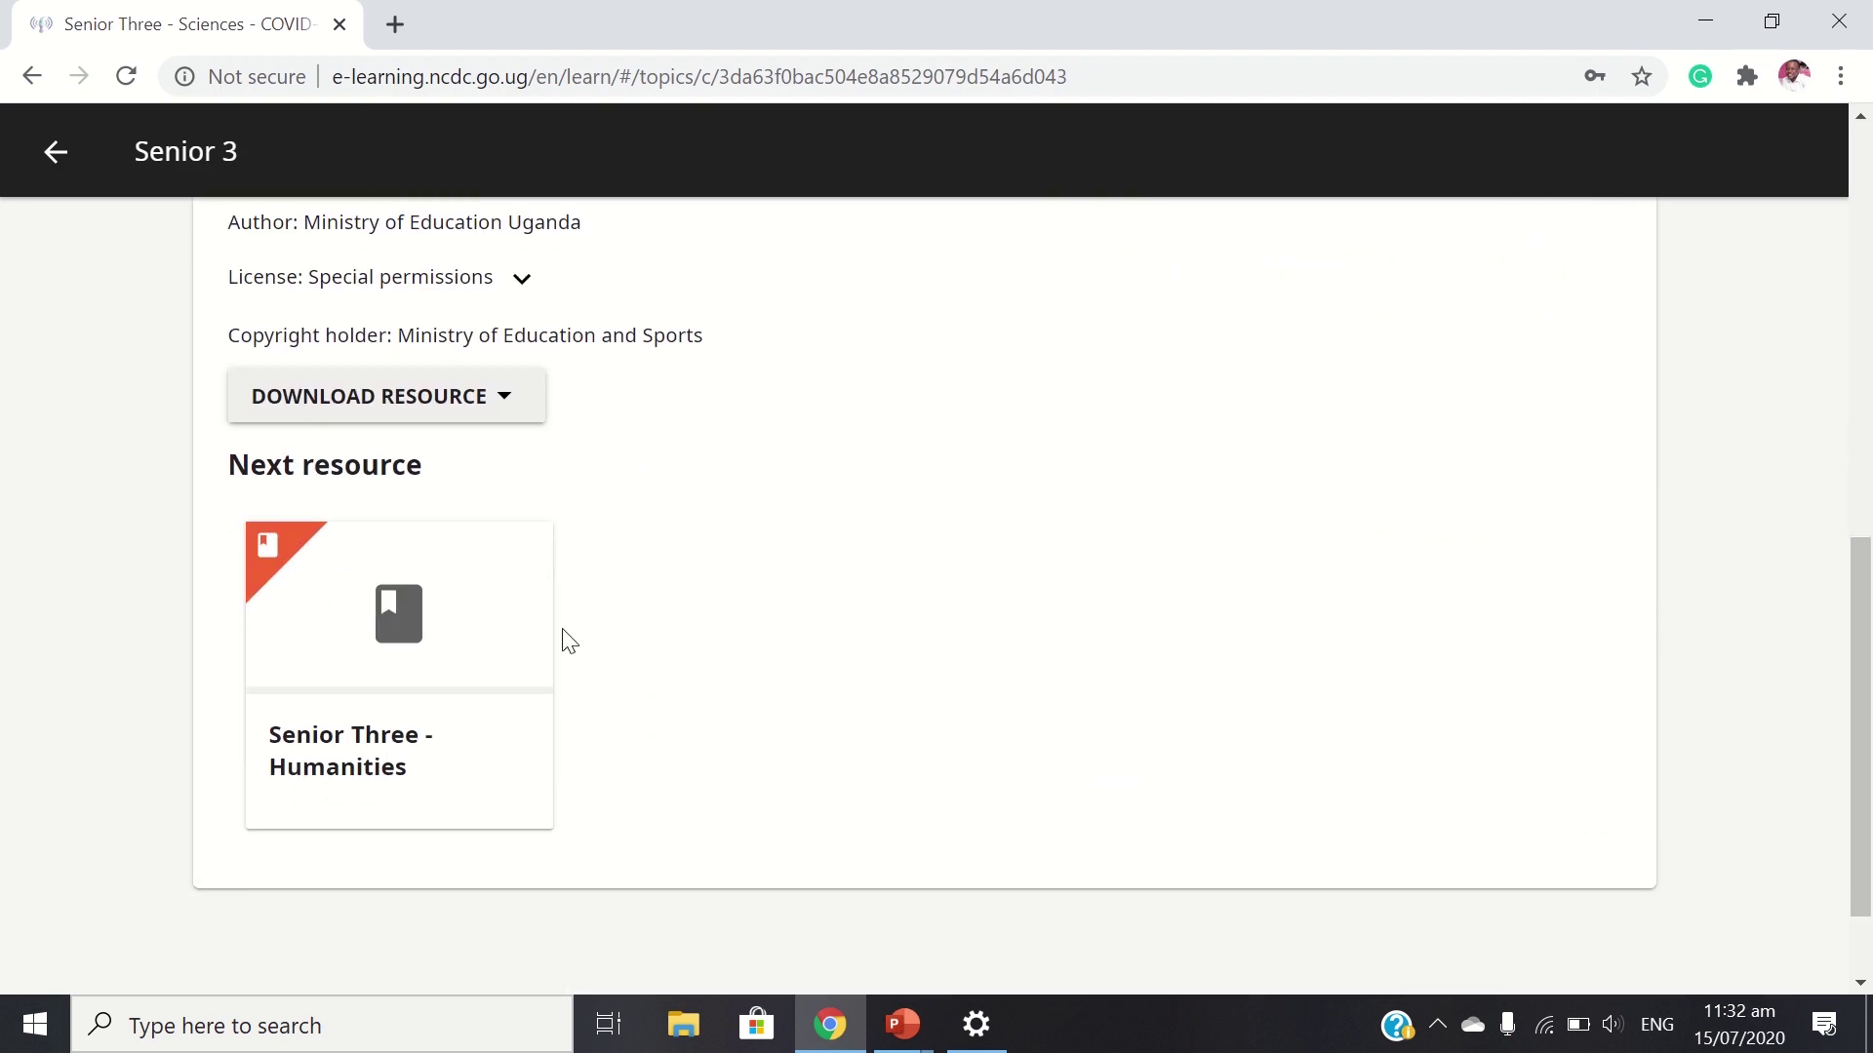
click(423, 648)
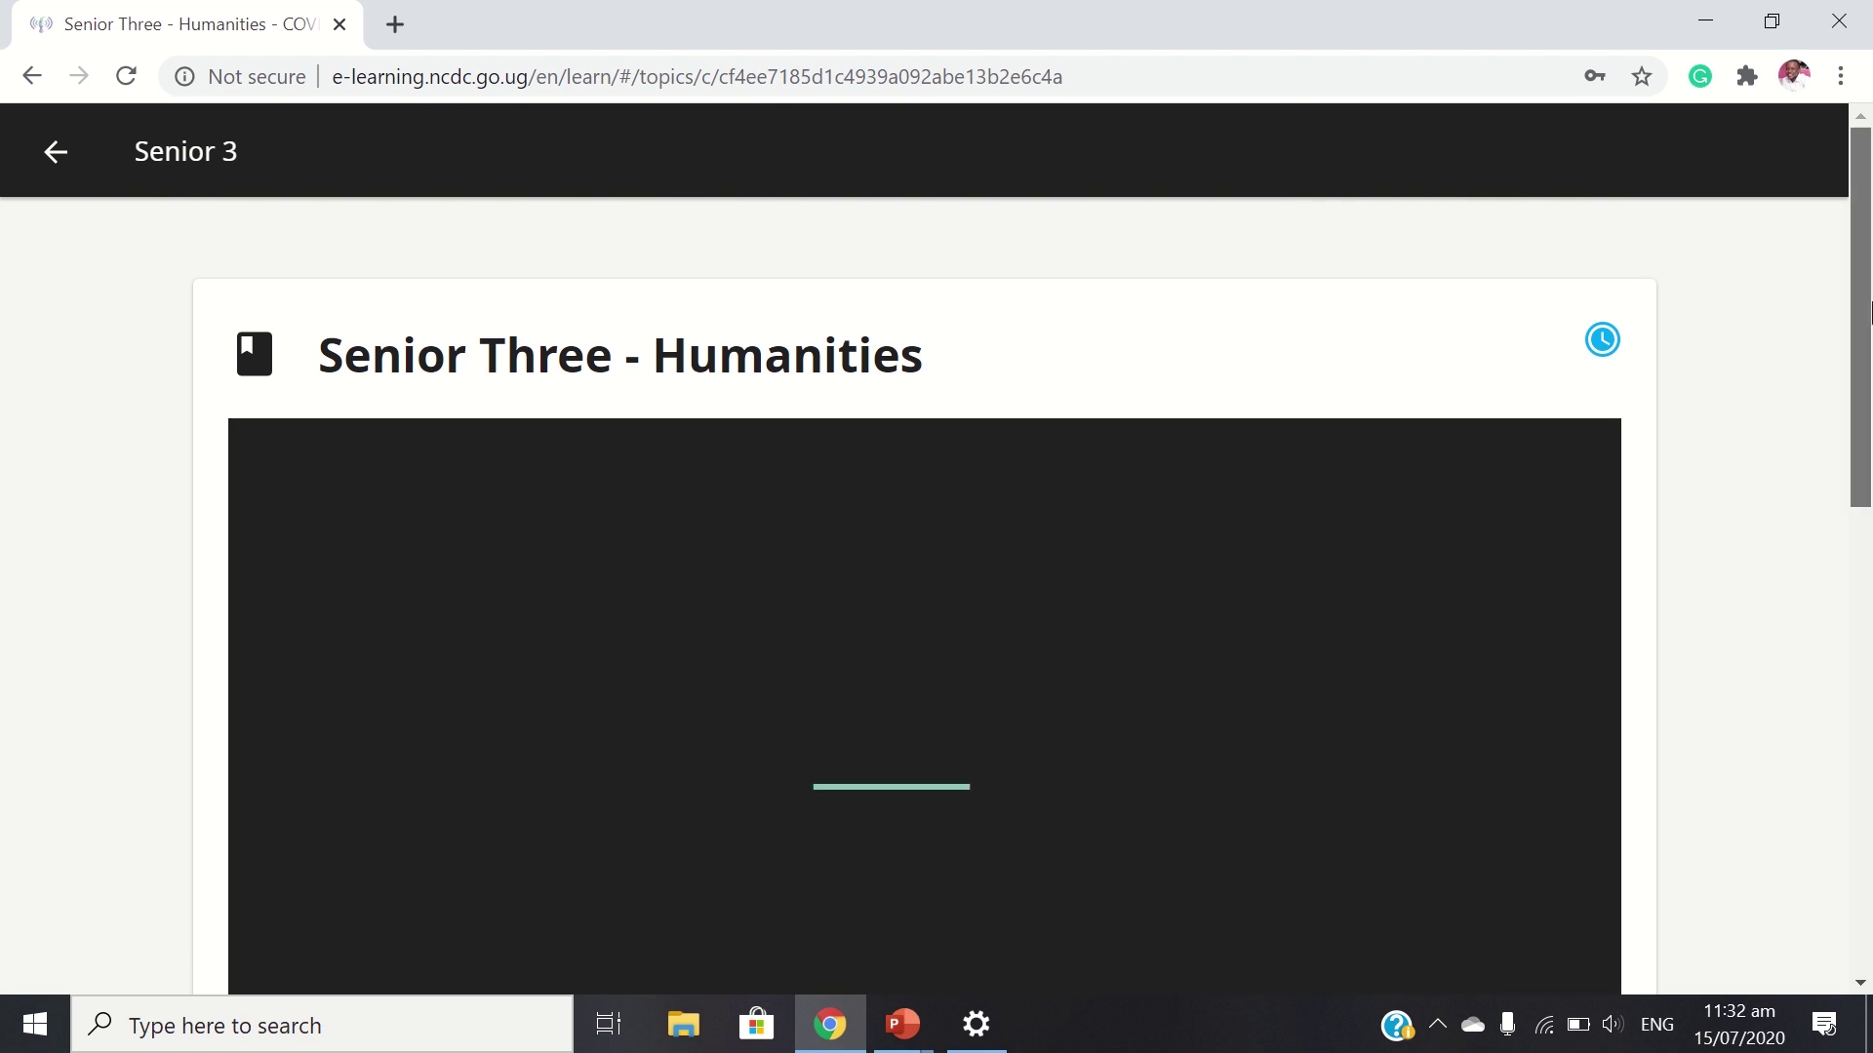
scroll(1840, 397, down, 6)
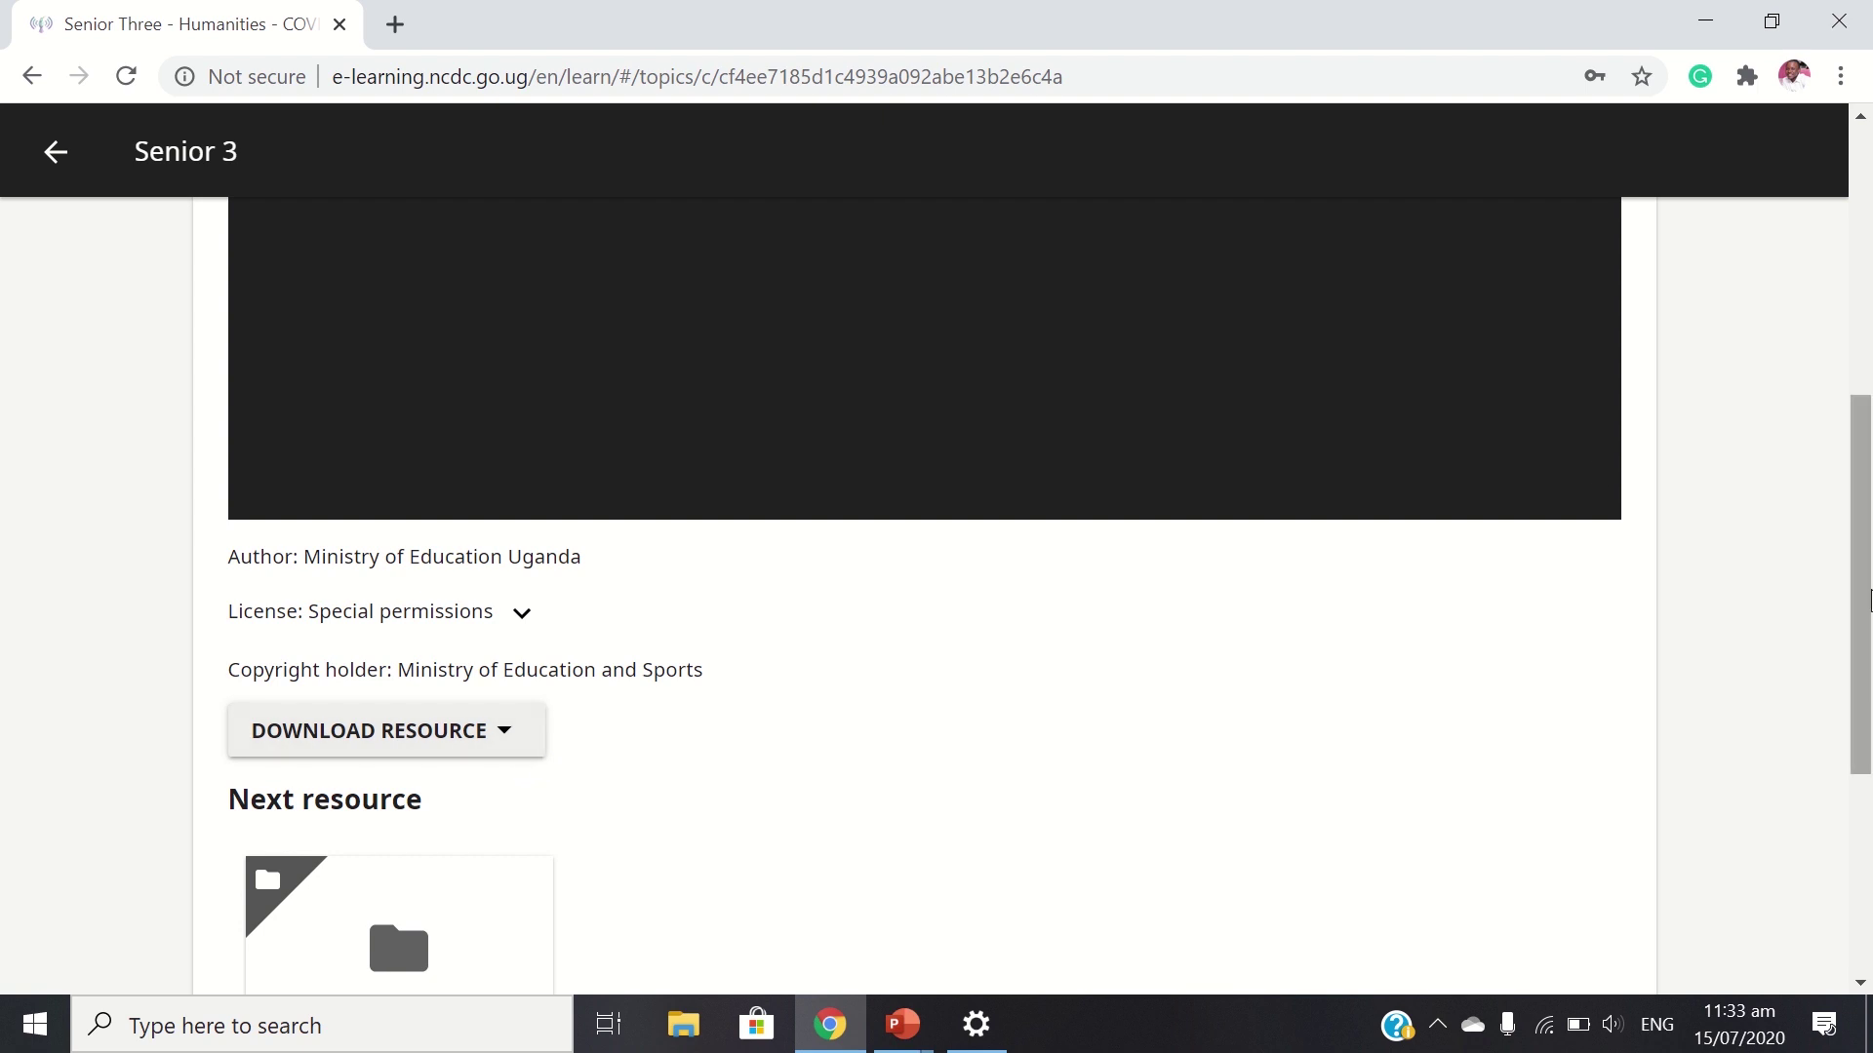
scroll(1870, 600, up, 6)
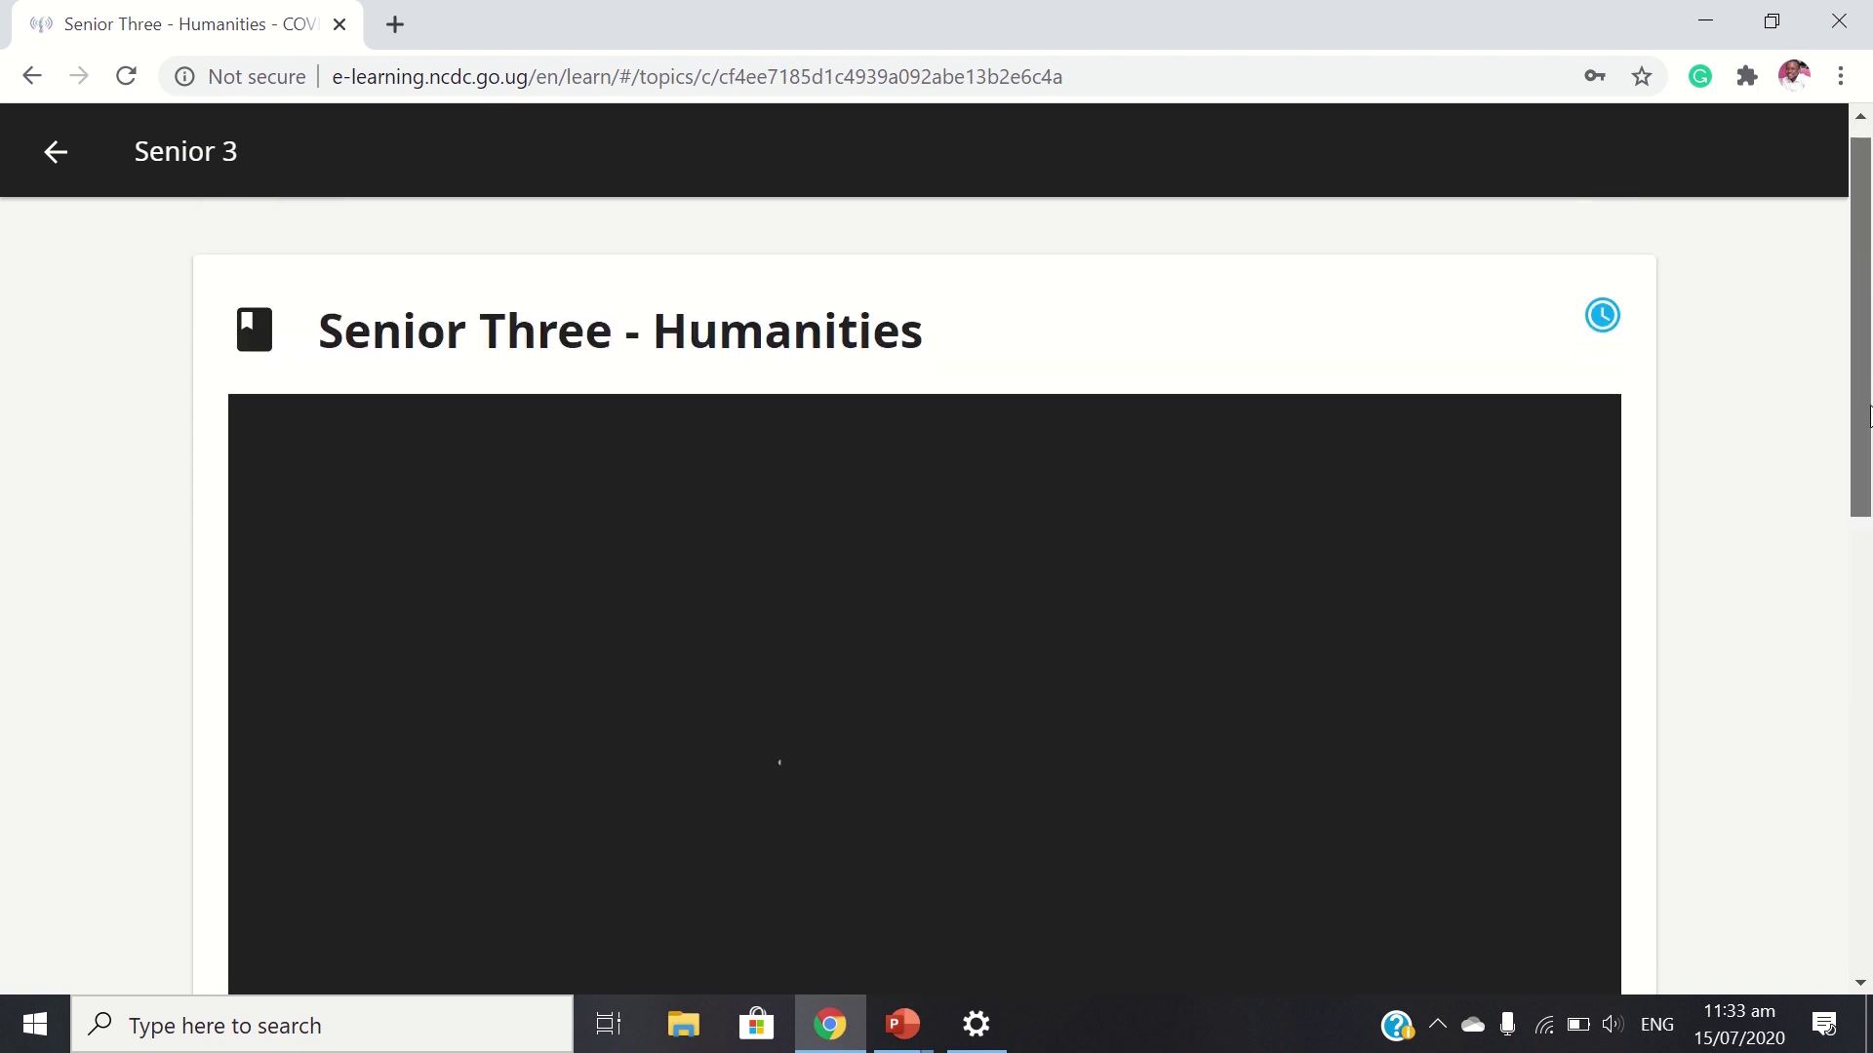
scroll(1868, 417, down, 6)
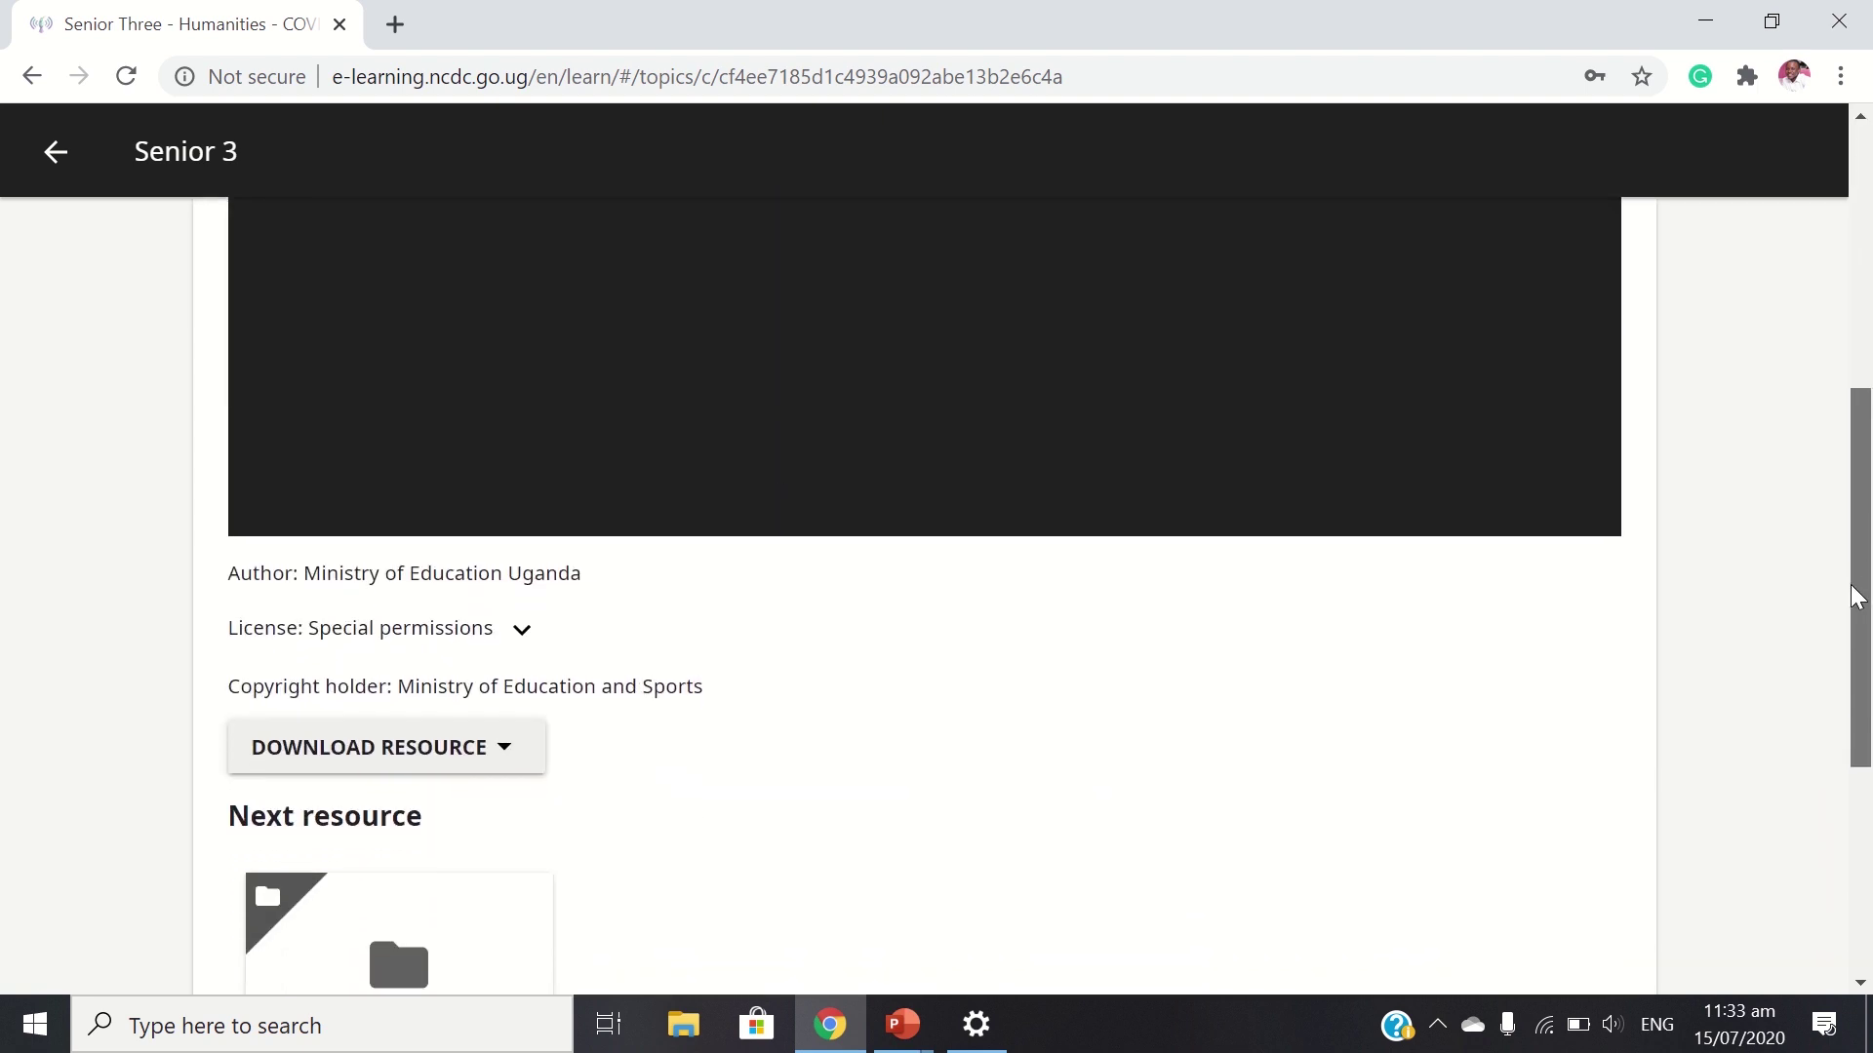
scroll(1812, 487, up, 6)
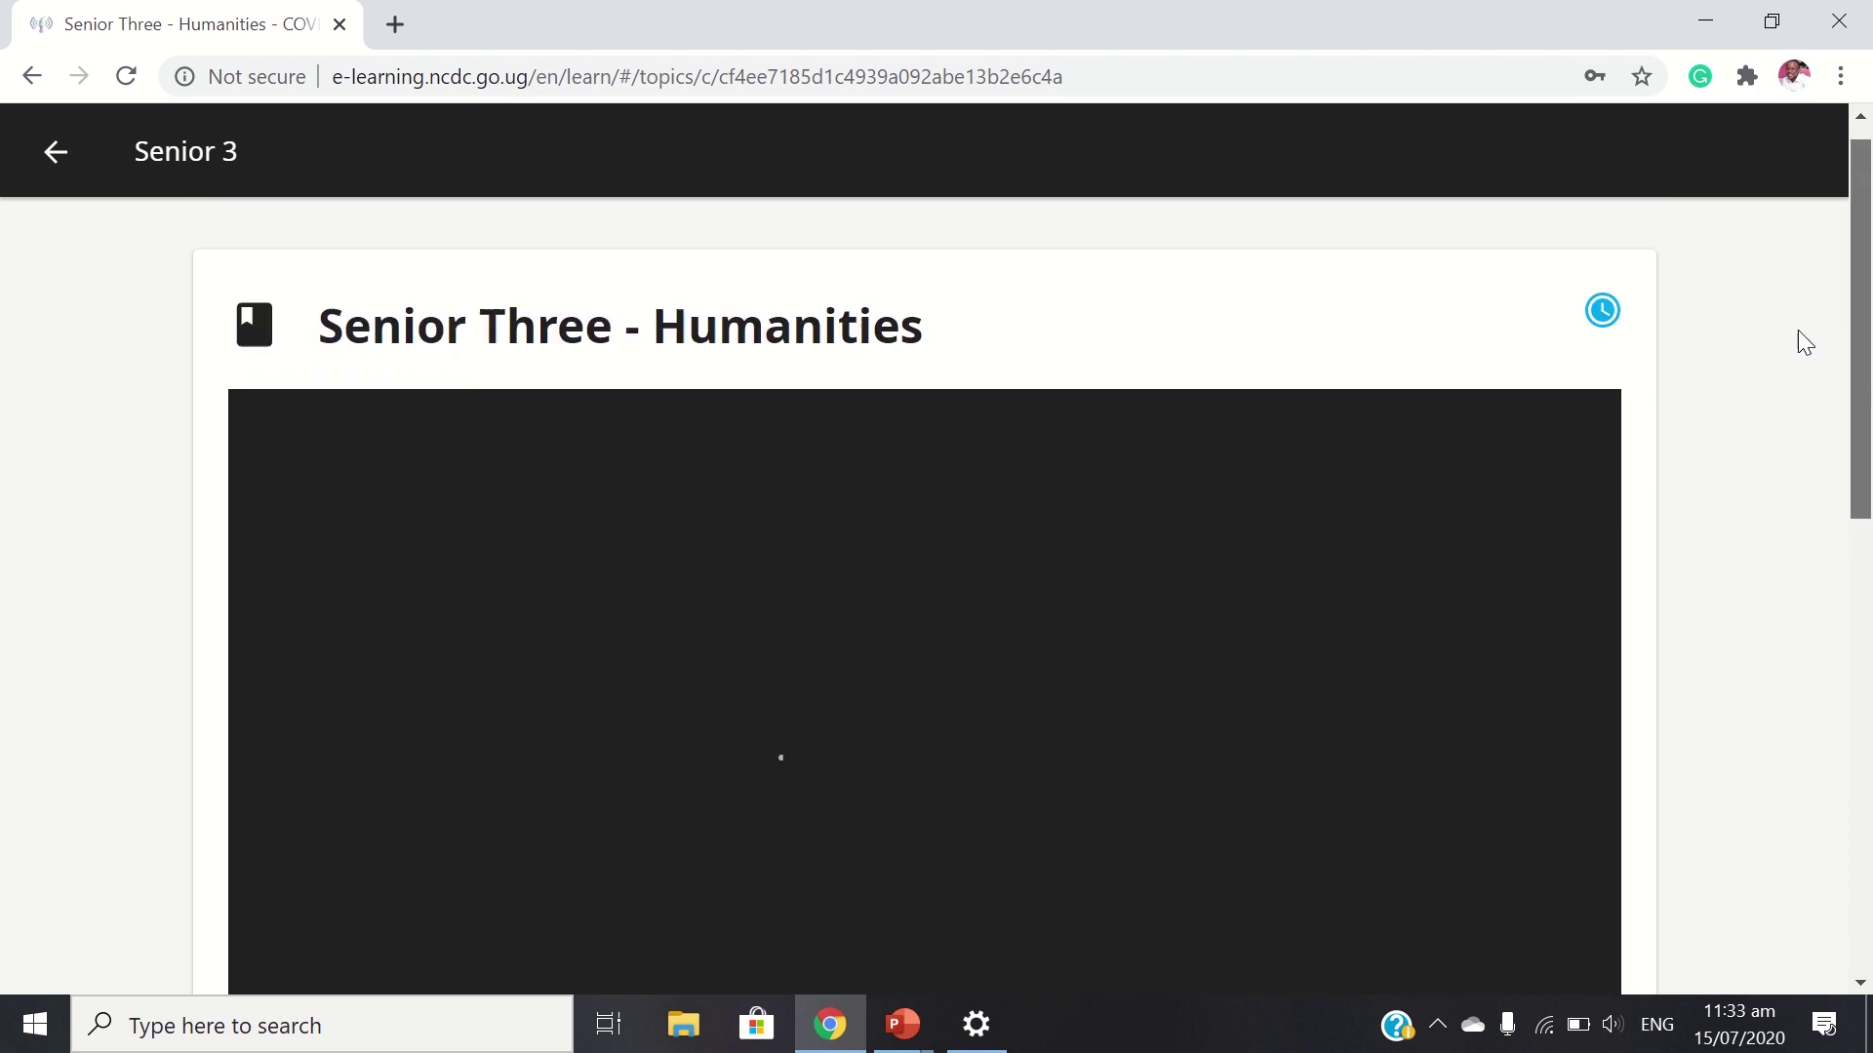
scroll(1799, 327, up, 1)
scroll(1804, 330, down, 1)
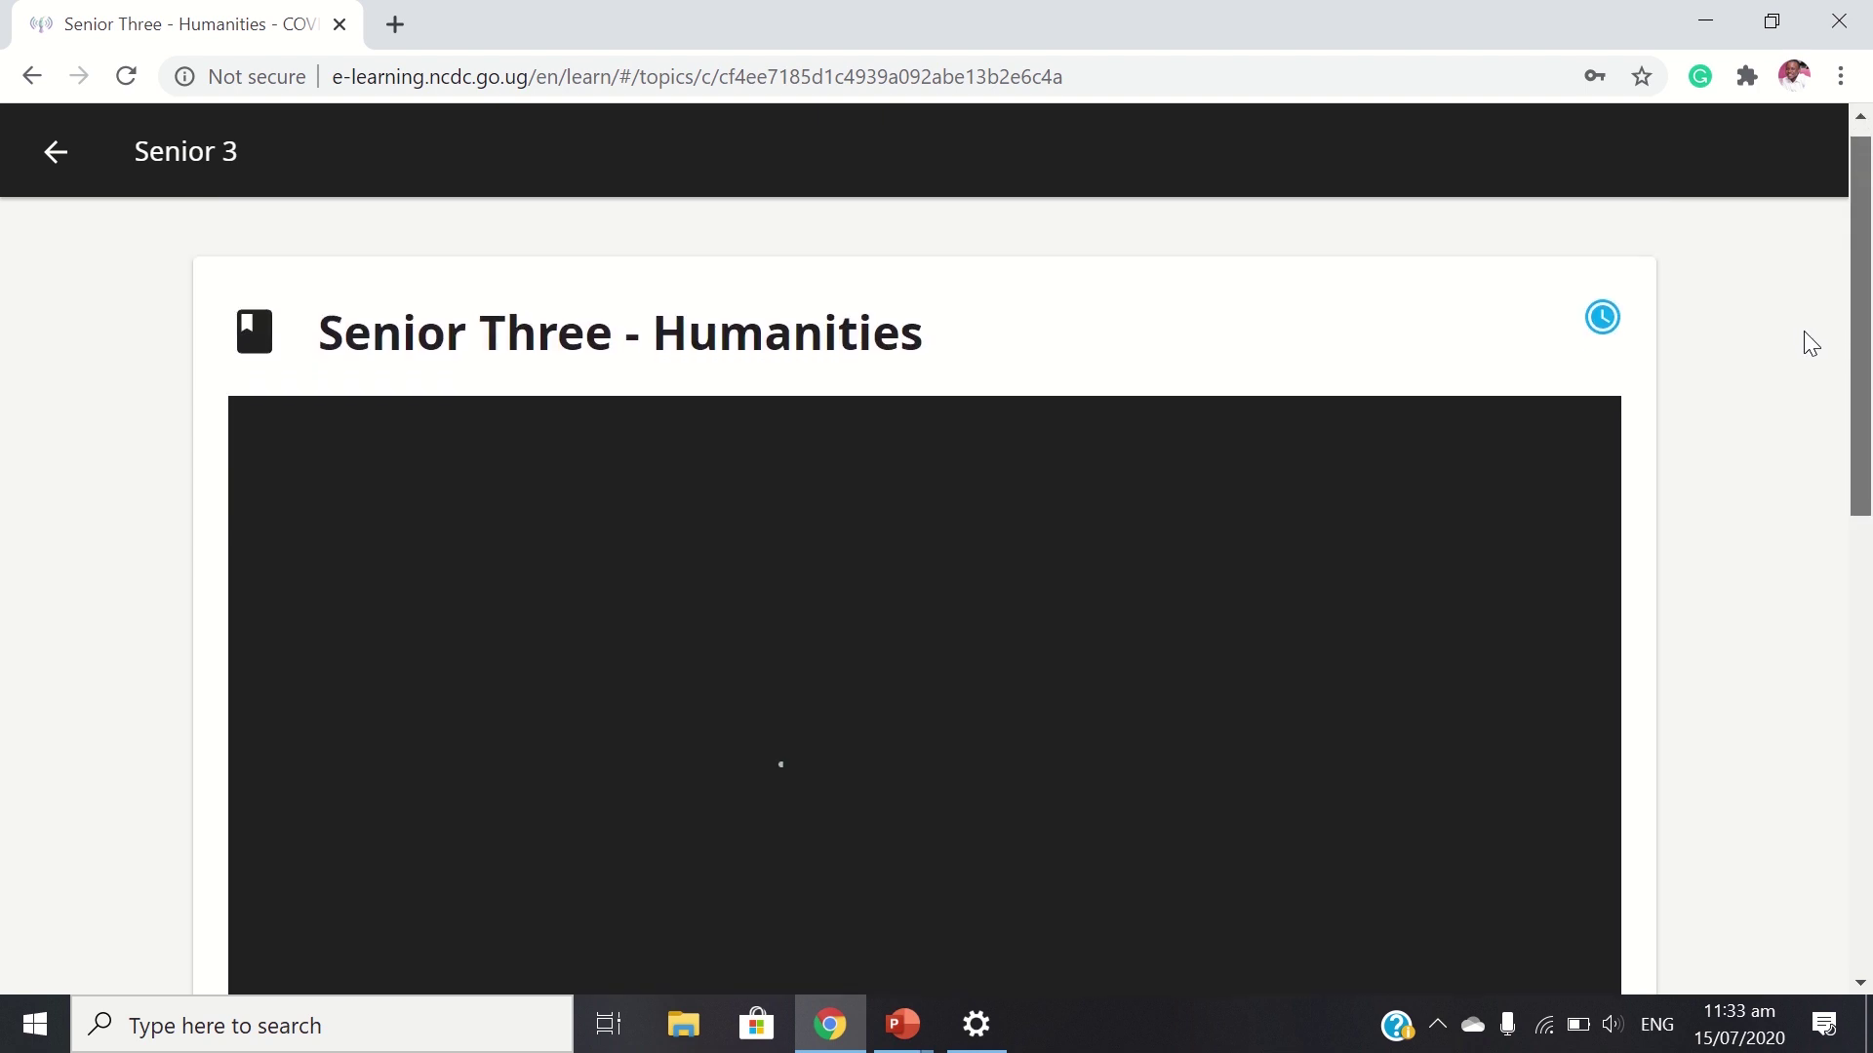
scroll(1820, 351, up, 1)
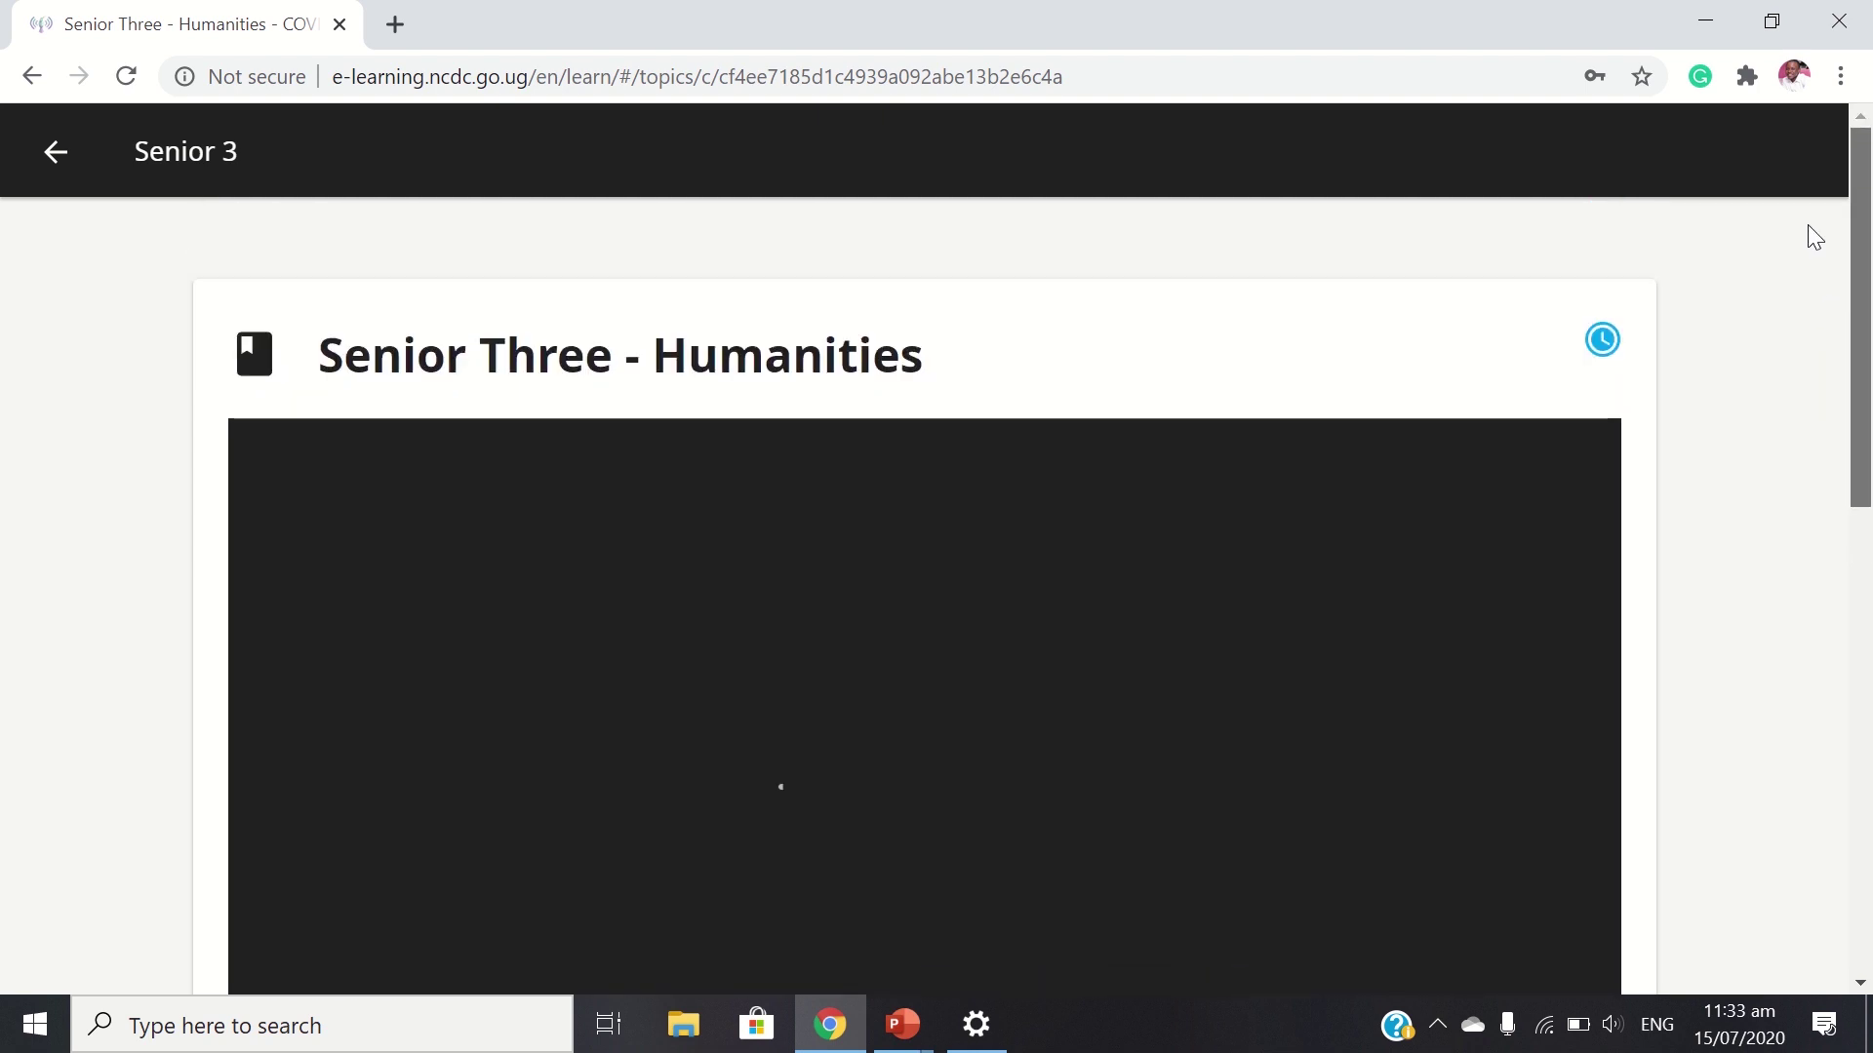
scroll(1826, 375, down, 3)
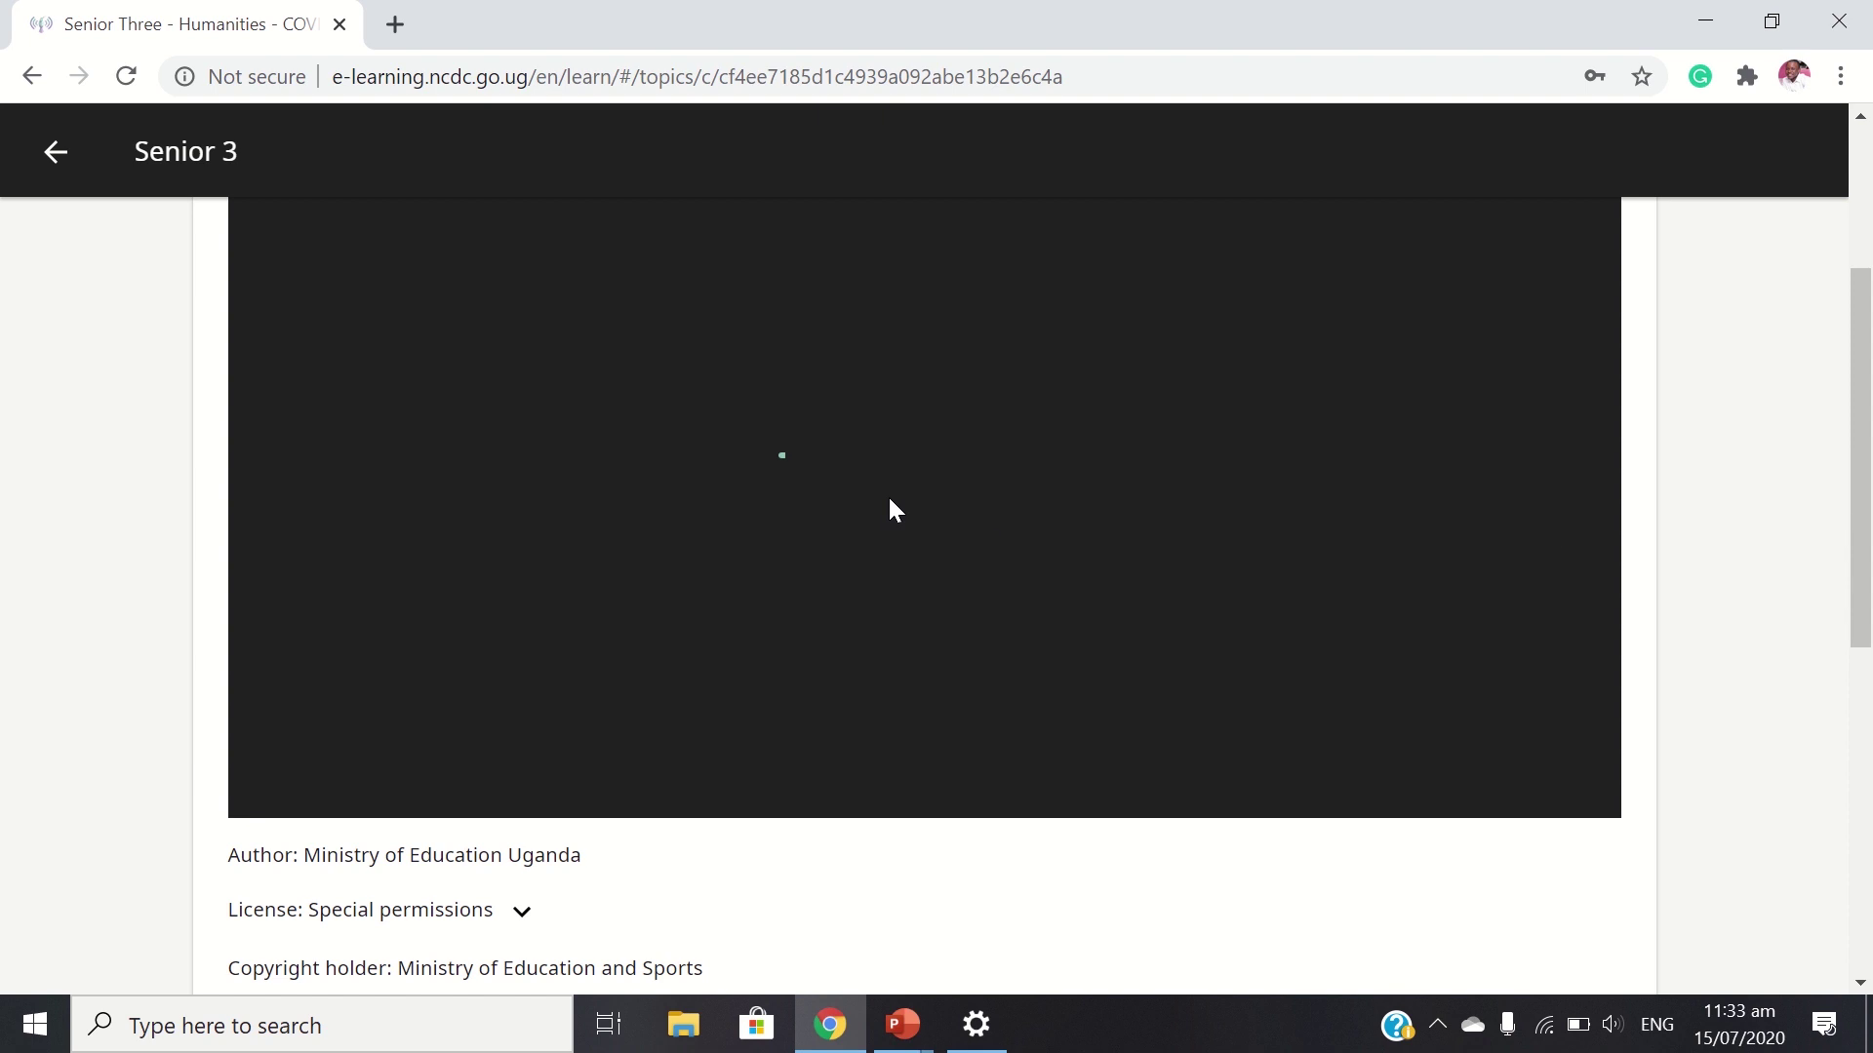